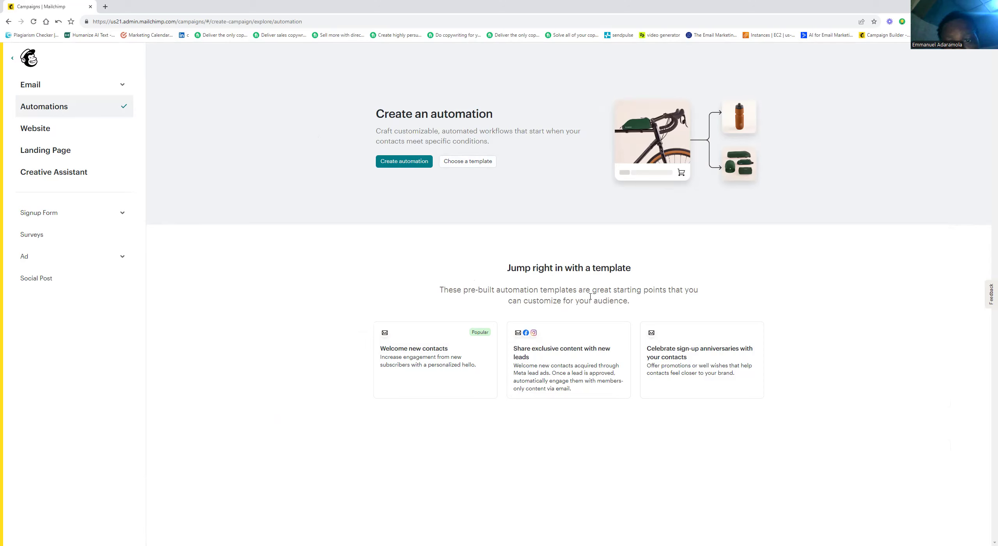
Open the automation templates and examine the pre-built journeys for welcoming new contacts and nurturing leads.
click(456, 162)
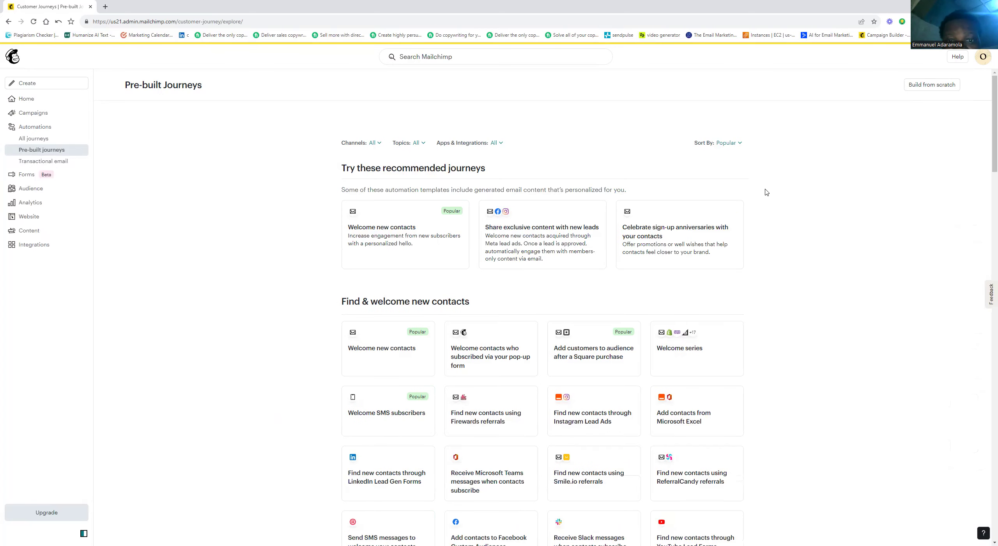
scroll(987, 148, down, 6)
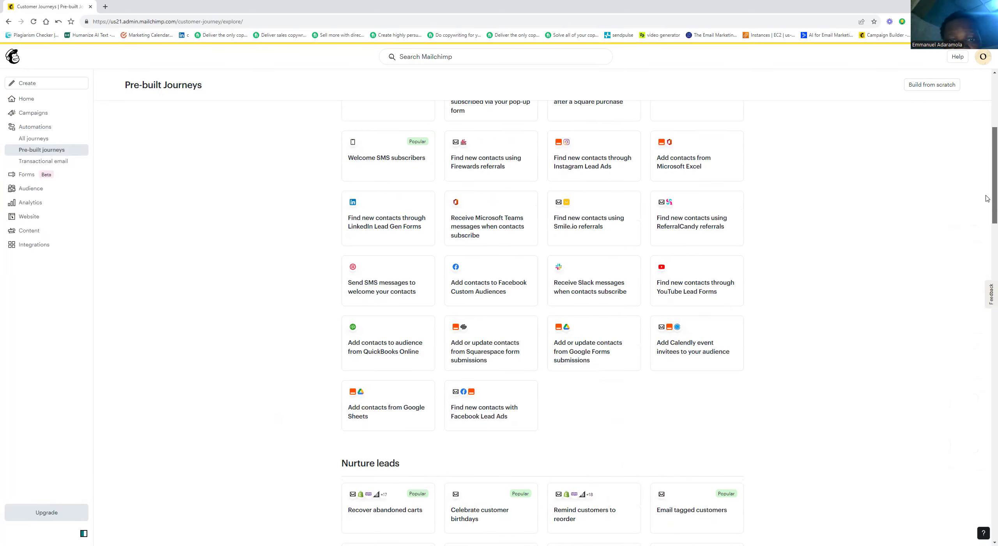
scroll(987, 158, up, 5)
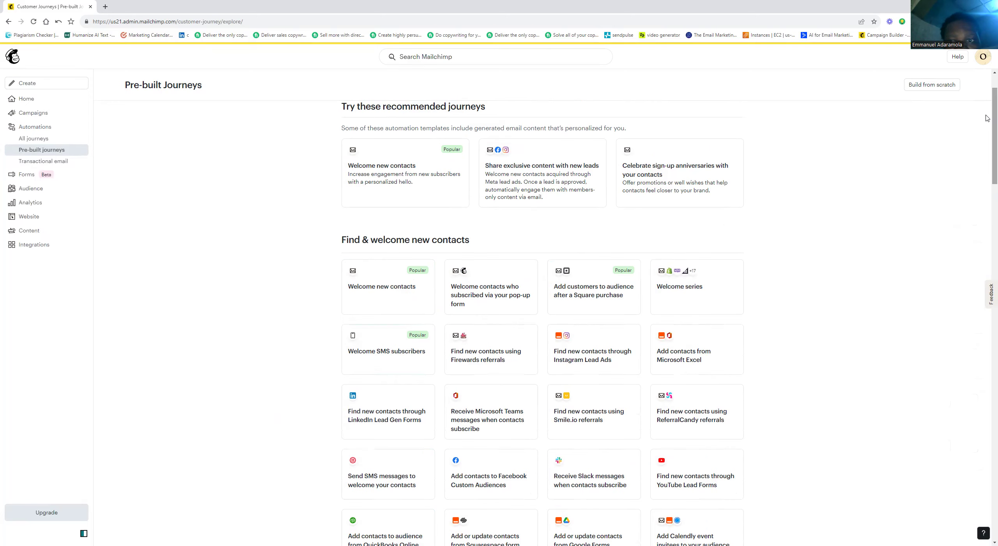
scroll(987, 118, up, 2)
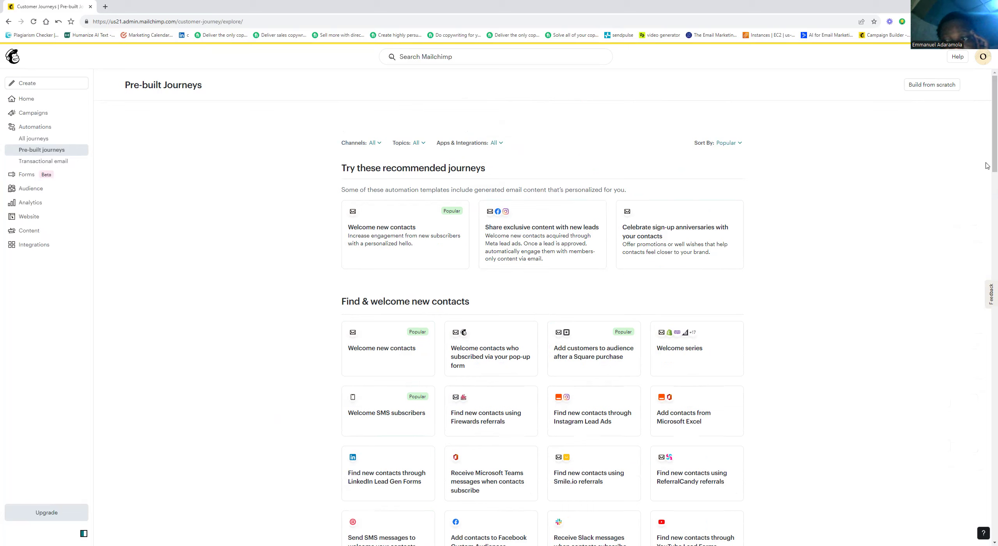
drag(987, 166, 987, 217)
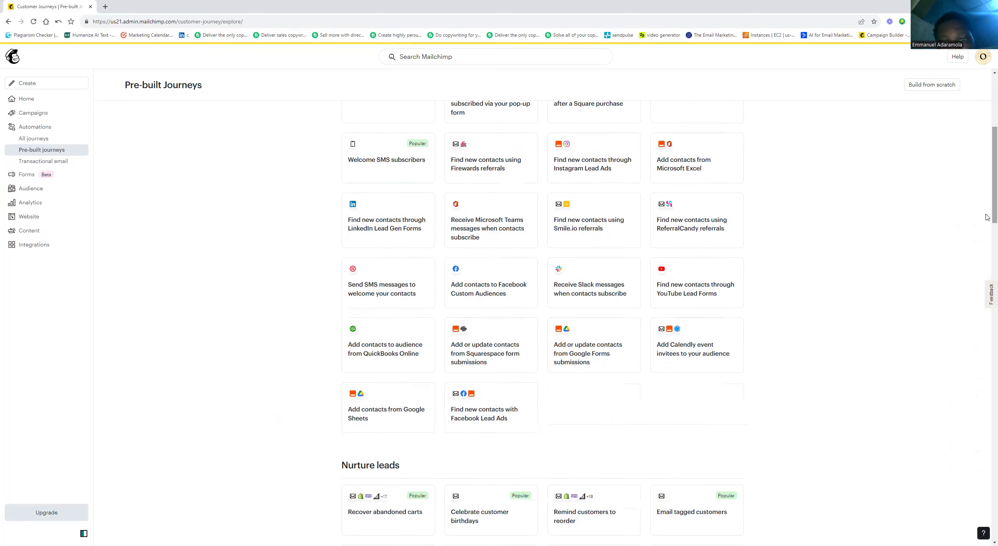
scroll(987, 218, up, 4)
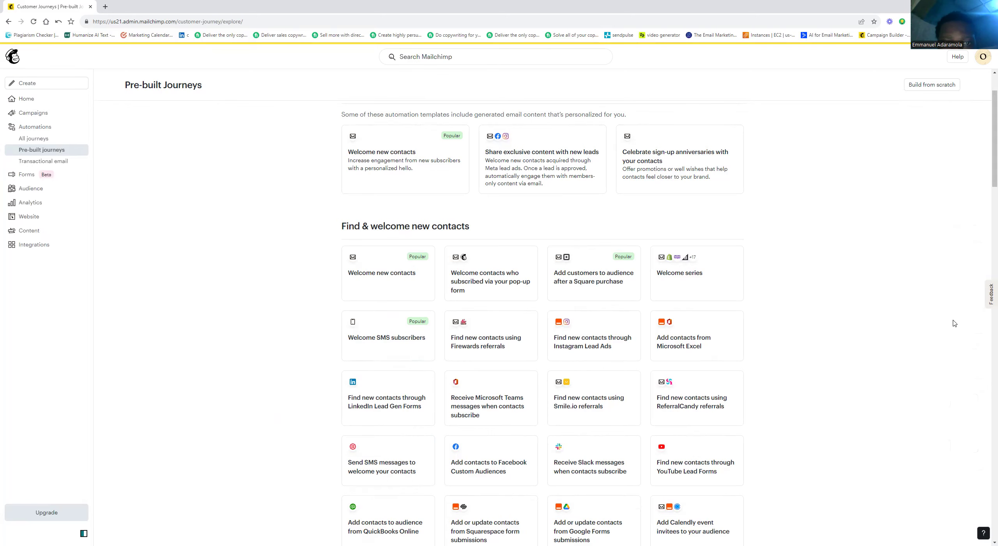
scroll(954, 323, down, 5)
scroll(954, 323, down, 1)
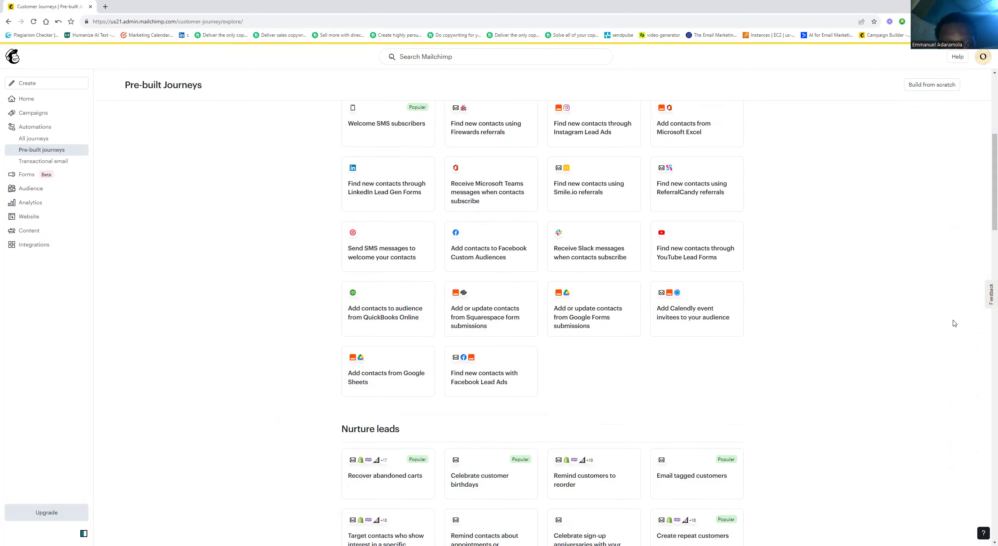
scroll(955, 324, down, 2)
scroll(764, 301, down, 2)
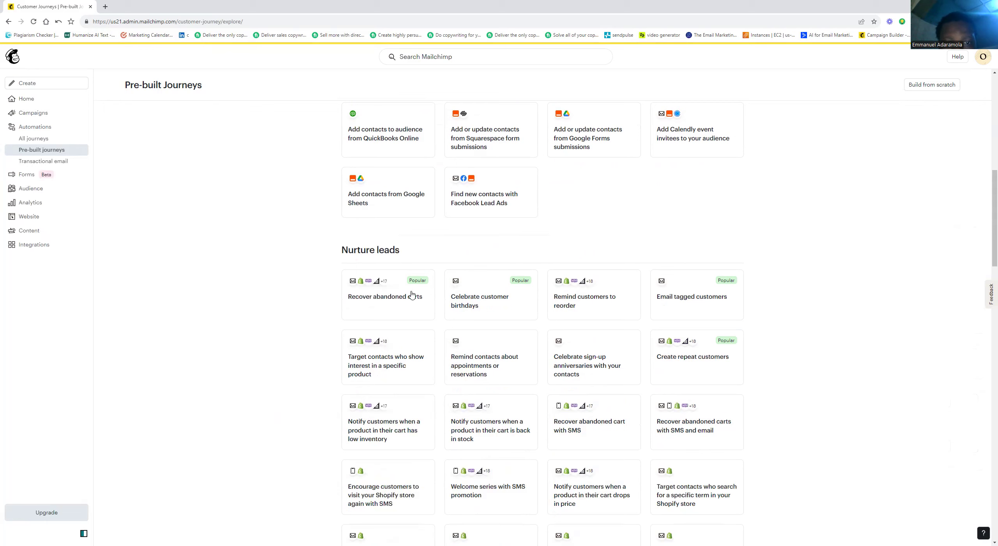
Create a journey from the pre-built "Celebrate customer birthdays" template for the Bodmas audience.
click(478, 310)
click(500, 301)
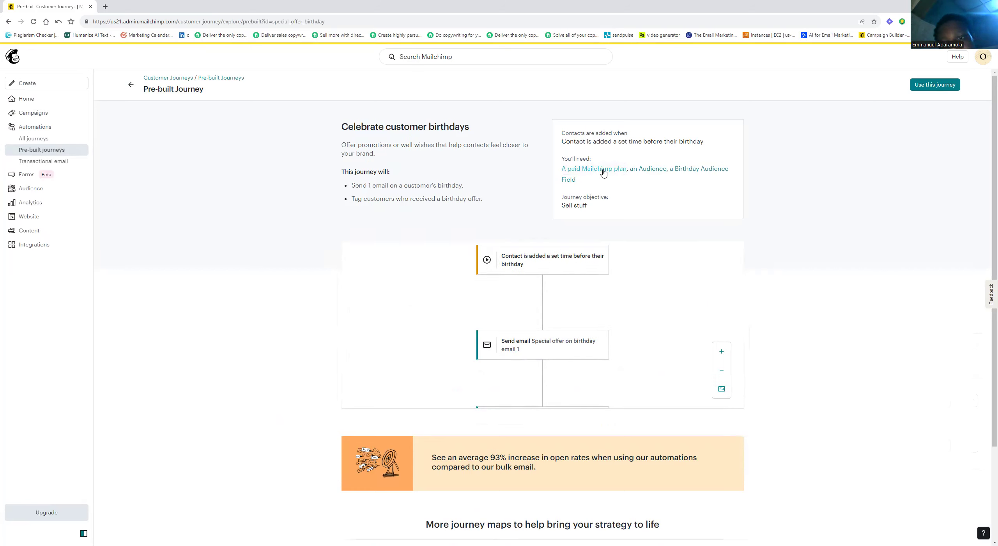
drag(630, 181, 624, 177)
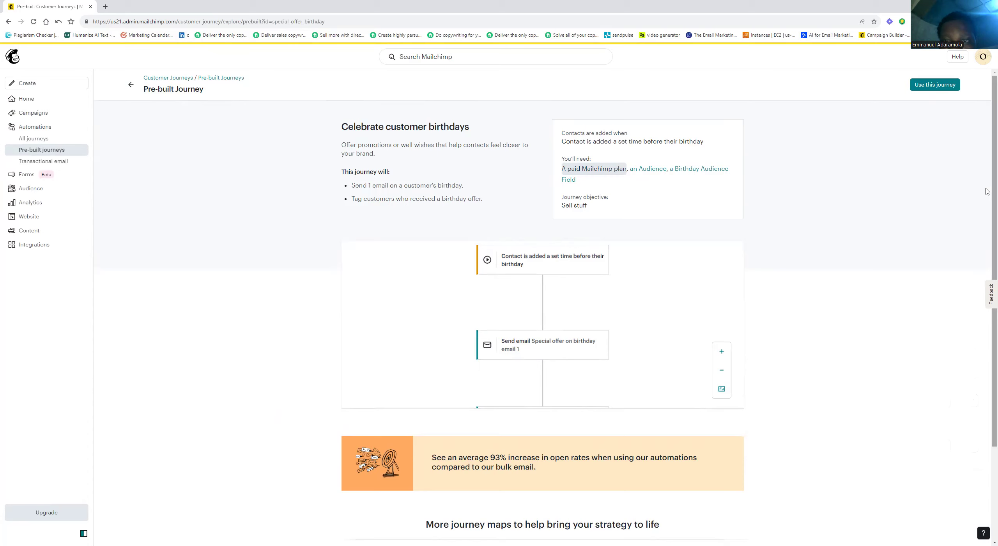
scroll(988, 191, down, 1)
scroll(987, 191, up, 1)
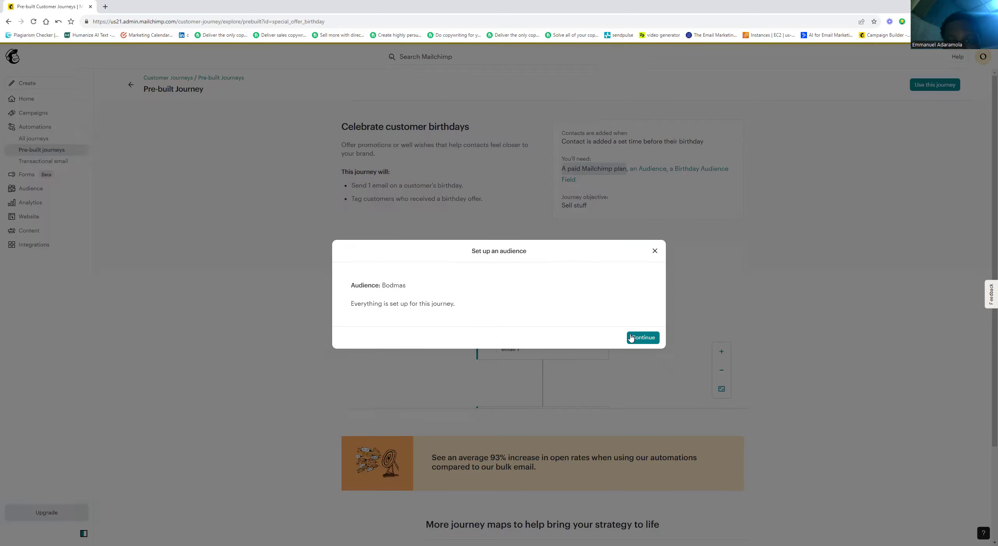
click(635, 338)
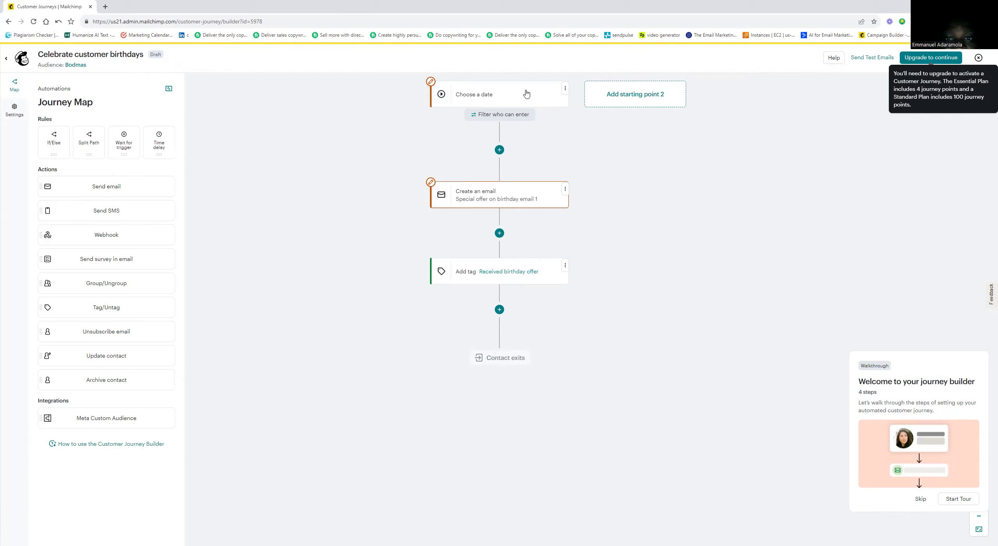
Configure the journey's starting point as 4 days before the Birthday date field and save it.
click(479, 96)
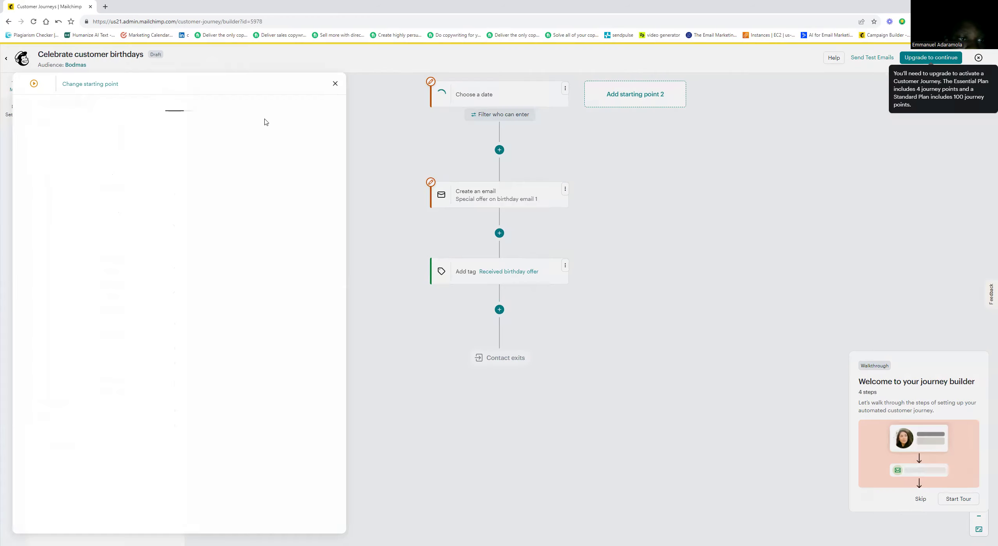
click(81, 141)
click(81, 141)
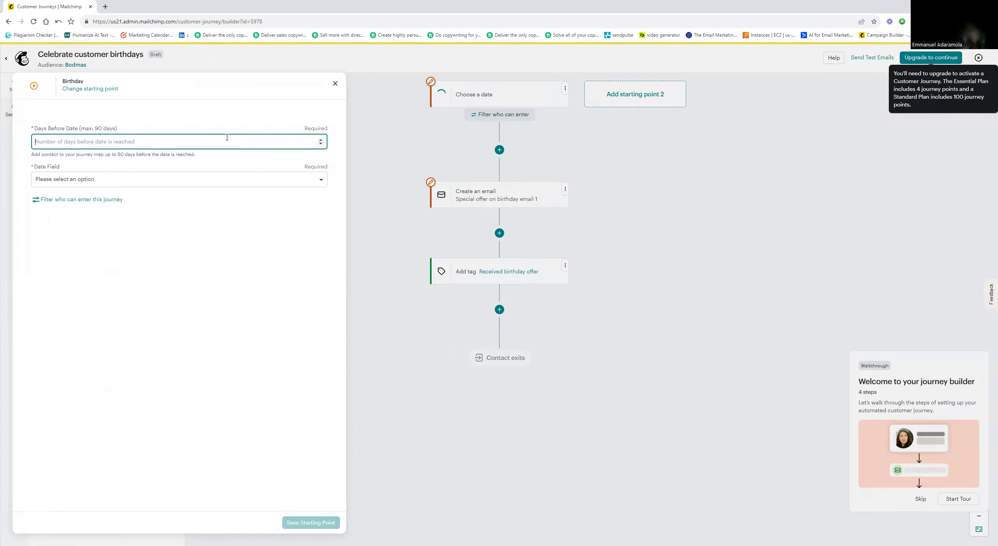
text(2)
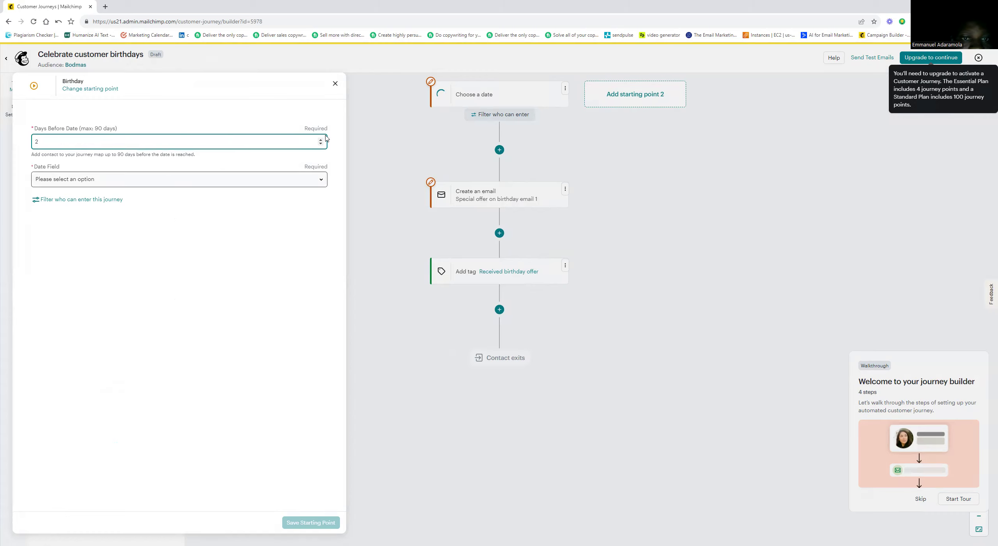
click(321, 179)
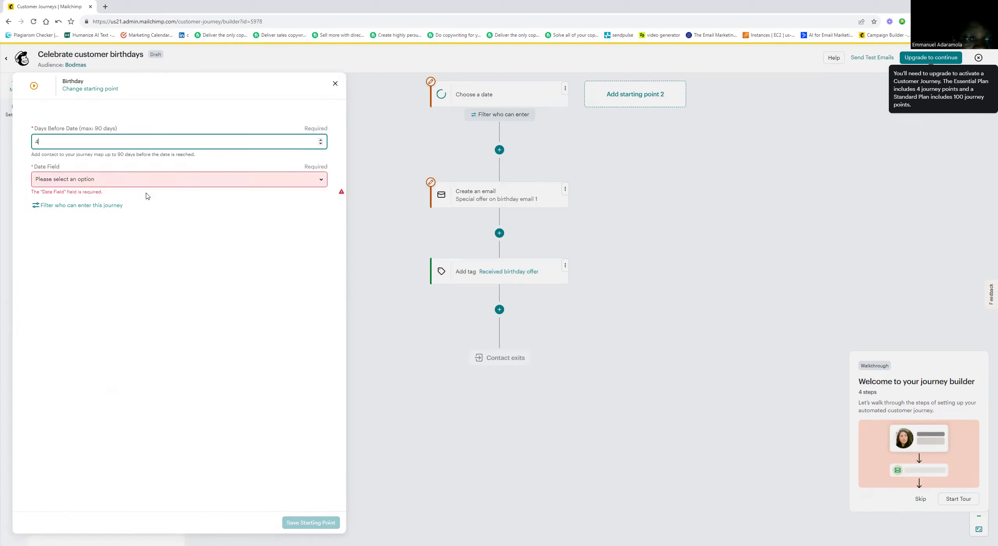
click(172, 180)
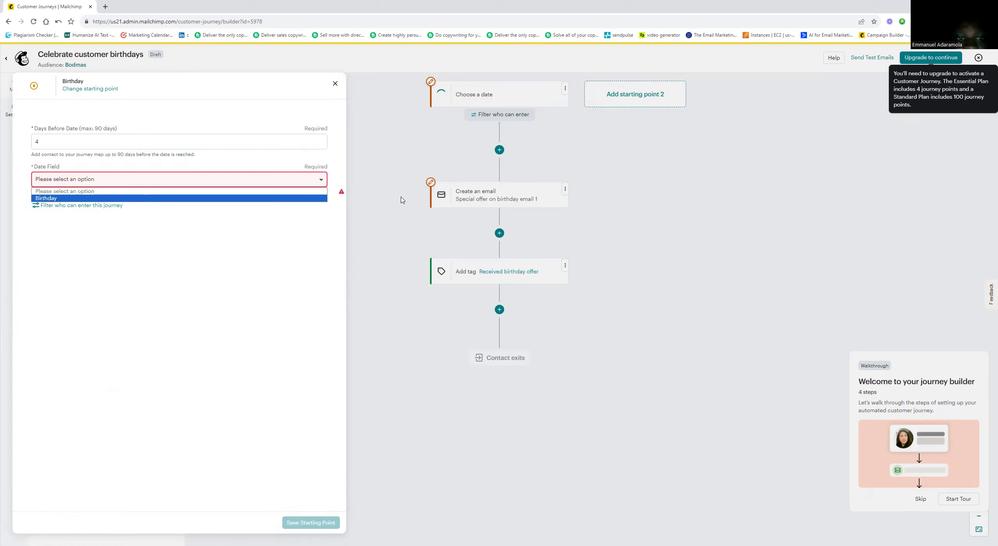
click(308, 198)
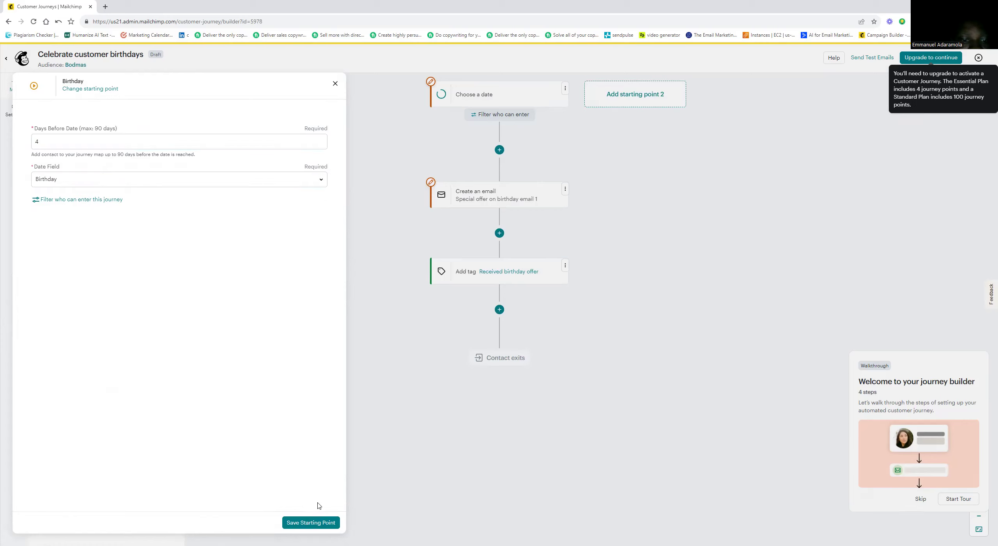
click(297, 527)
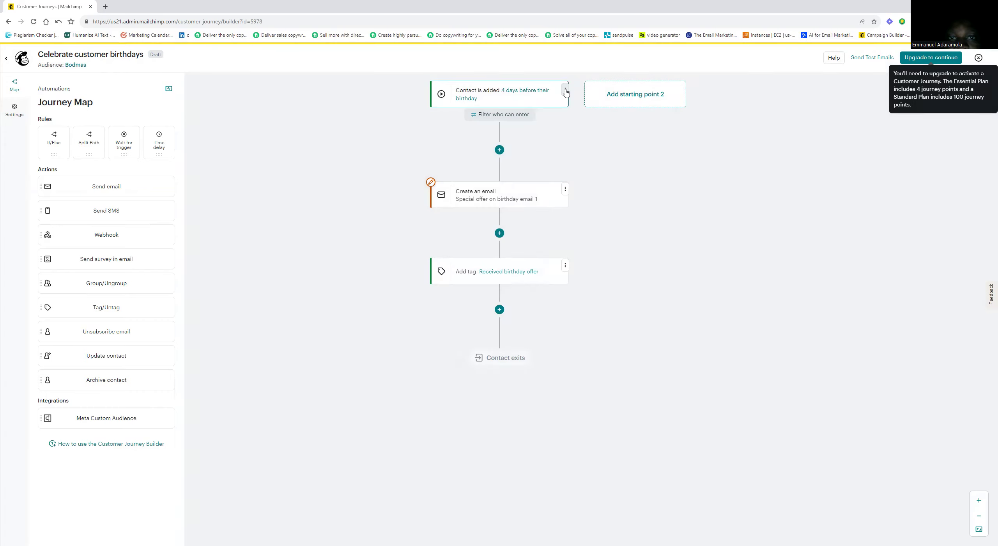
Reopen the starting point and try a segment filter on the contacts' birthday month, then cancel the filter.
drag(566, 90, 565, 139)
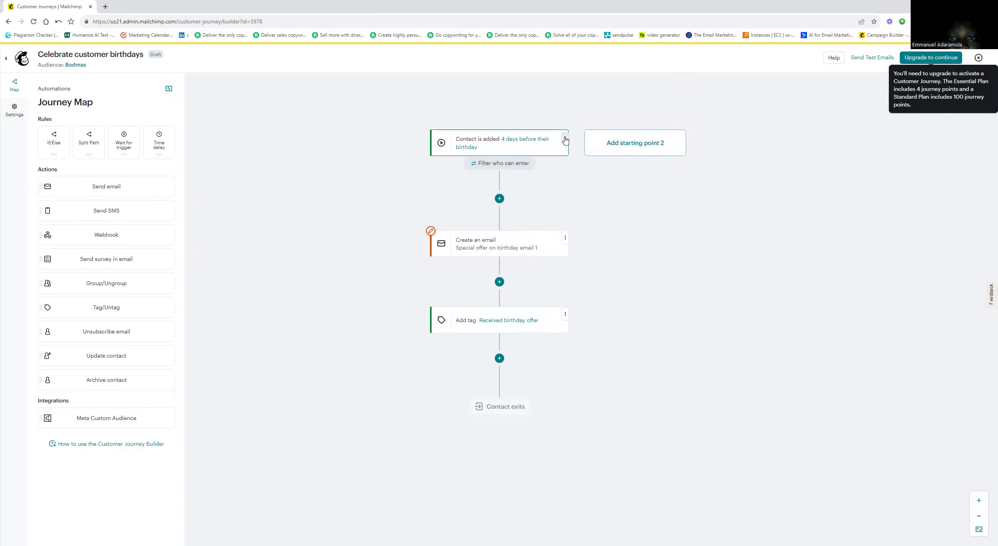
click(565, 137)
click(570, 154)
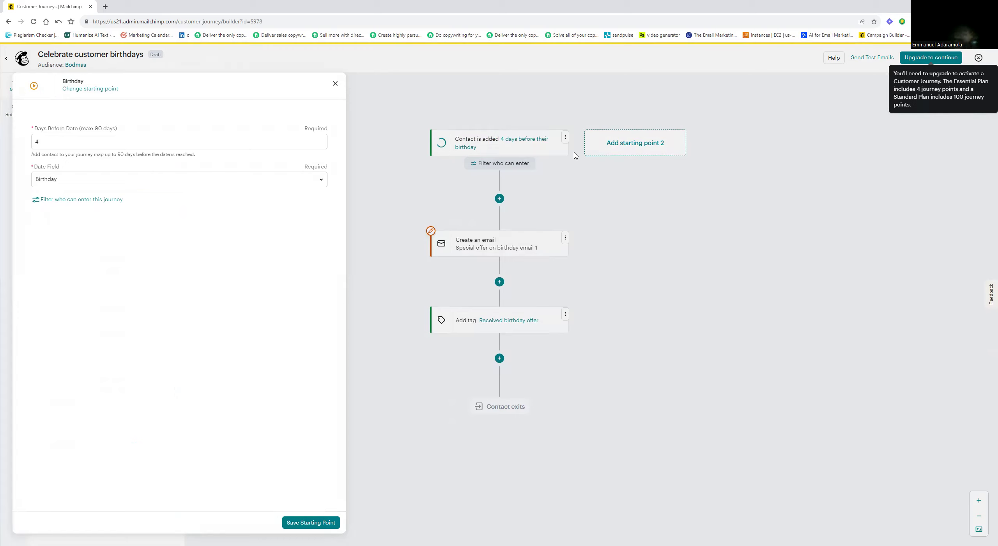
click(94, 200)
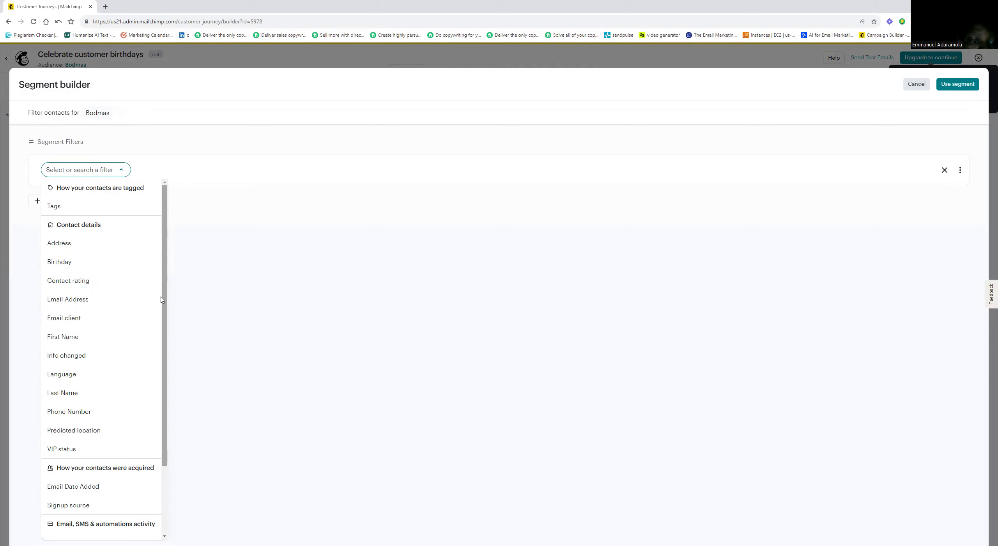
scroll(132, 189, down, 1)
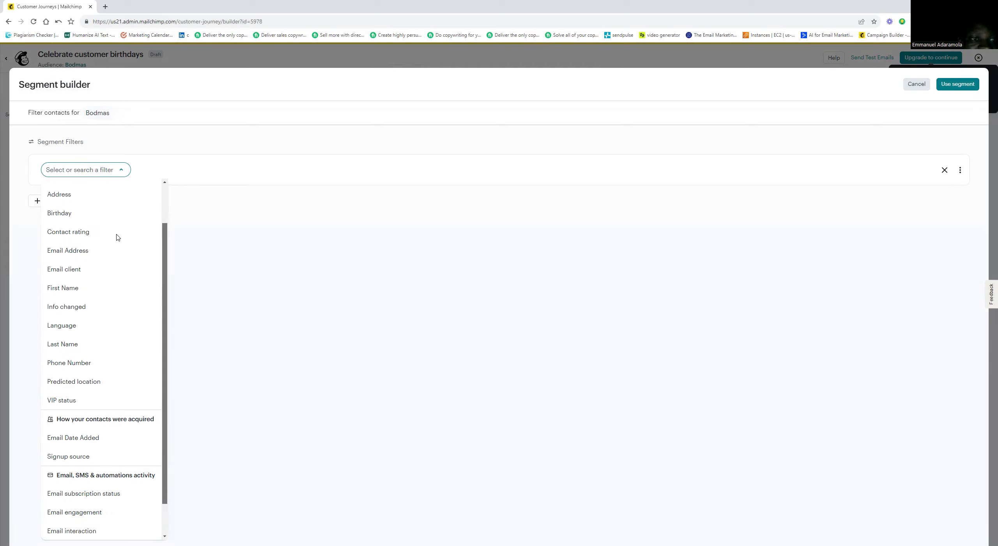
scroll(117, 237, up, 1)
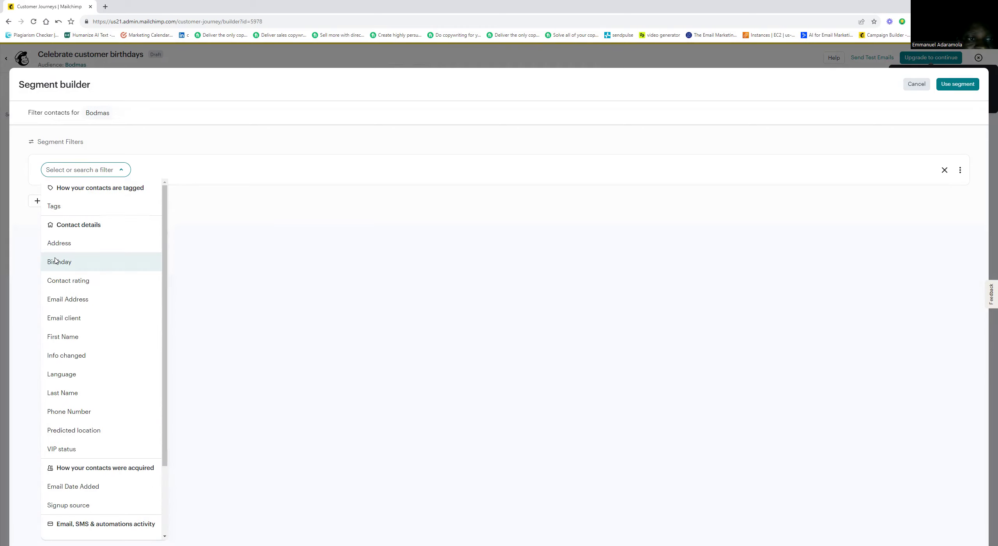
click(55, 260)
click(117, 171)
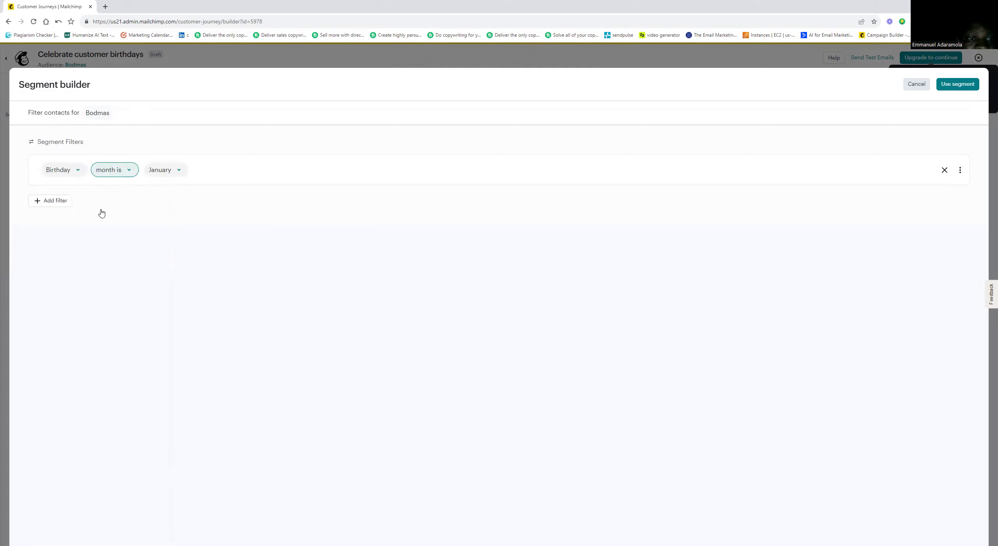
click(175, 172)
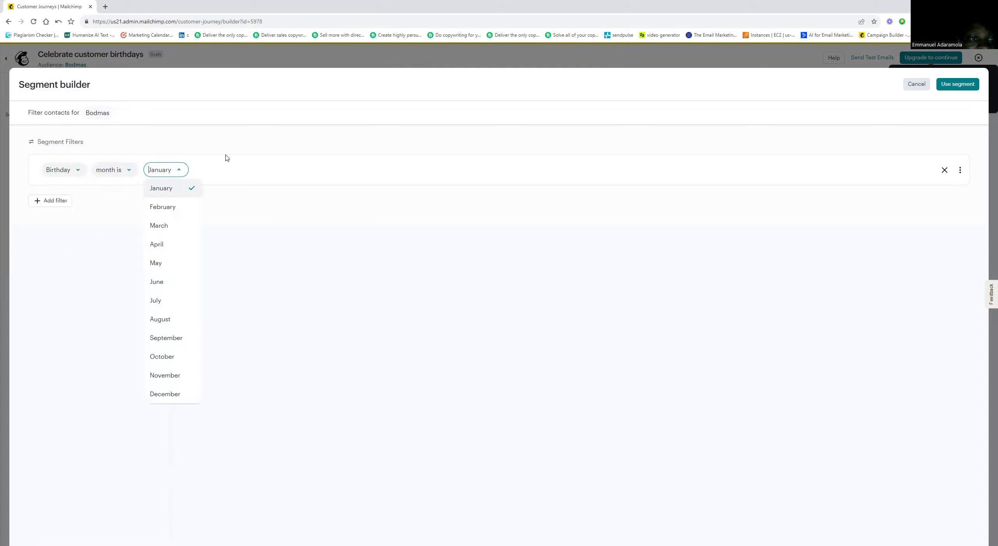
click(923, 88)
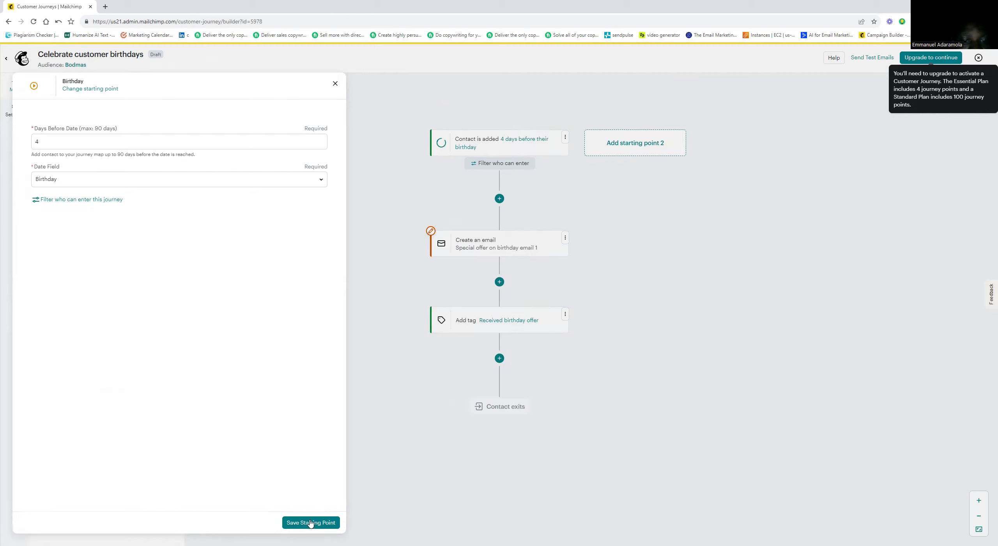
Review the alternative starting points for the journey, keep Birthday, and save the starting point again.
click(98, 89)
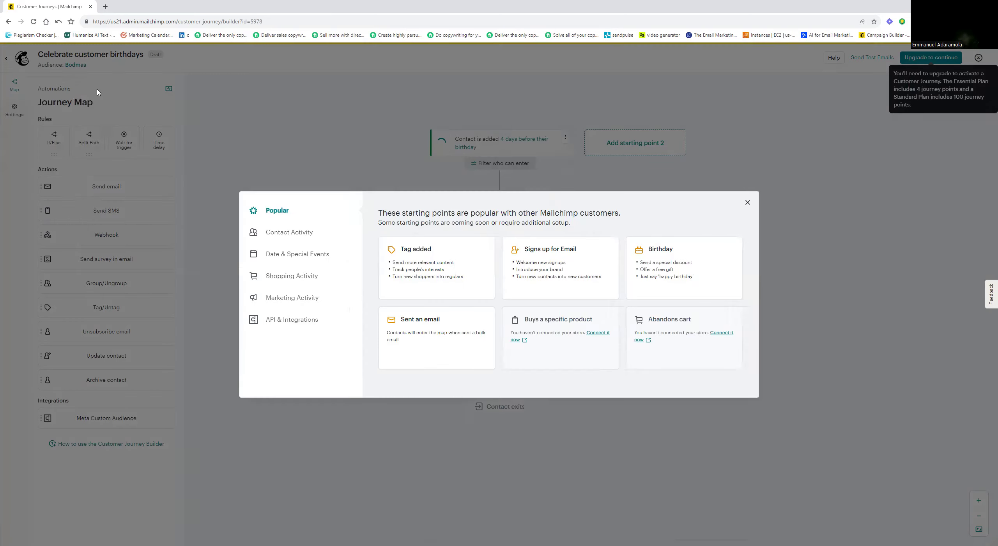
click(749, 203)
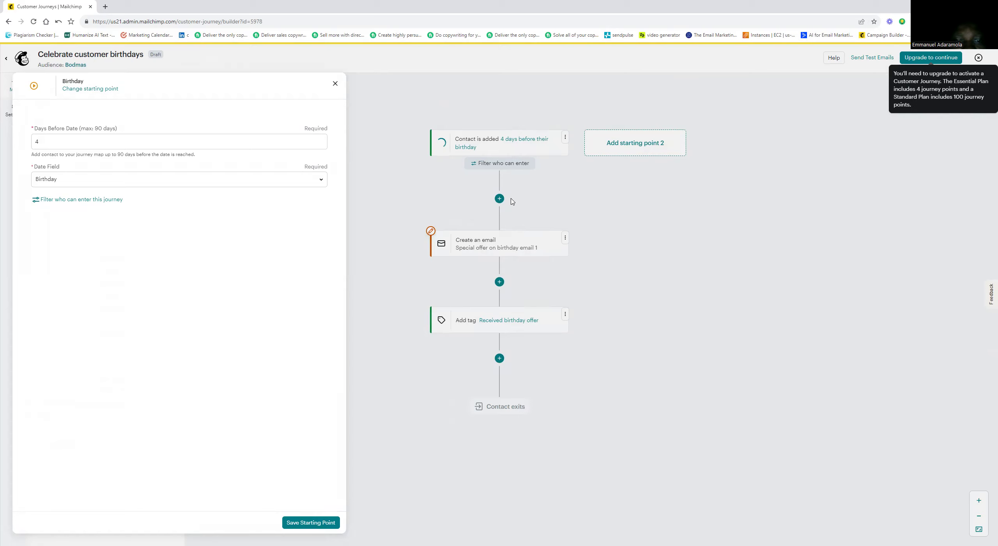
click(302, 524)
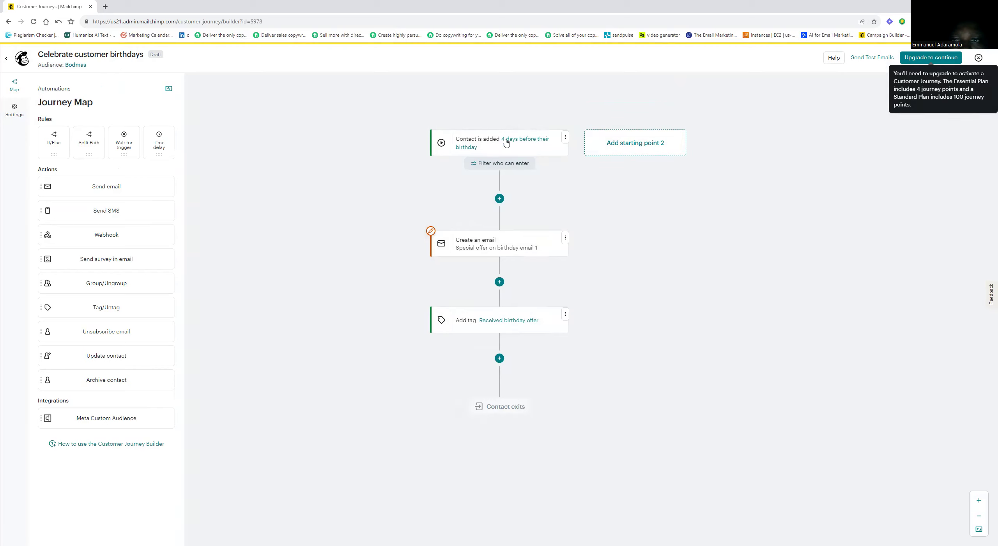
Add a second Birthday starting point set to 4 days before the Birthday date field.
click(628, 142)
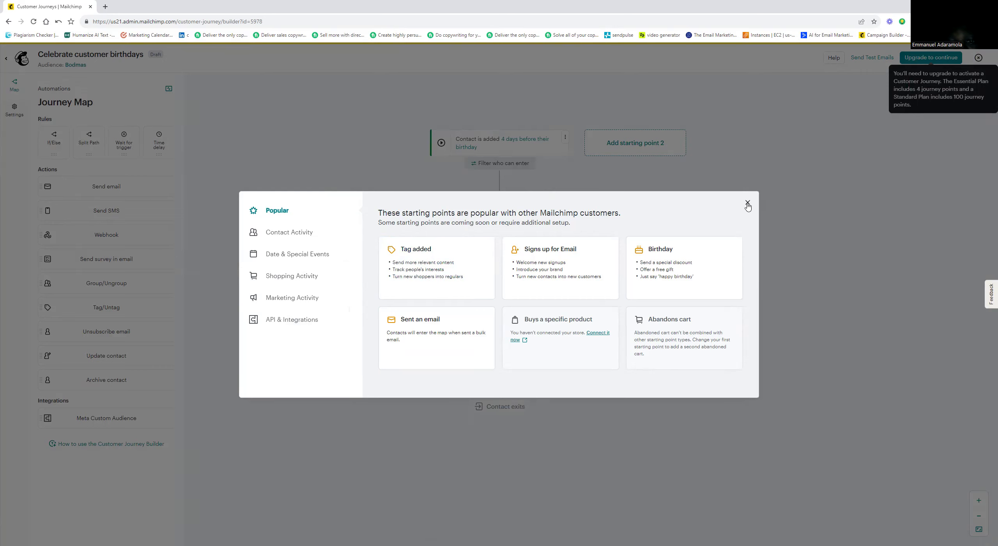
click(663, 268)
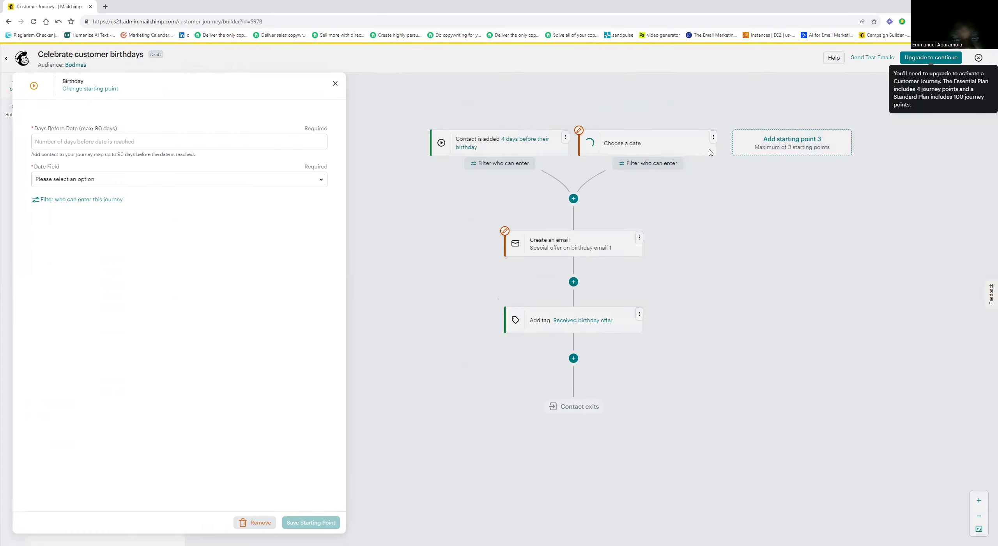
click(299, 142)
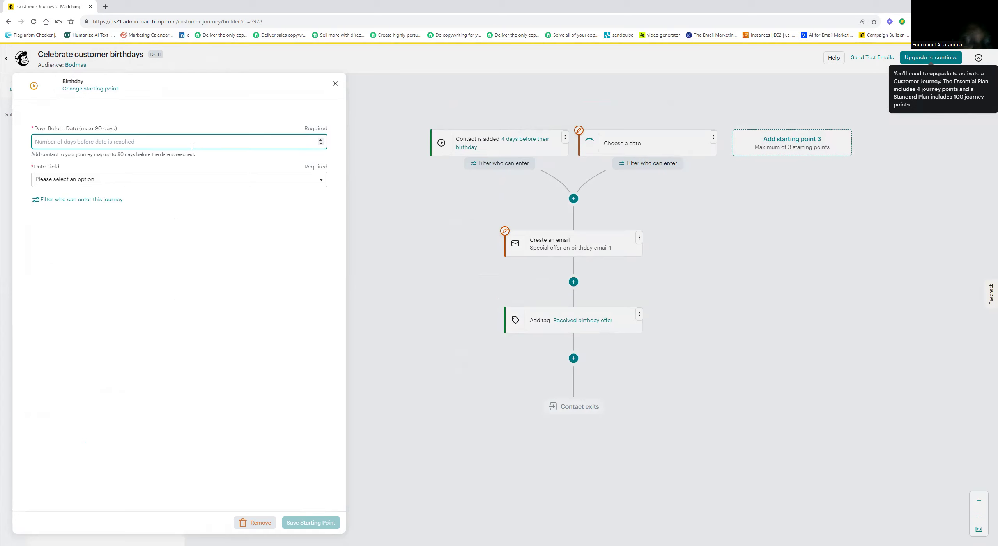
text(4)
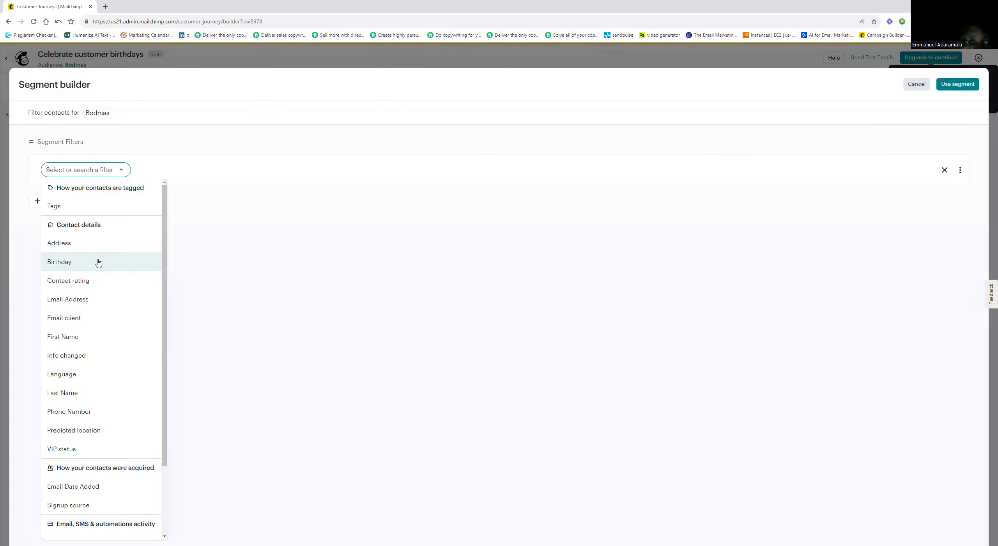
Try a segment filter for the second starting point with Birthday "is (mm/dd)", then cancel the filter.
click(98, 263)
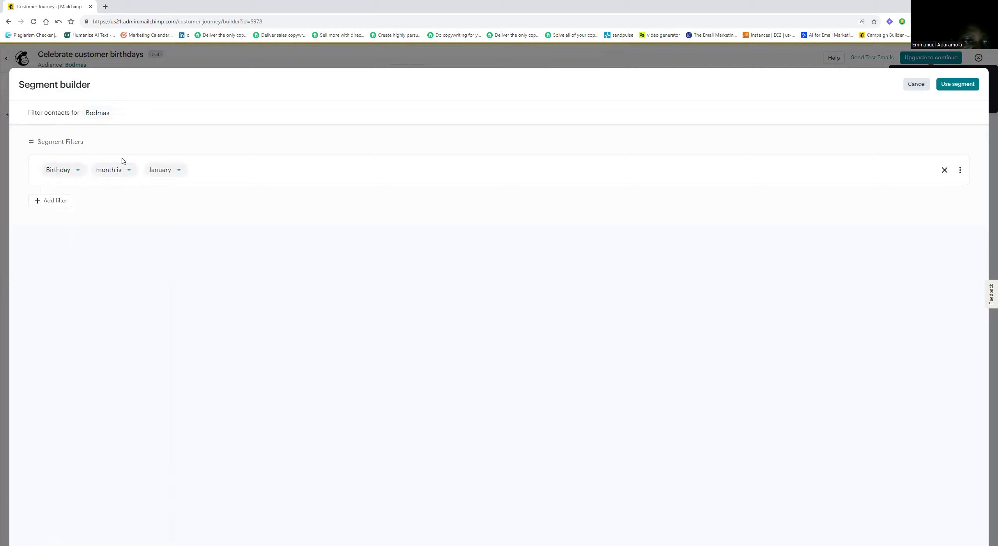
click(116, 170)
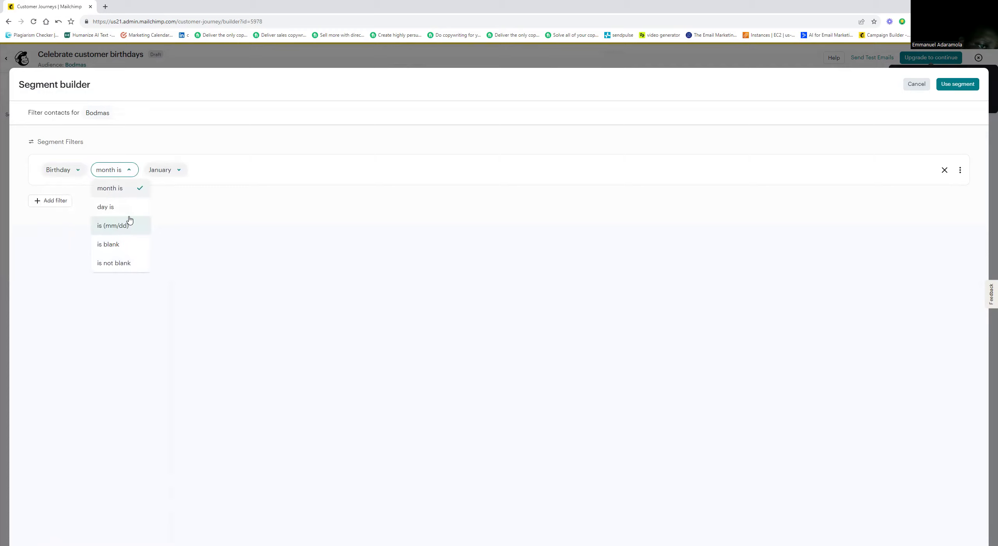
click(127, 228)
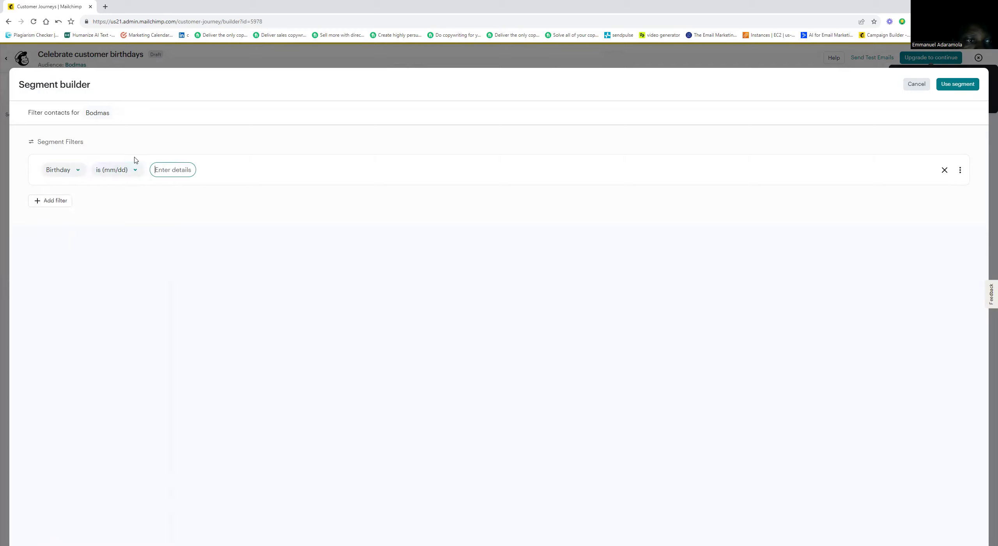
click(924, 87)
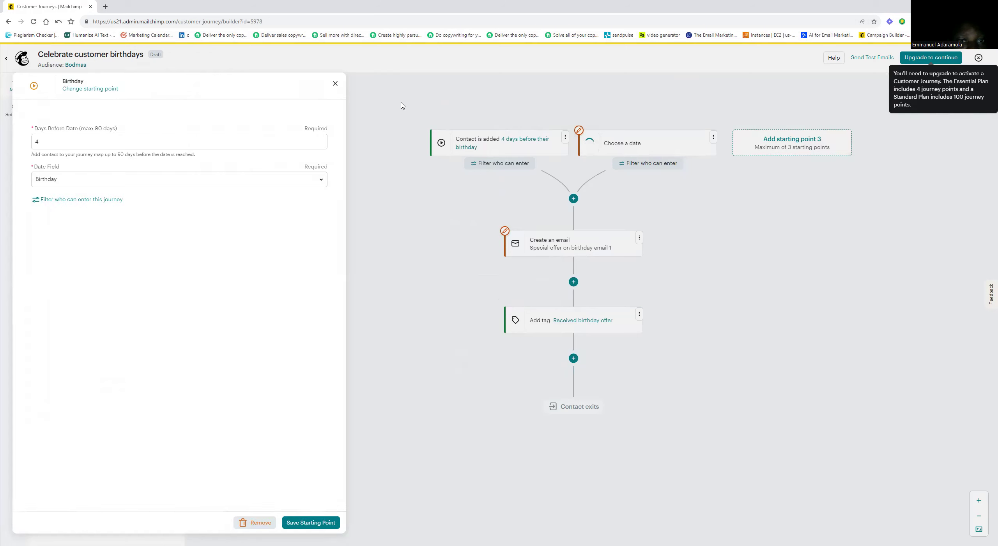
Remove the second Birthday starting point from the journey and confirm its deletion.
click(336, 85)
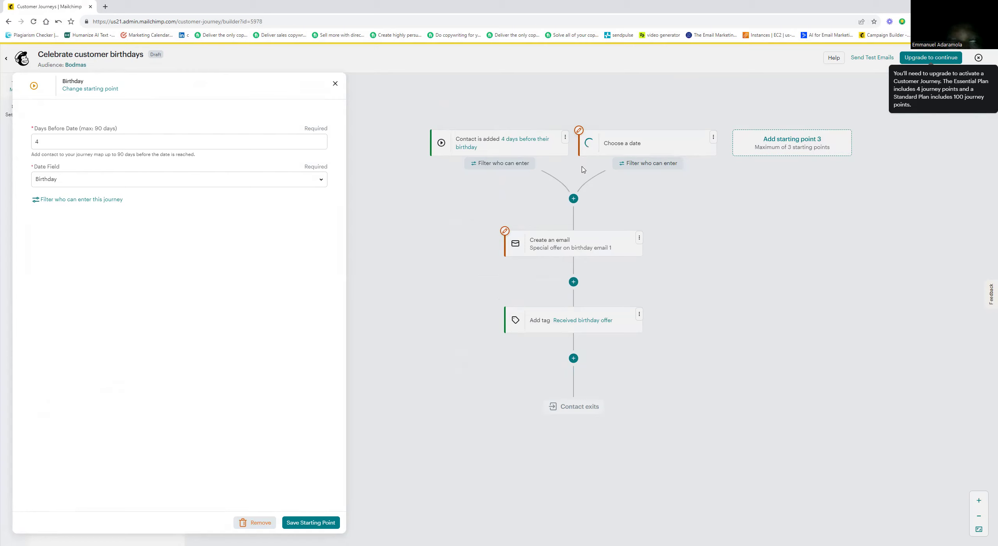
click(260, 523)
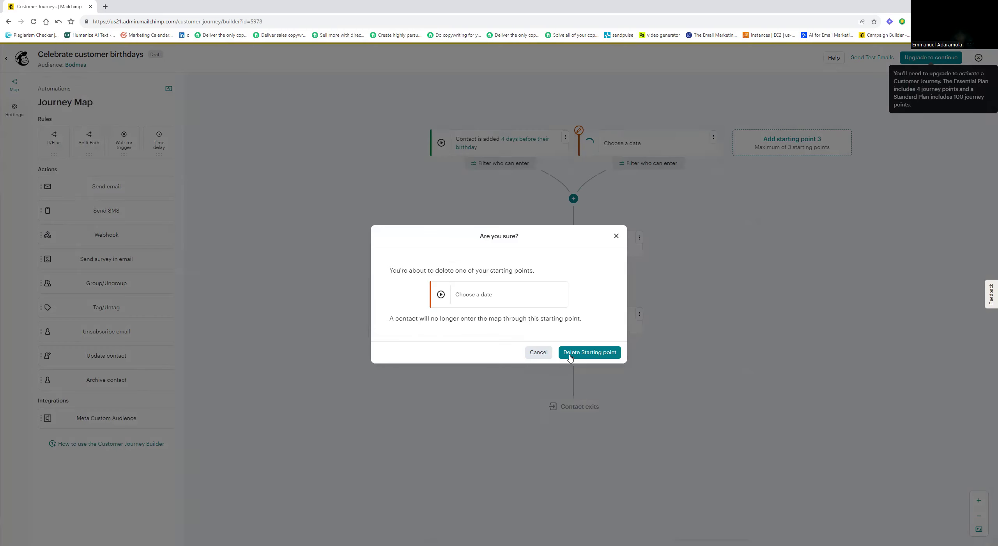
click(590, 352)
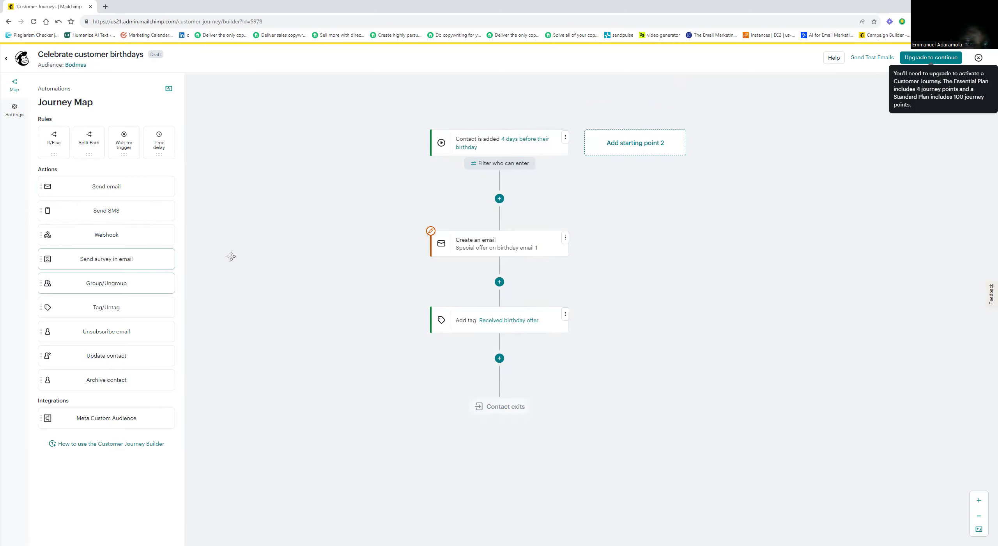
Open the settings of the "Special offer on birthday email 1" step to view them, then close them.
drag(112, 187, 517, 244)
click(506, 250)
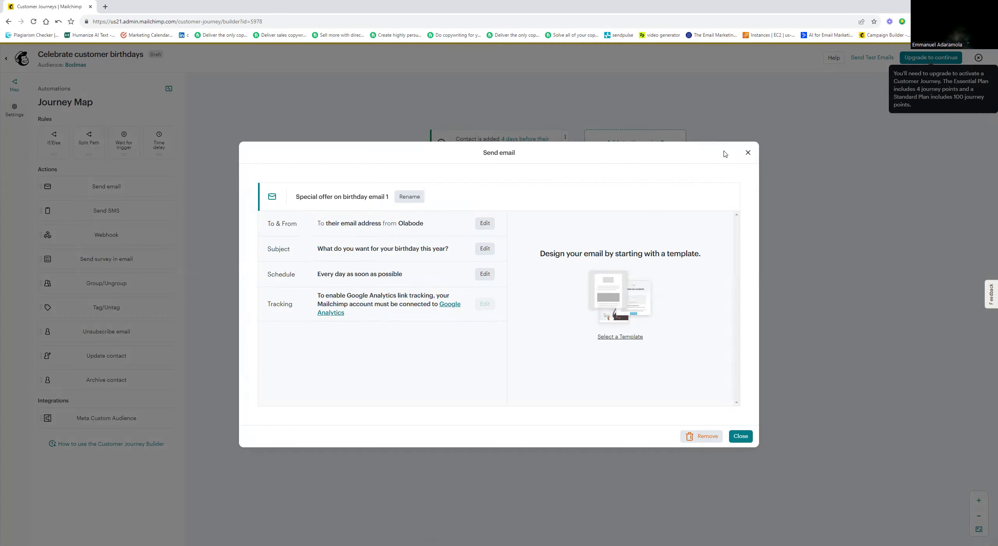
click(749, 153)
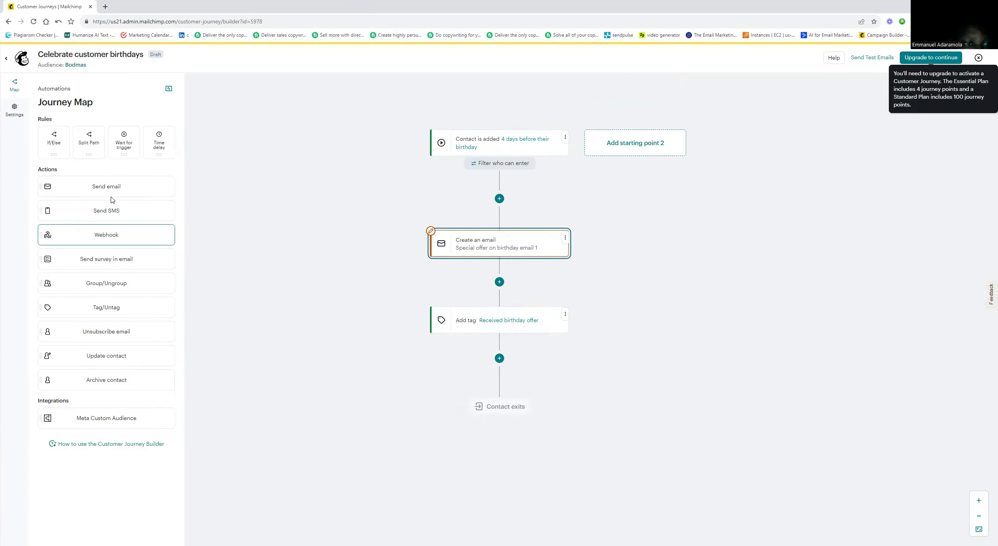
Add a Send email action directly below the starting point, then delete that new email from the journey.
drag(110, 191, 497, 205)
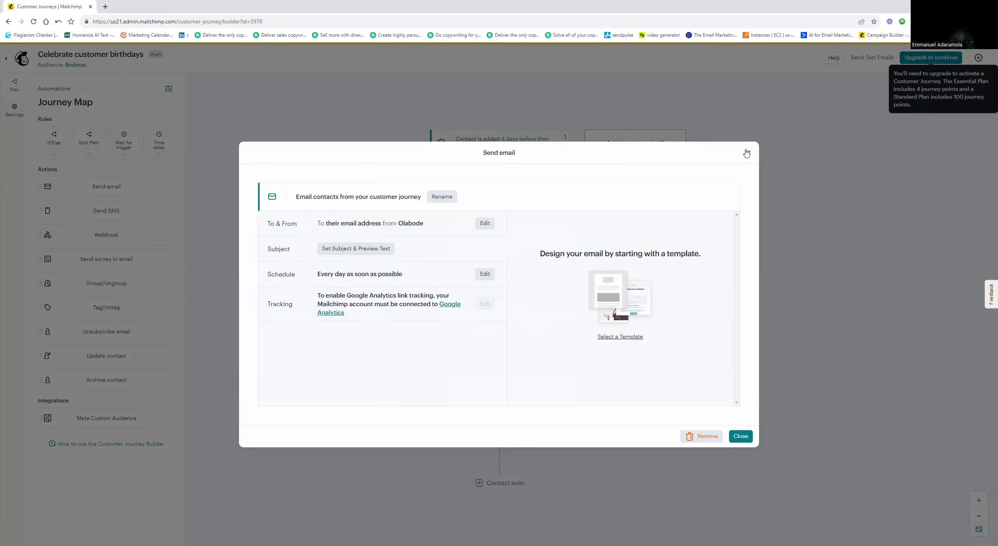
click(746, 153)
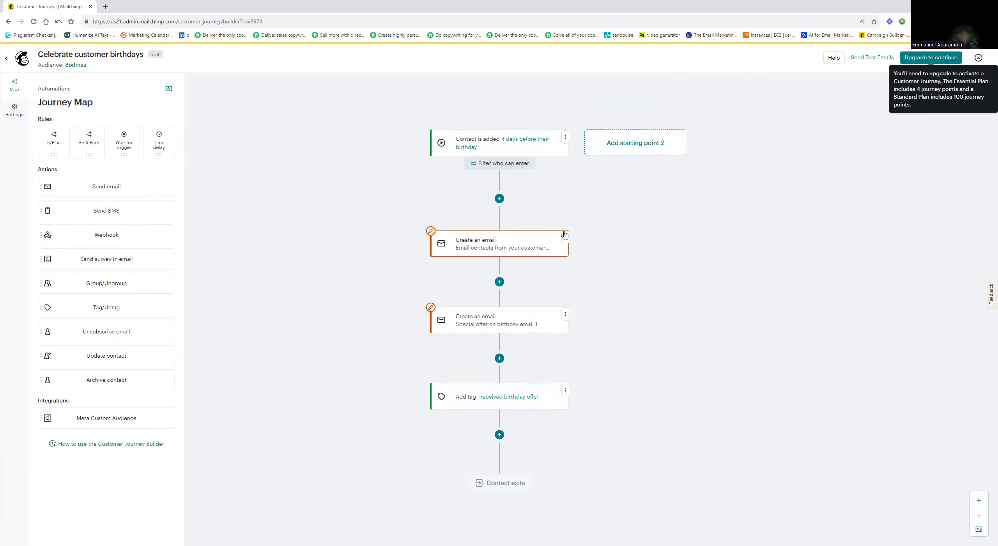
click(565, 239)
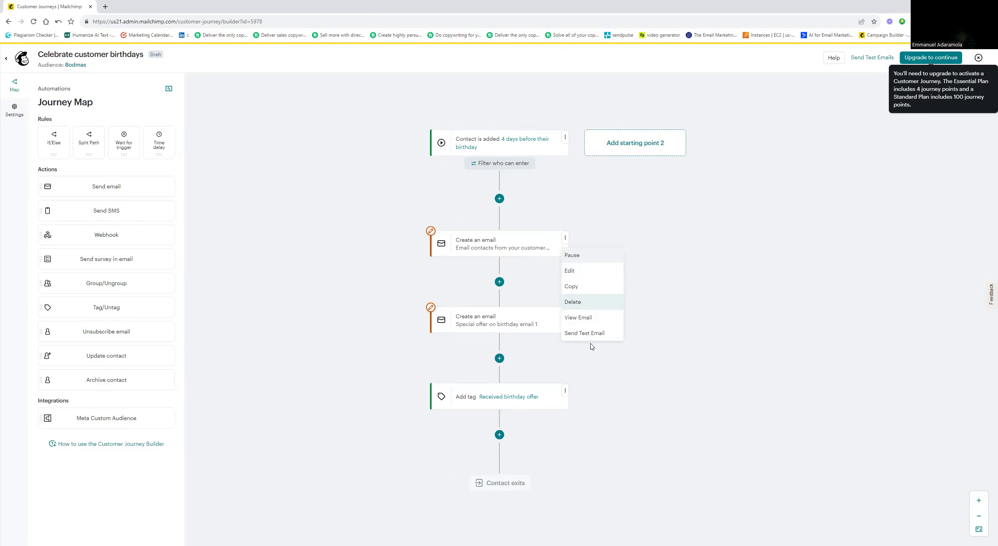
click(586, 307)
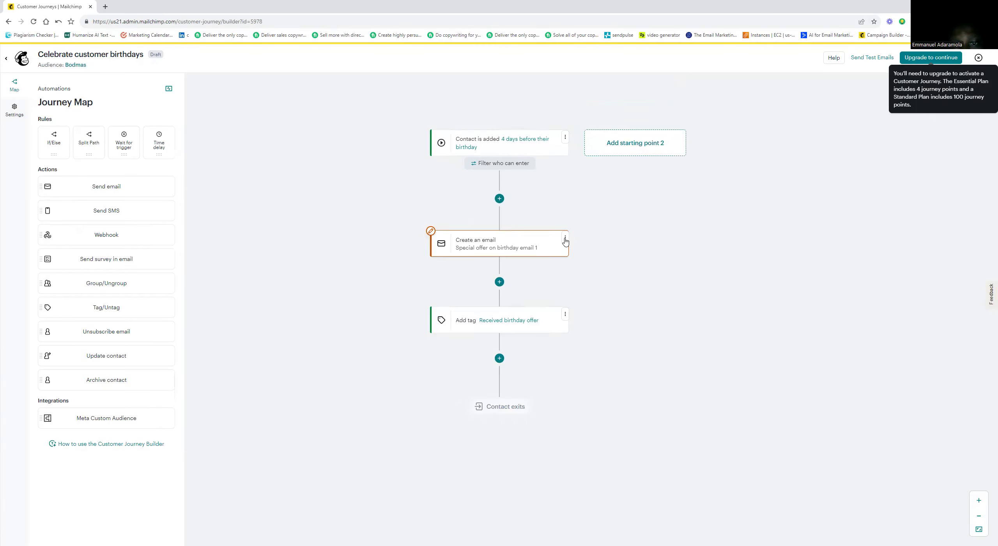
Review the name, sender, subject, schedule and tracking settings of "Special offer on birthday email 1", then close the email details.
click(565, 239)
click(534, 248)
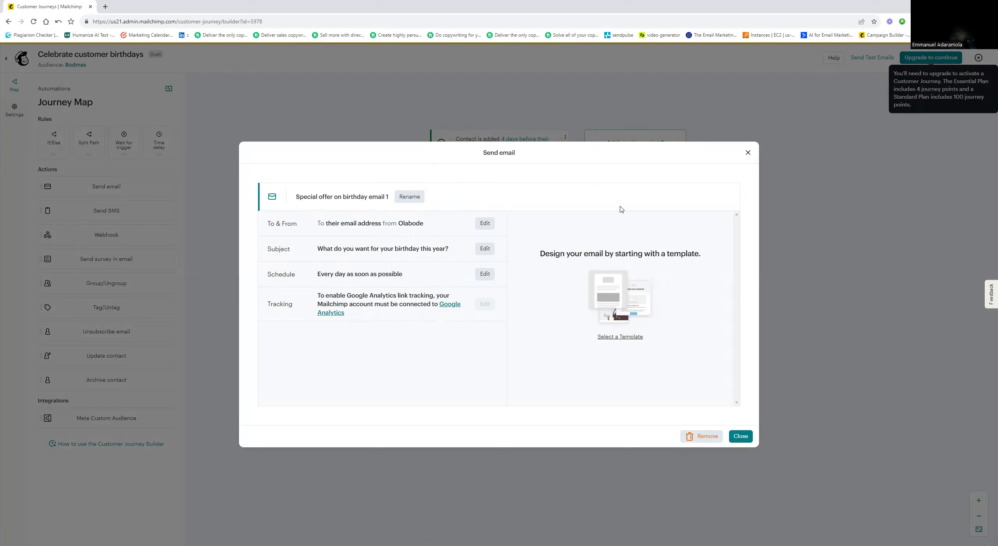
drag(621, 184, 585, 165)
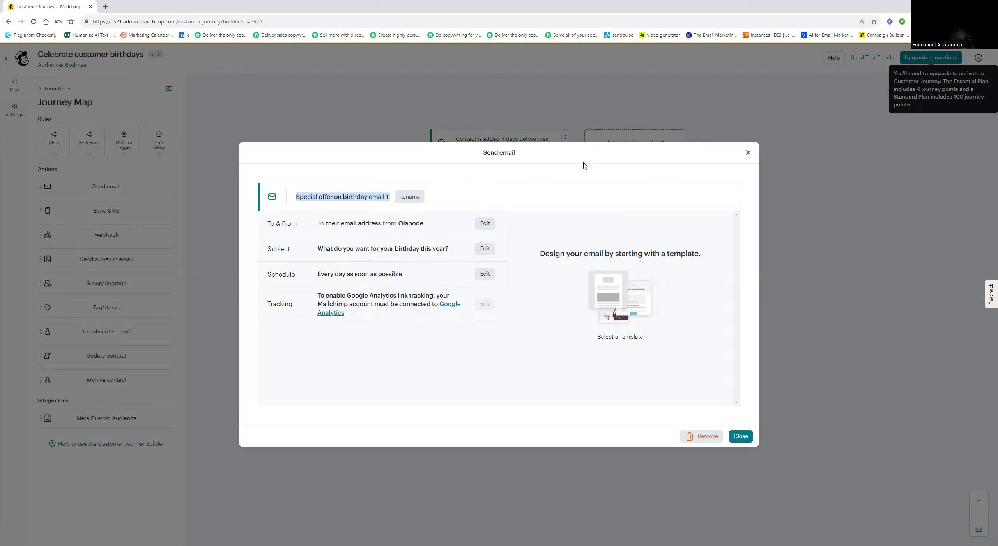
click(387, 302)
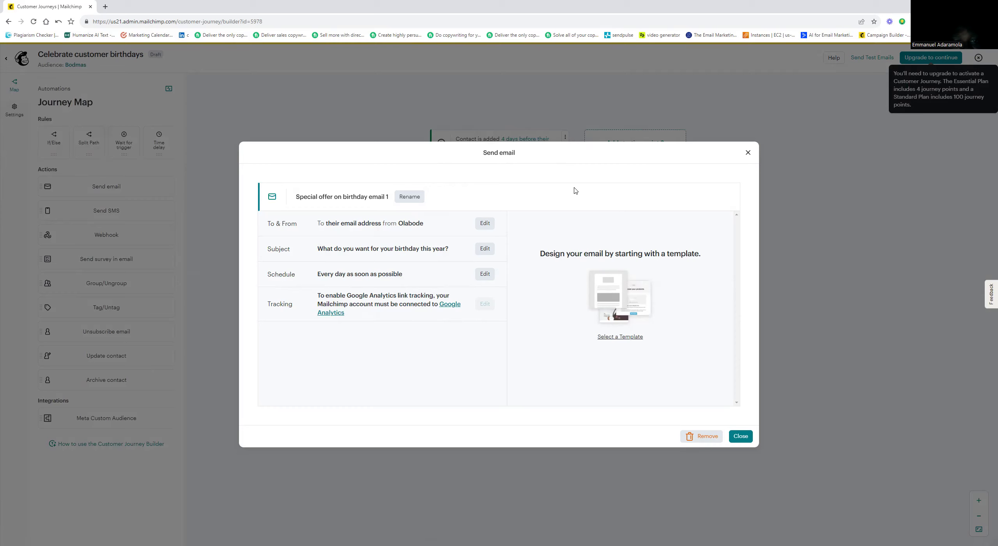
click(741, 436)
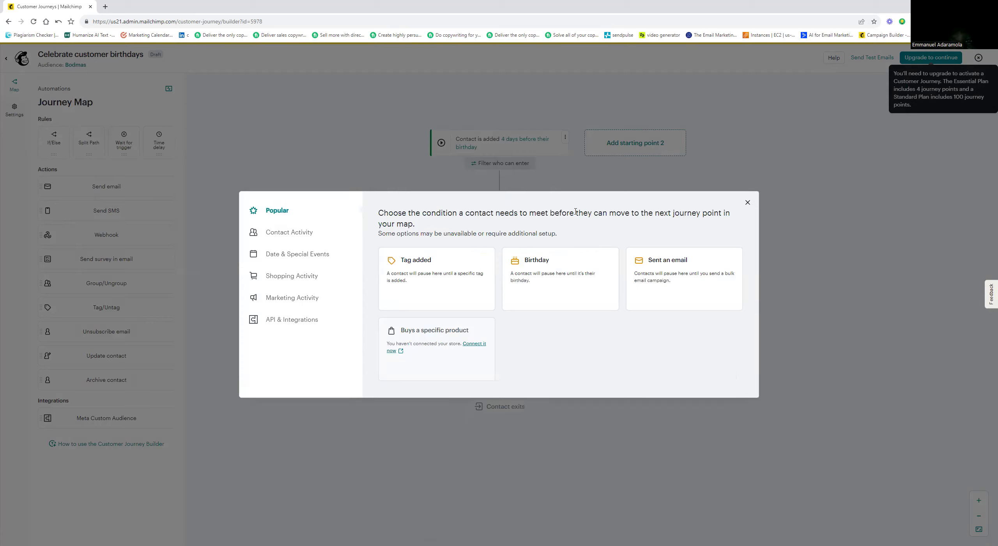
Add a Wait for trigger rule with the Birthday condition after the special offer email, leaving its days and date field unset.
click(612, 261)
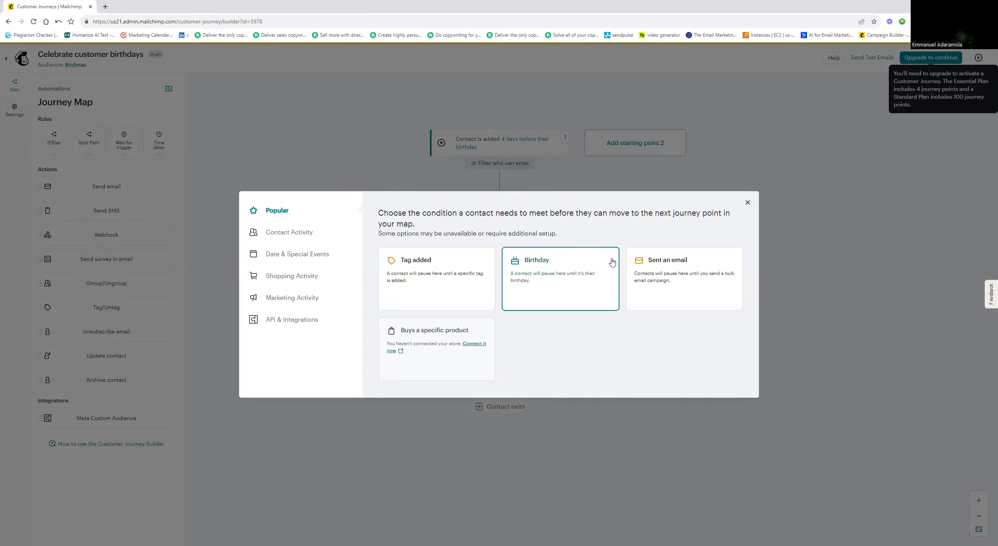
click(669, 257)
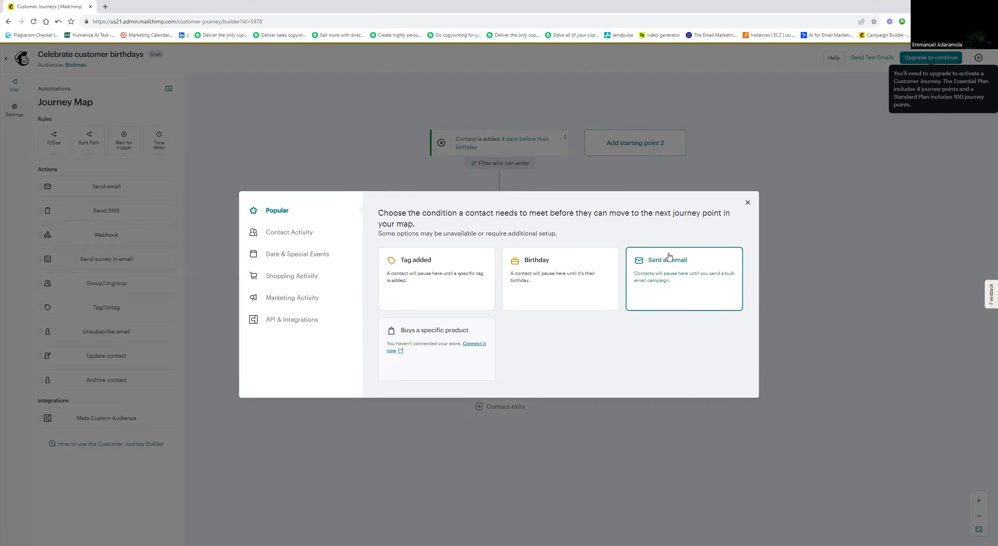
click(575, 269)
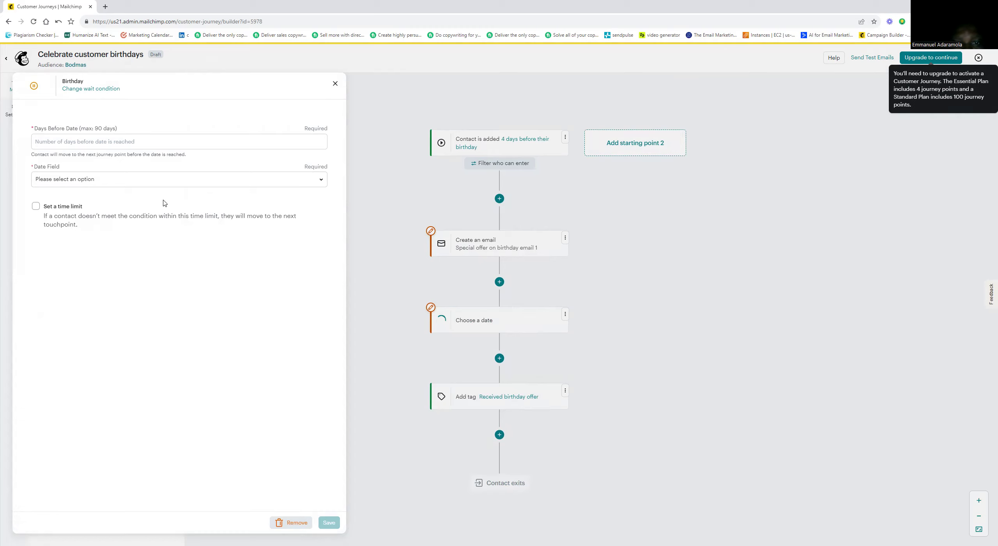
click(200, 141)
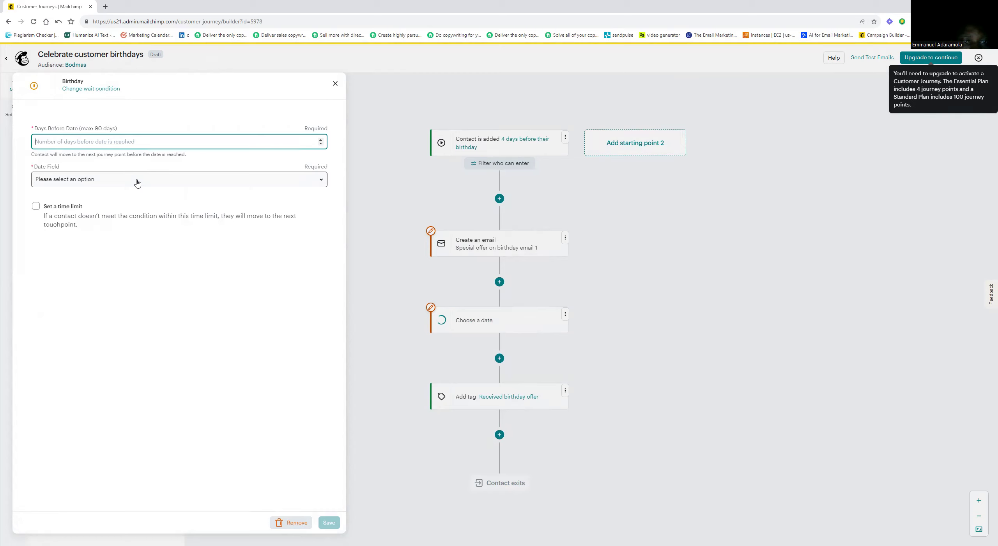
click(335, 87)
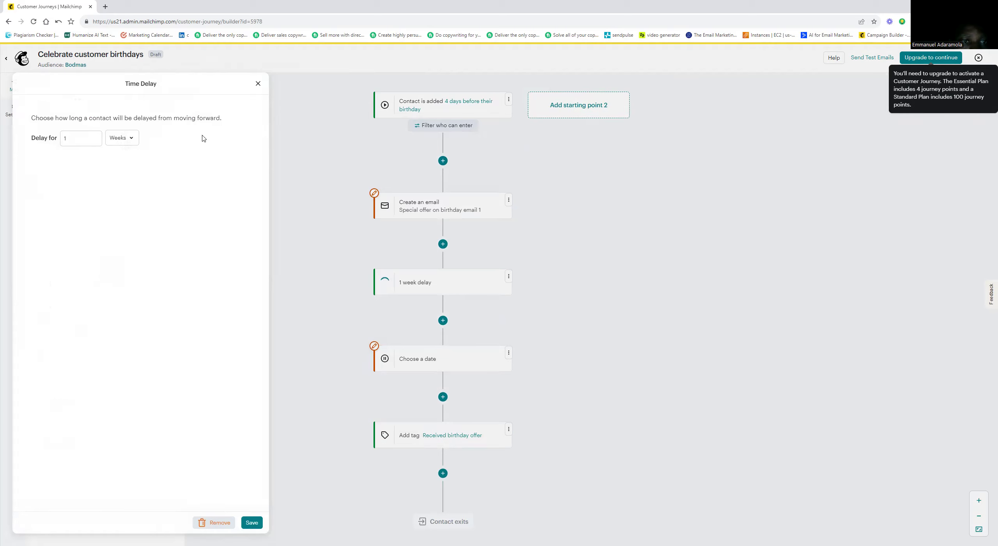
Add a time delay after the special offer email, set it to 2 days, and save it.
click(77, 136)
key(BackSpace)
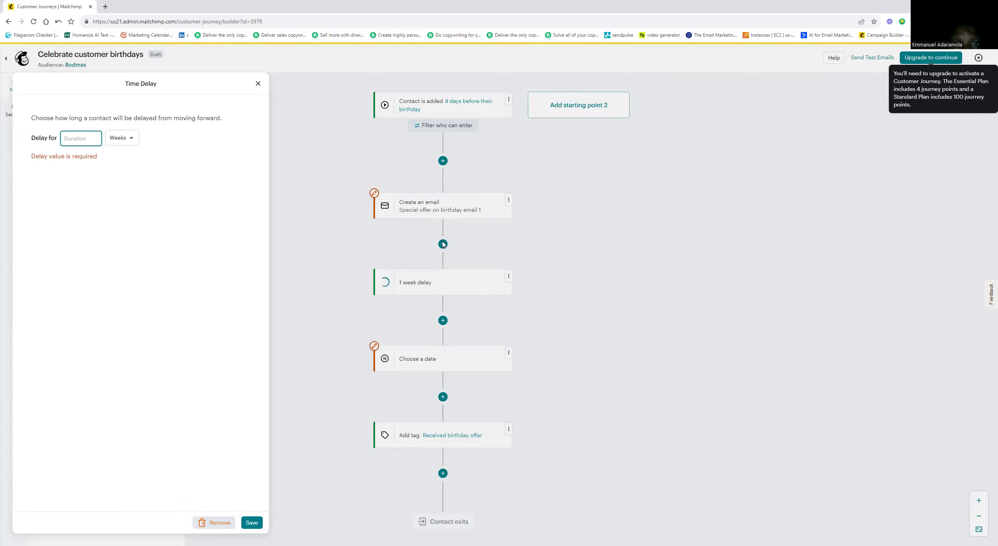
click(122, 138)
click(123, 155)
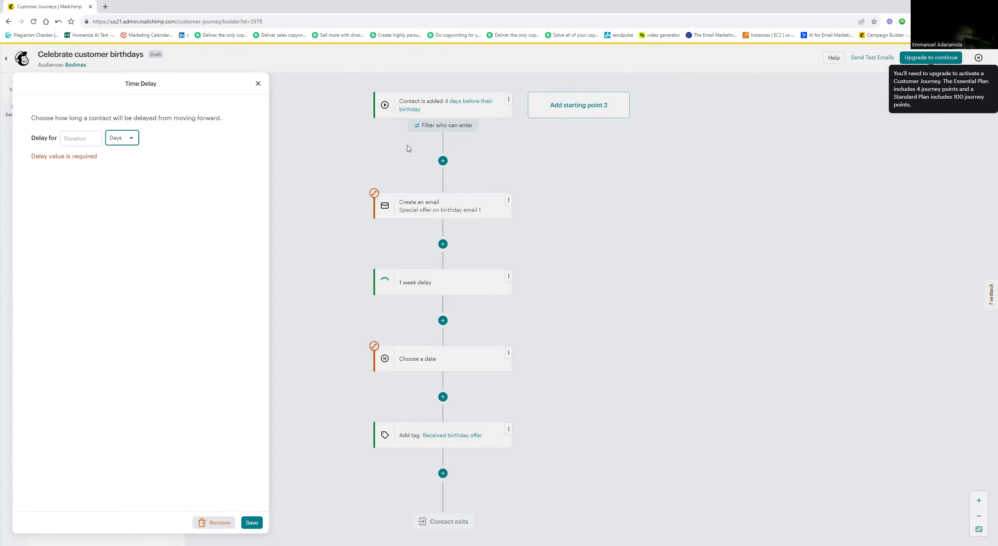
click(77, 138)
click(77, 137)
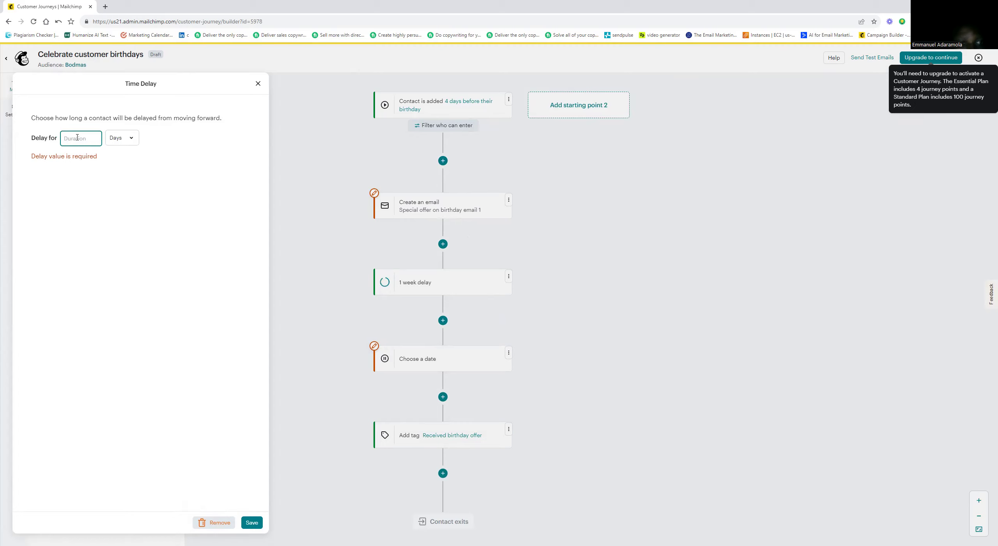
text(2)
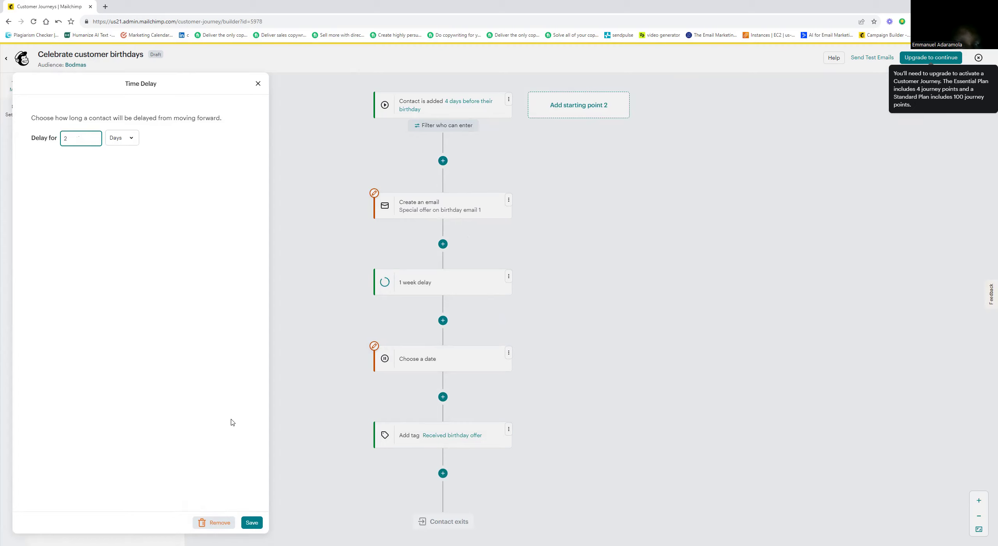
click(252, 523)
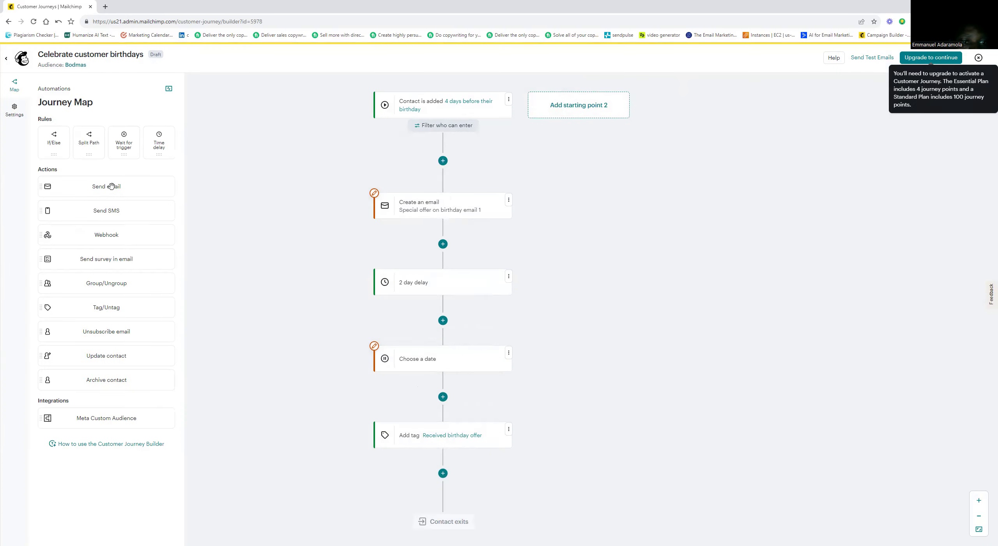
Delete the unconfigured "Choose a date" wait point between the time delay and the Received birthday offer tag.
drag(106, 187, 589, 297)
drag(119, 189, 159, 211)
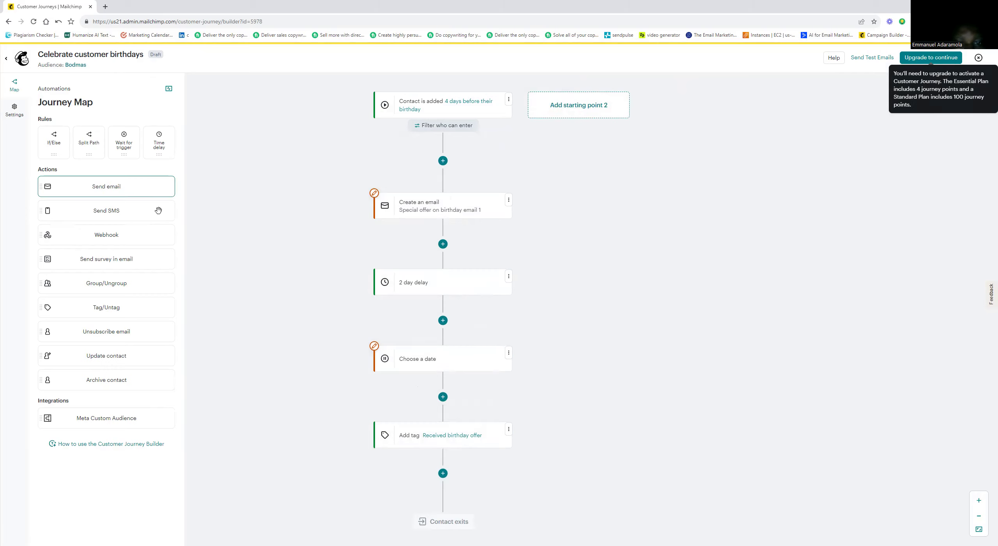
click(508, 352)
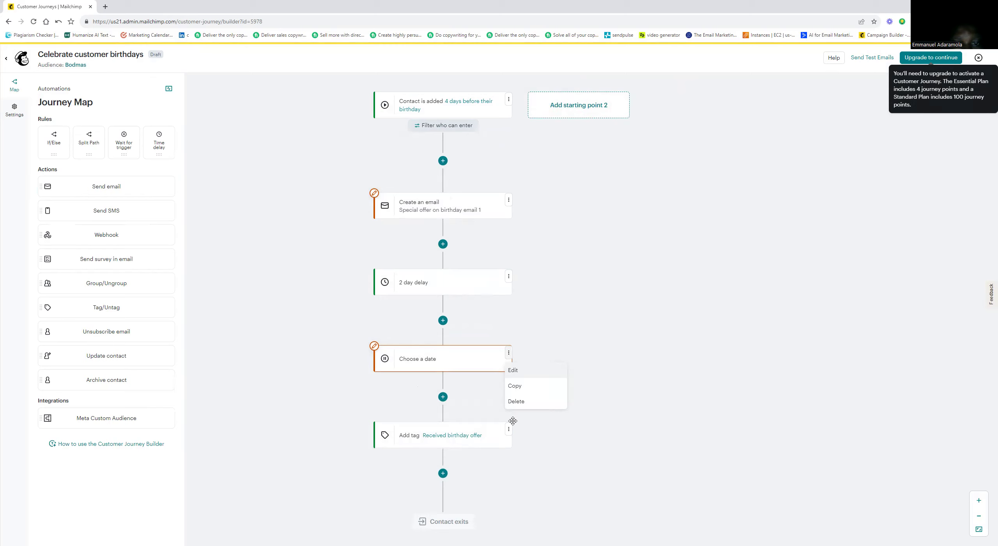
click(515, 407)
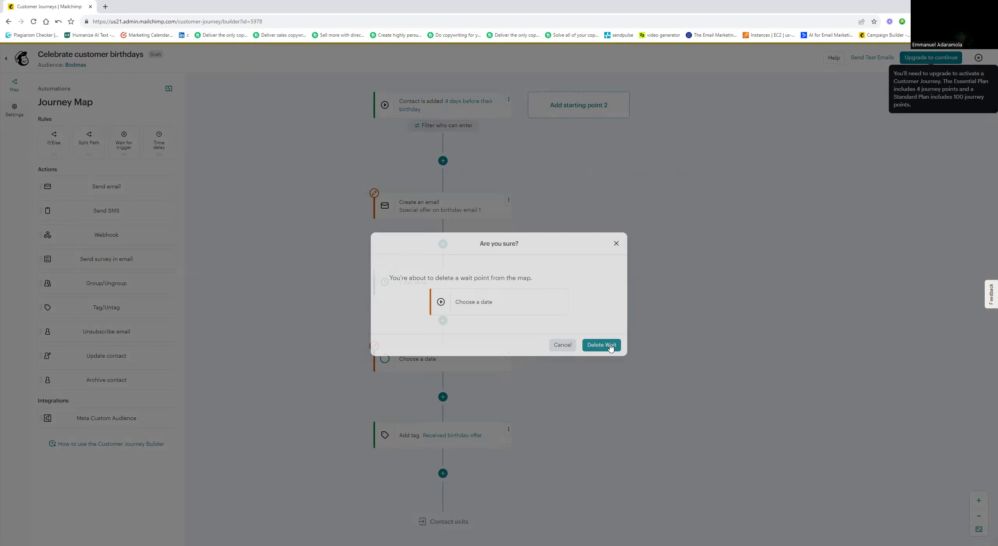
click(611, 346)
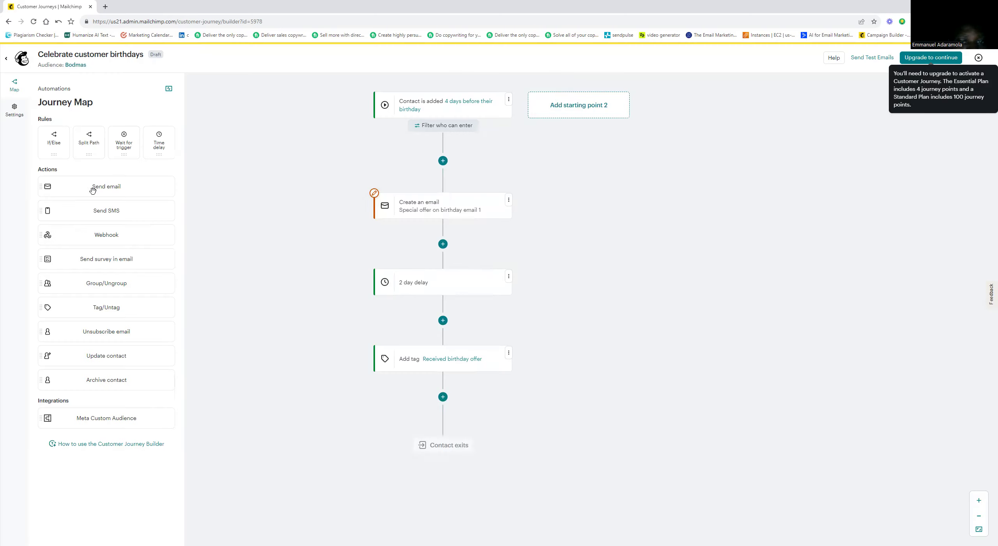
Add a Send email action between the 2 day delay and the Received birthday offer tag, then close its details.
click(93, 192)
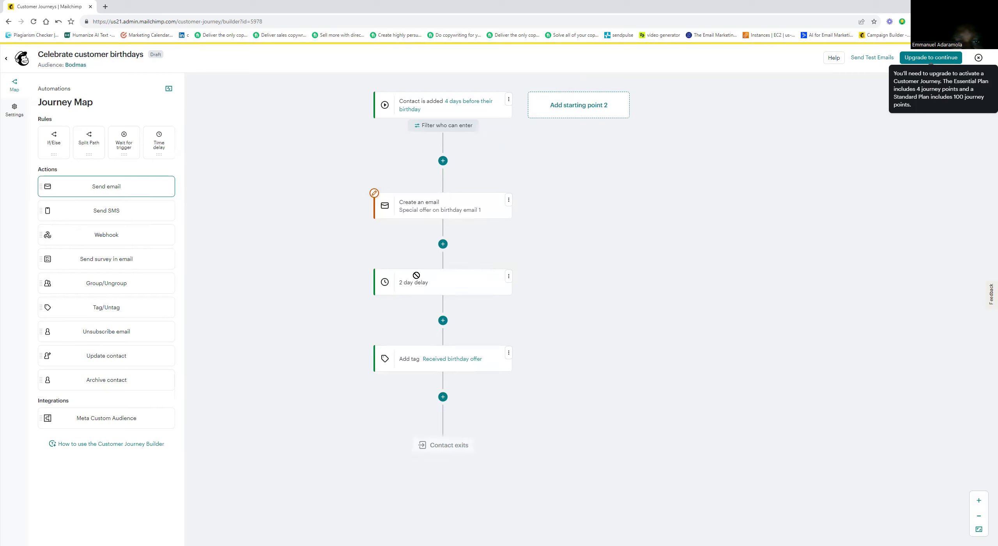
click(443, 320)
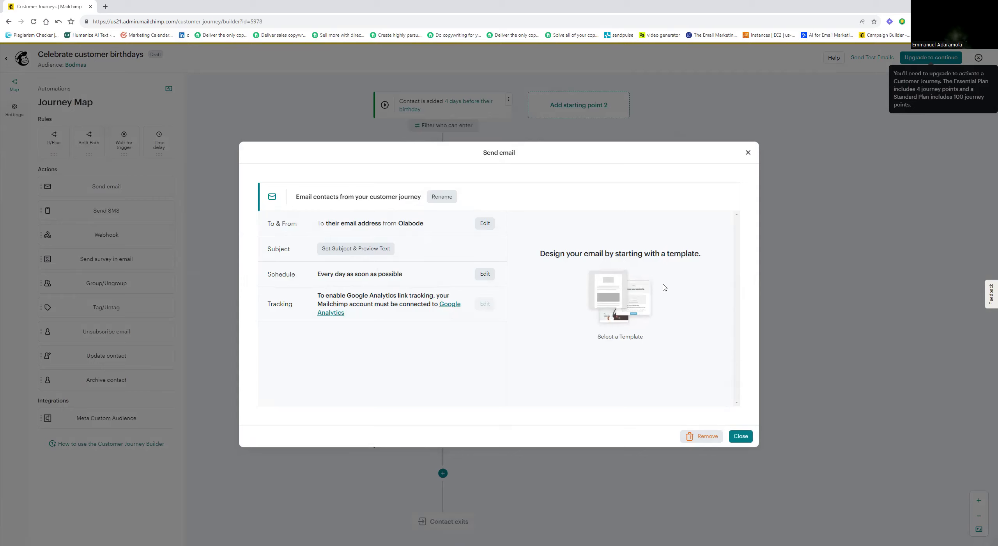
click(747, 436)
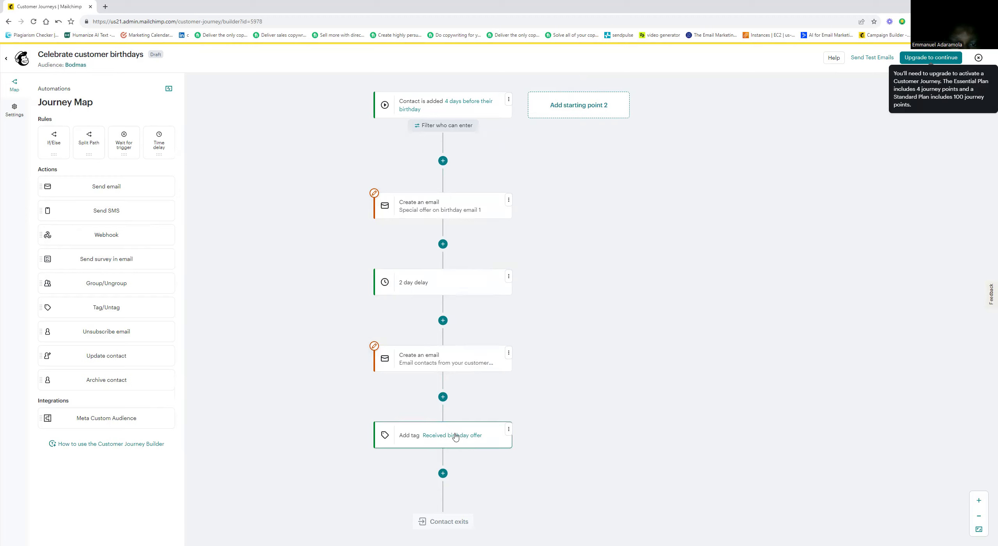
Review the settings of the Received birthday offer tag action, then close them.
click(509, 429)
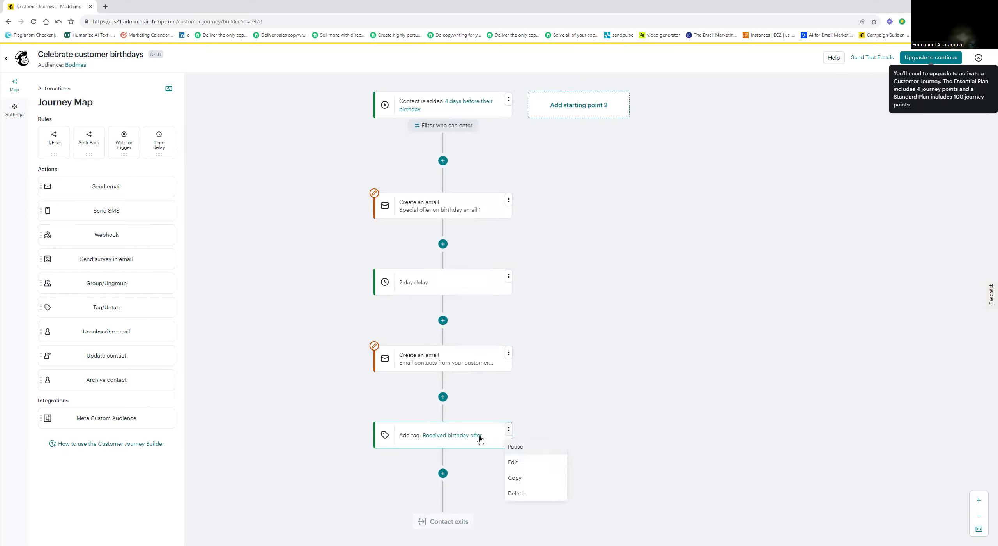
click(513, 462)
click(305, 236)
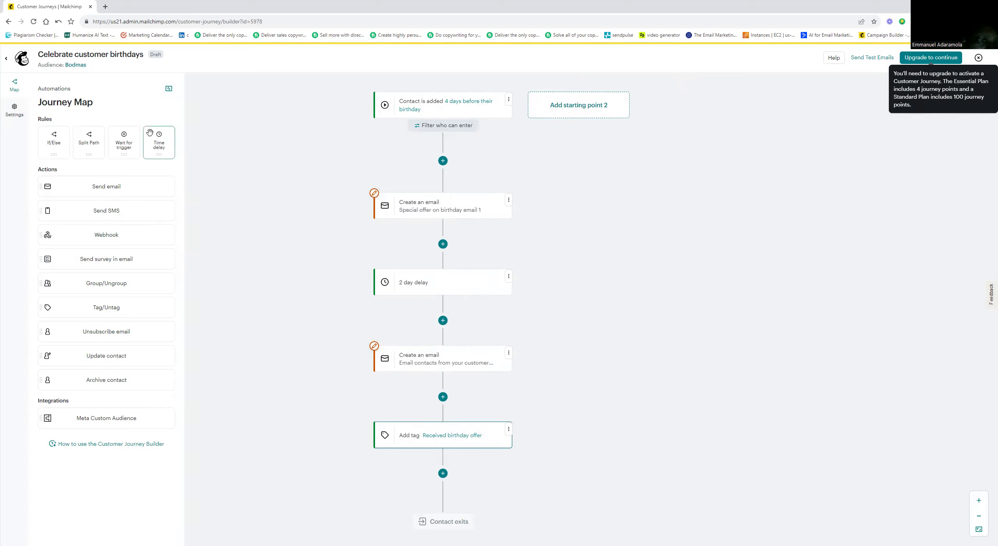
Add an If/Else rule after the second email, look through its segment filters, and leave its conditions unset.
drag(49, 136, 443, 397)
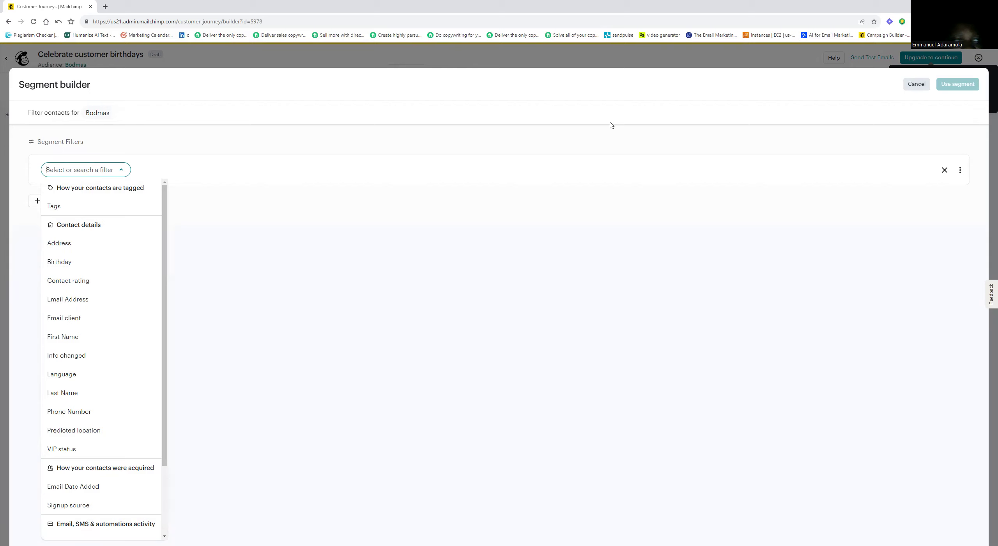
drag(164, 243, 166, 347)
click(908, 83)
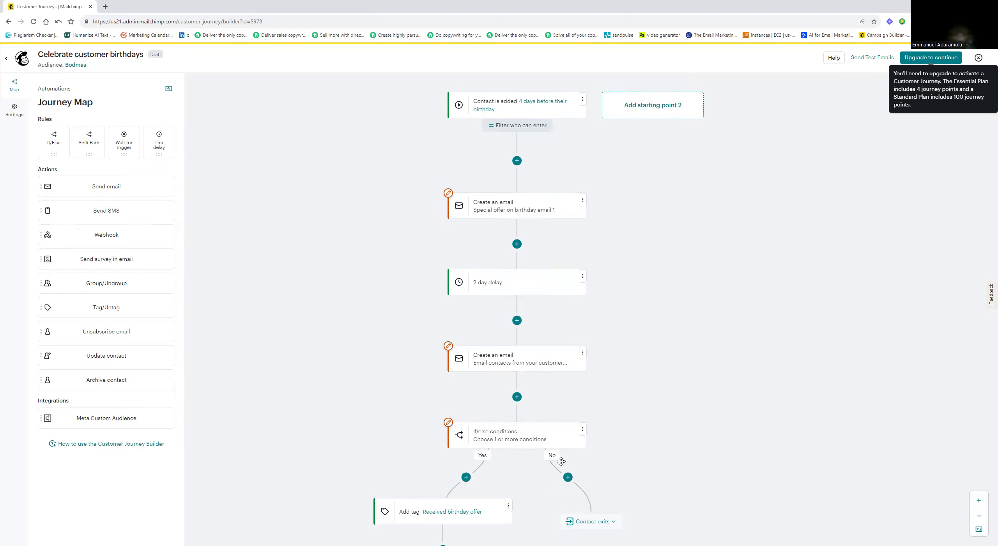
Set the If/Else rule's condition to Conversations activity, has replied, reg 2, and apply the segment.
click(533, 433)
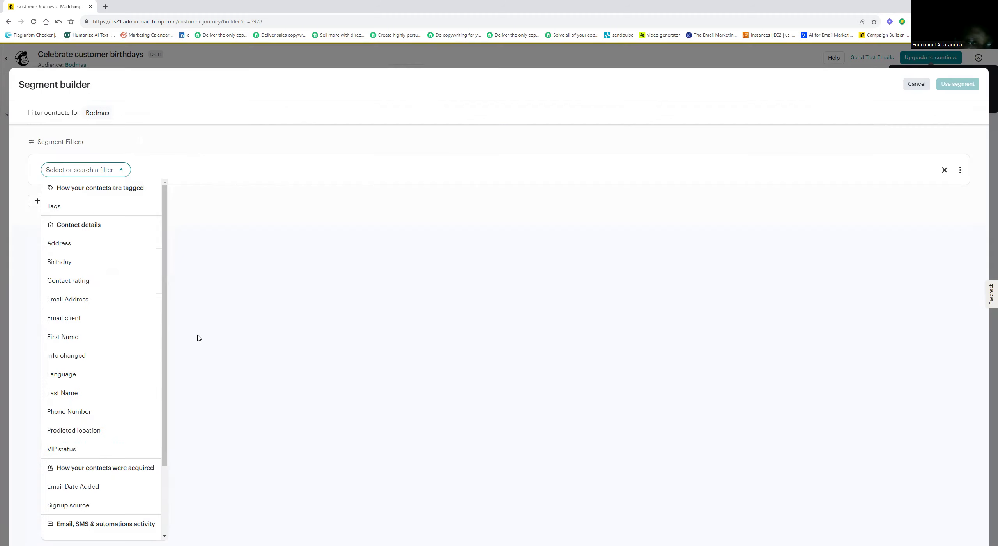
drag(165, 378, 172, 430)
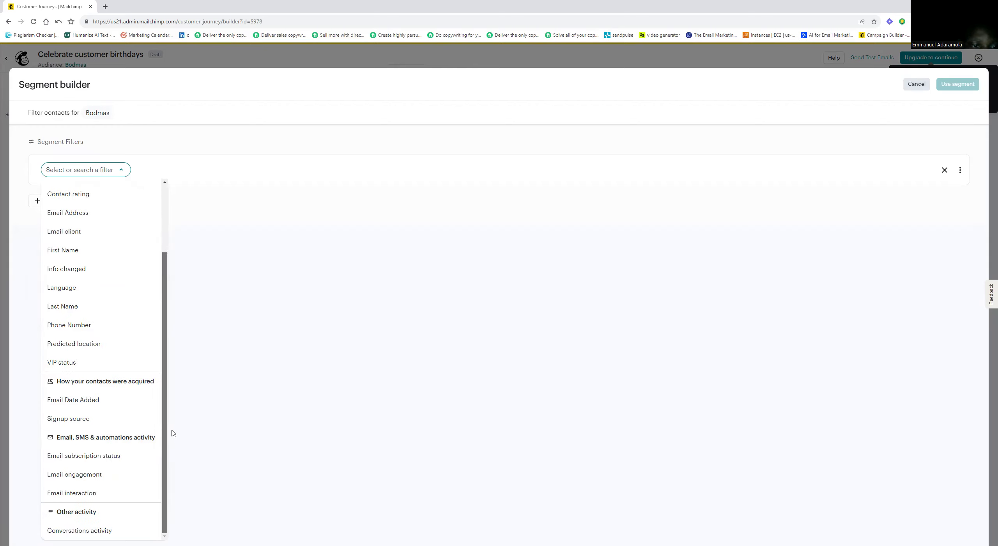
click(72, 476)
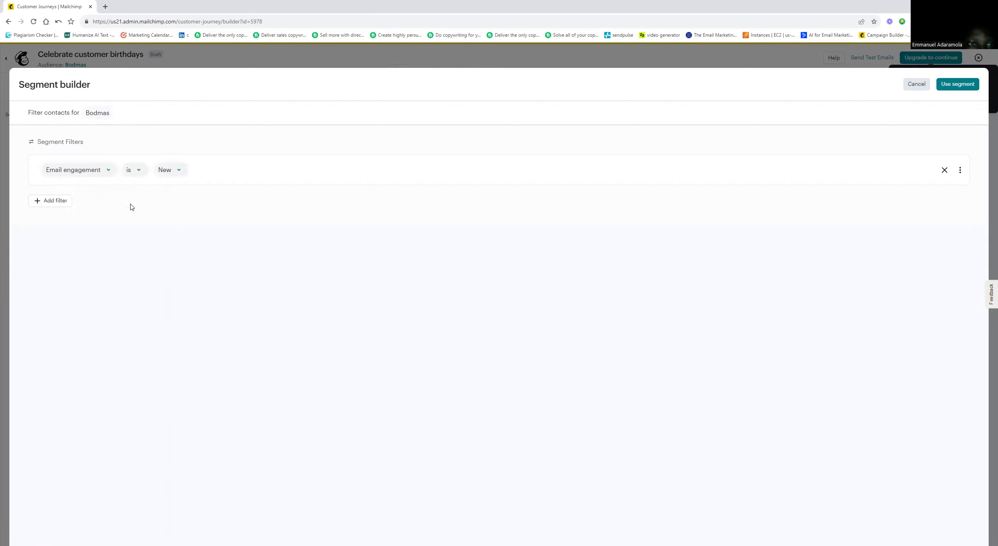
click(96, 174)
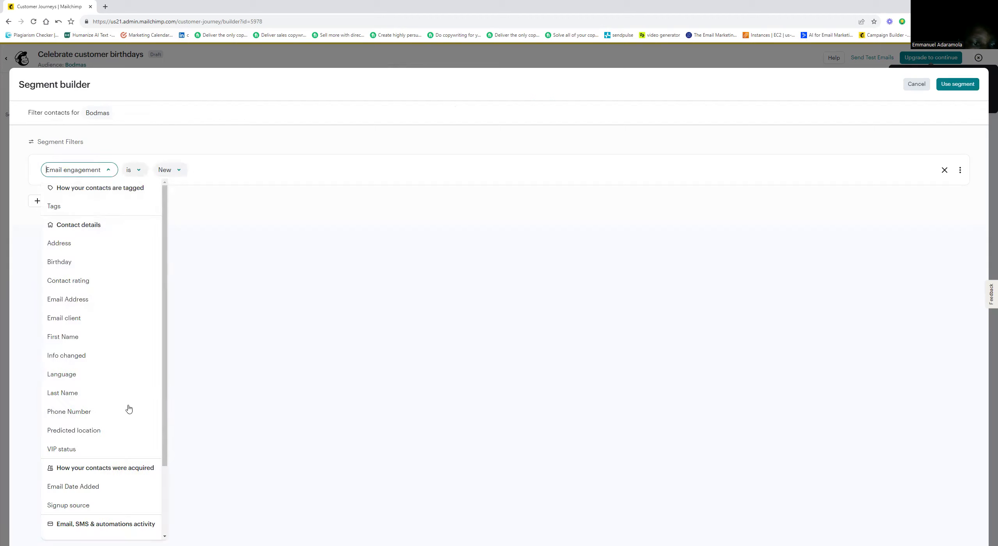
click(163, 474)
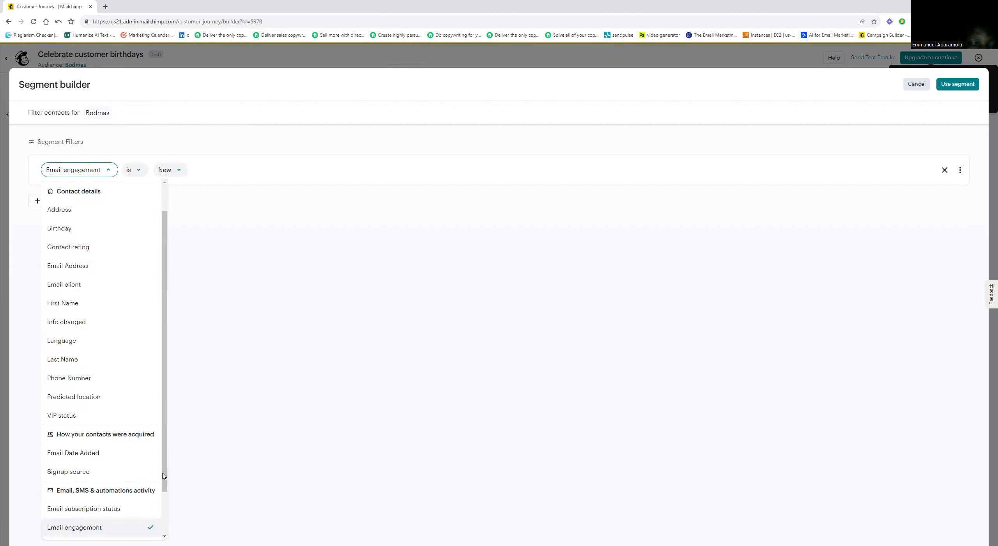
scroll(149, 488, down, 2)
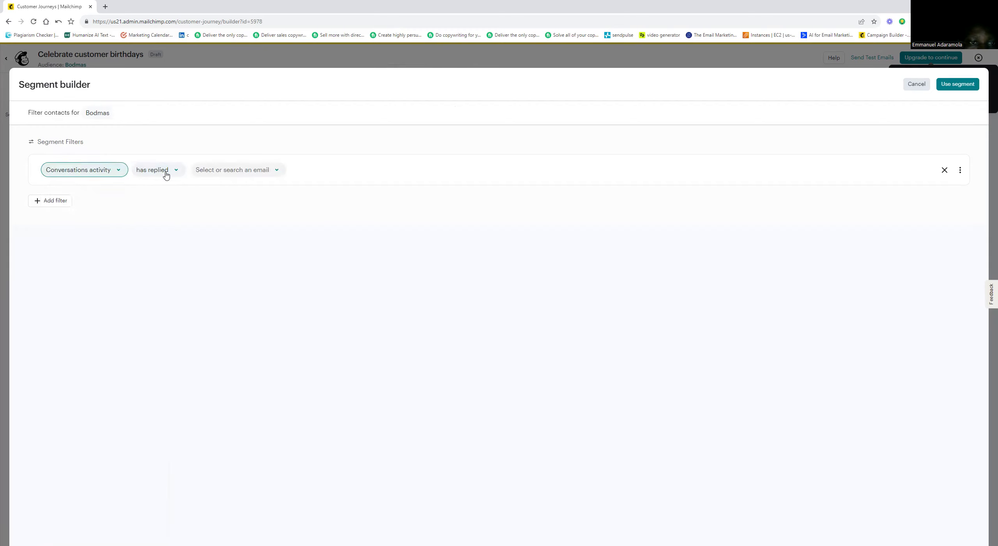
click(256, 168)
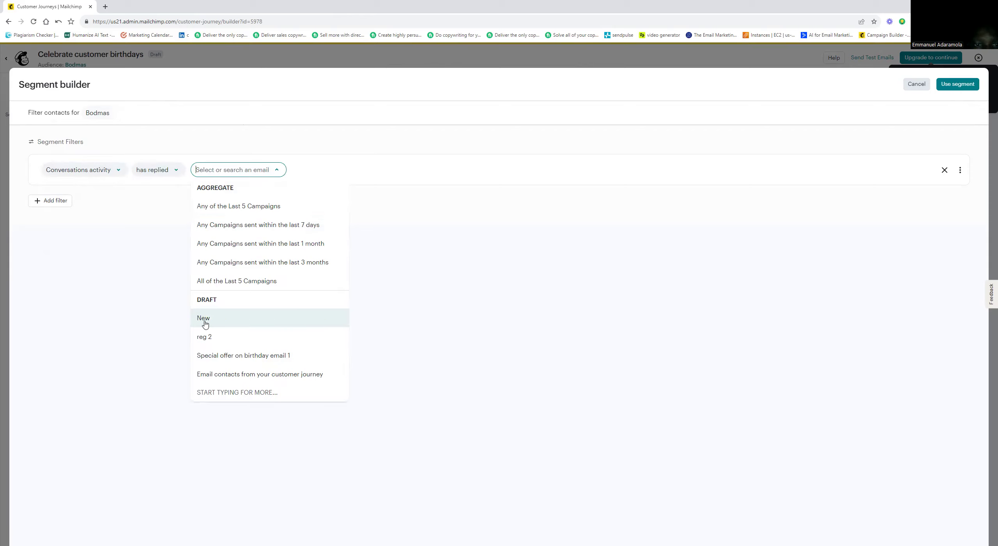
click(242, 342)
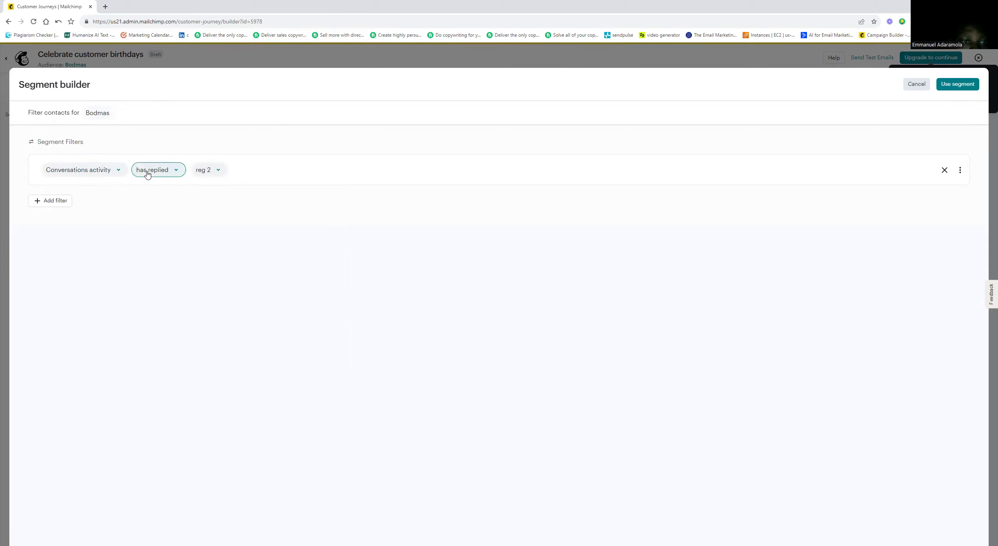
click(969, 86)
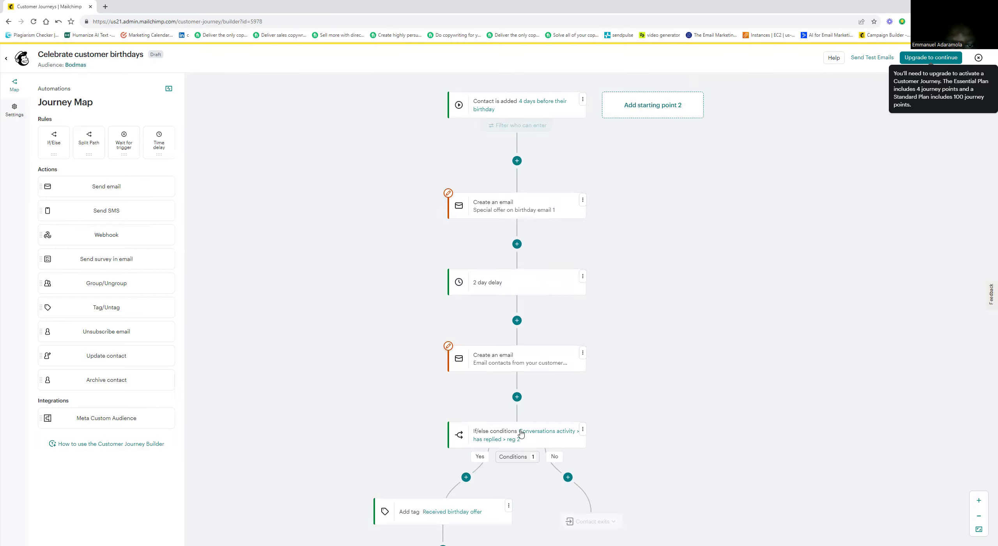
Open the template selection for the second email, "Email contacts from your customer journey".
click(582, 353)
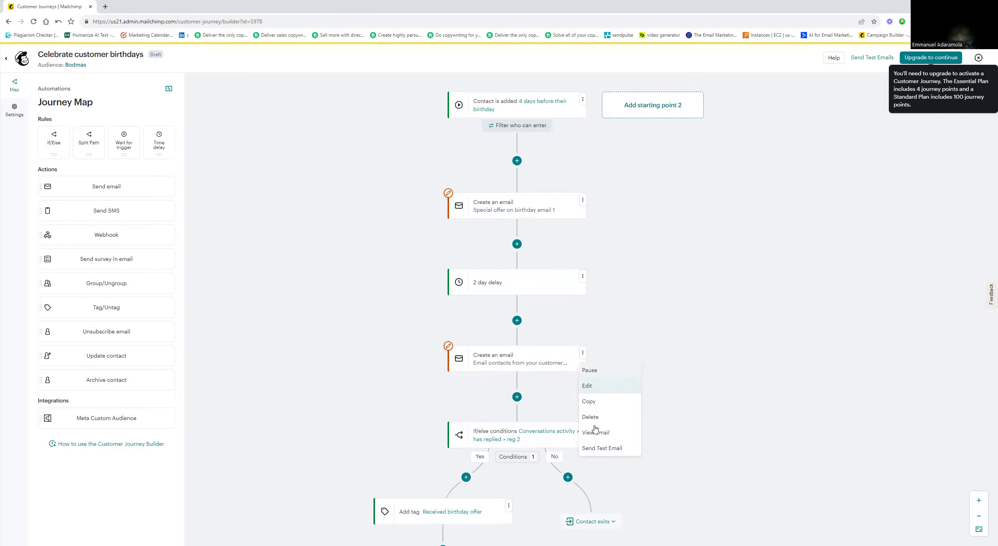
click(588, 389)
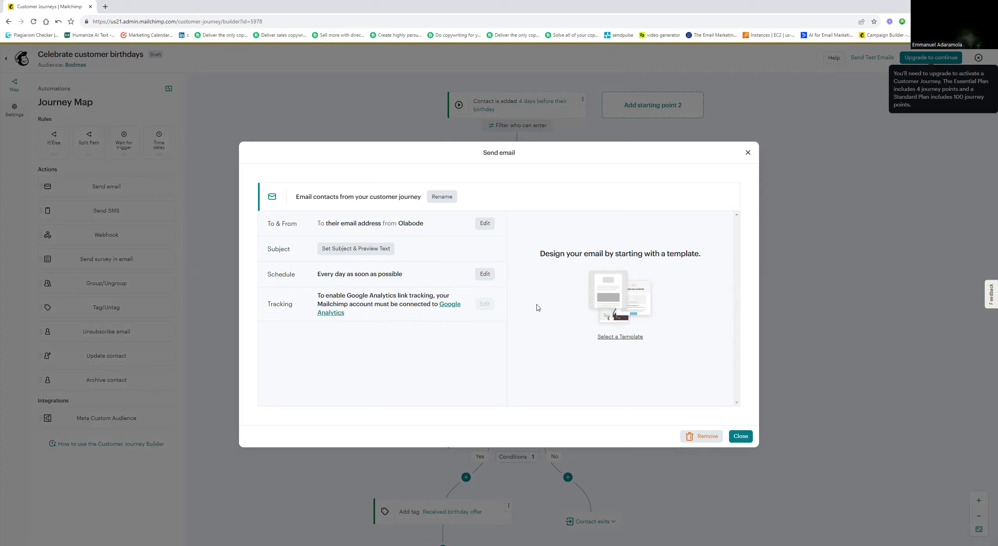
click(619, 337)
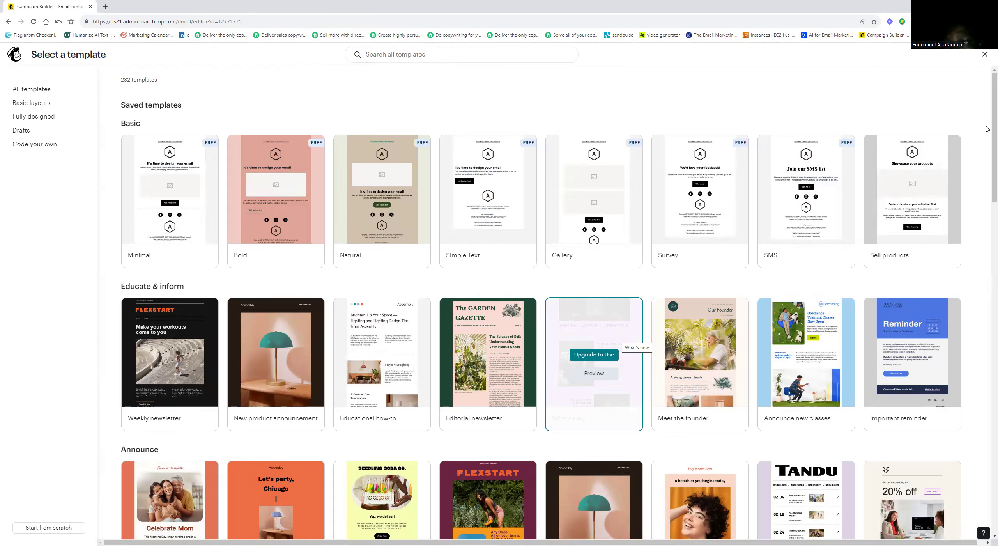
Browse the email template gallery from the Basic to the SMS category, then return to the journey map.
scroll(988, 429, down, 1)
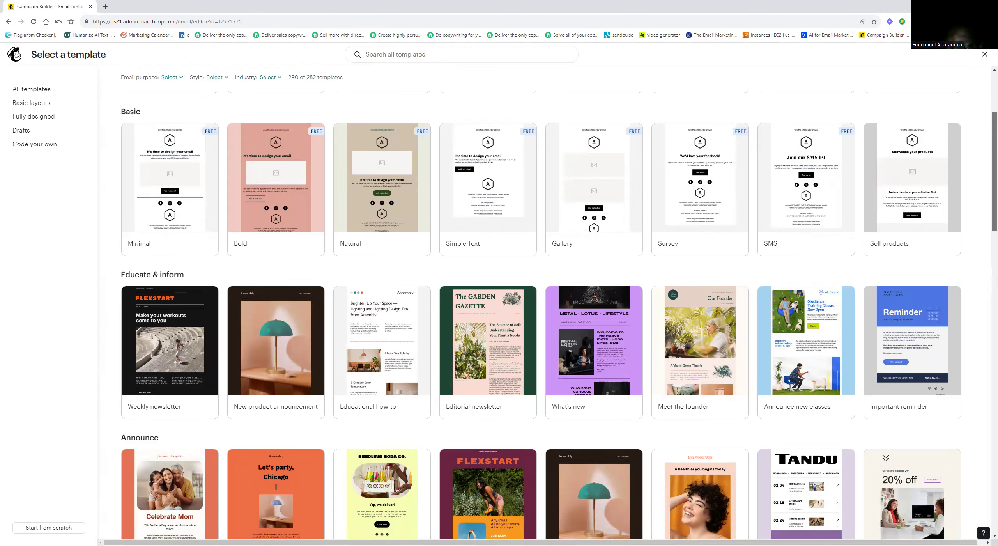
drag(995, 185, 995, 487)
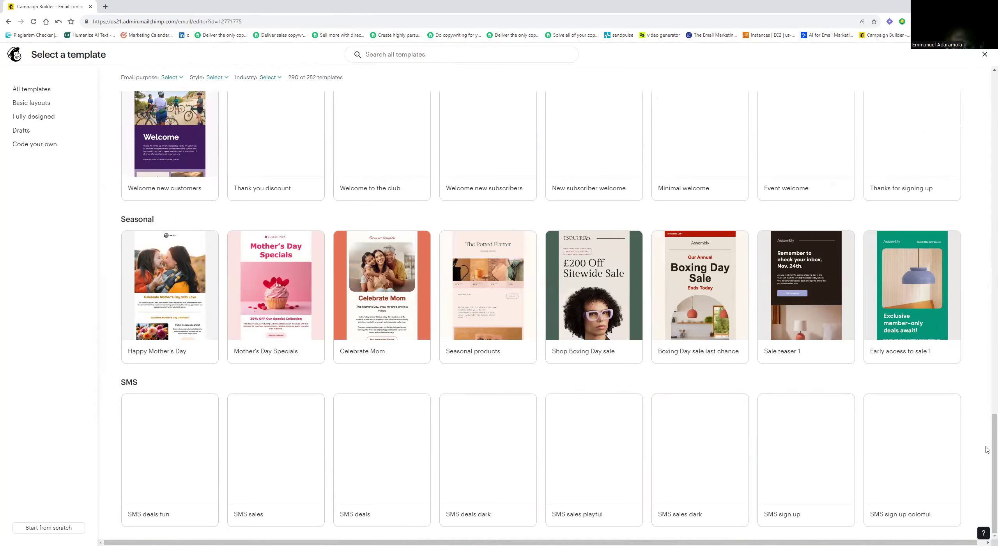
scroll(987, 444, up, 15)
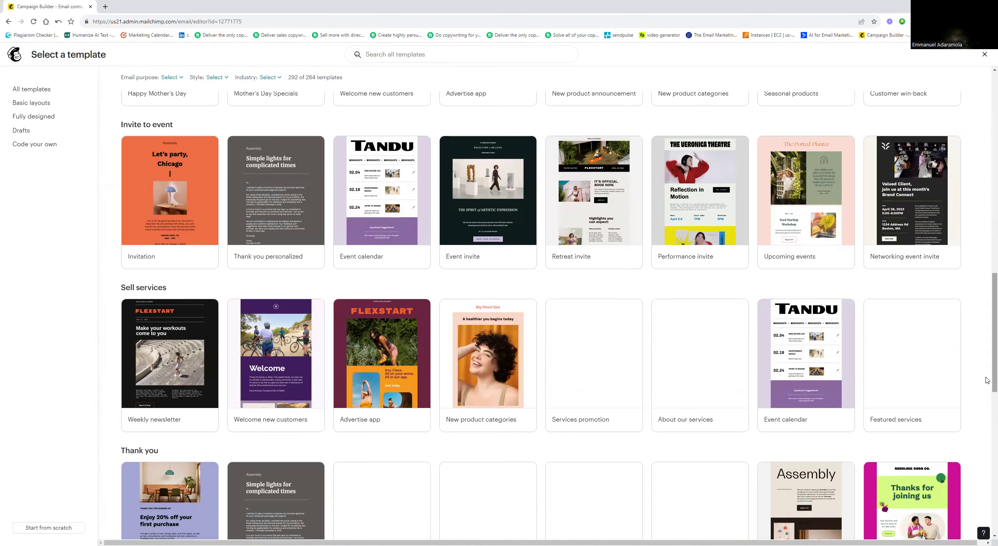
scroll(988, 380, down, 10)
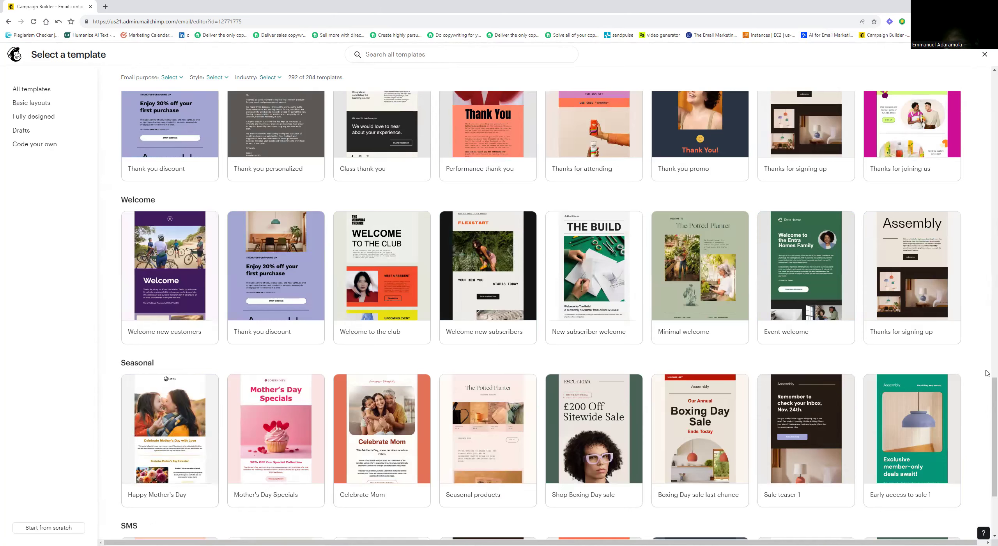
scroll(988, 373, down, 3)
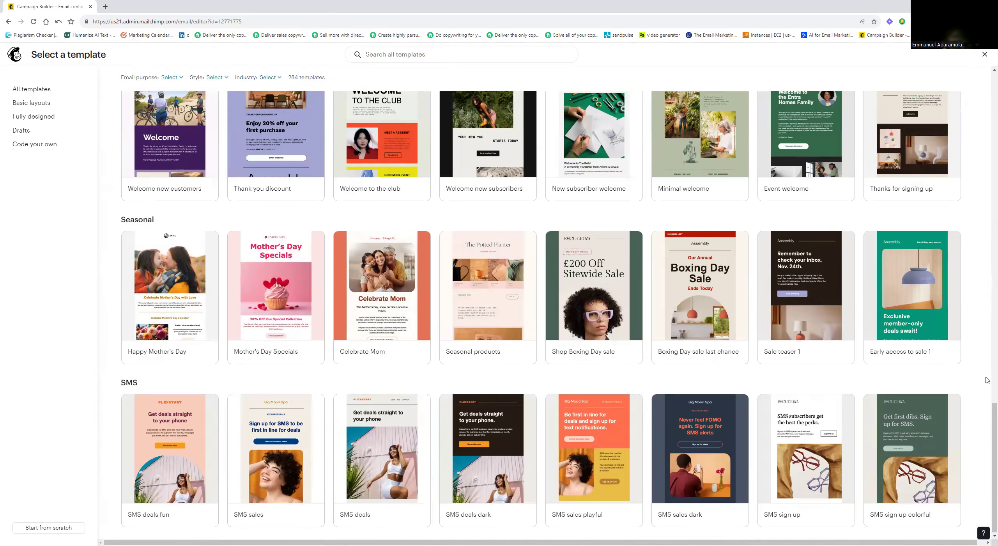
scroll(987, 379, up, 10)
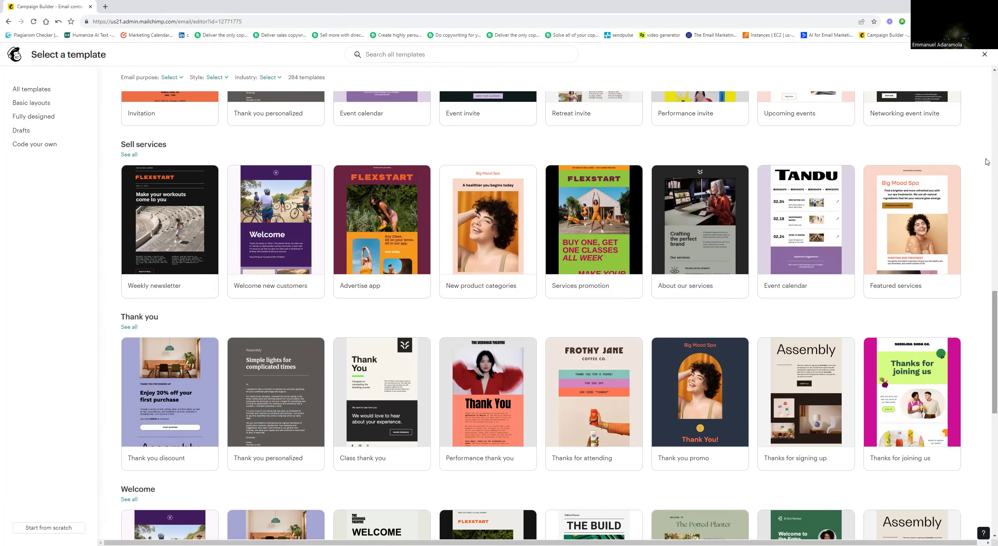
scroll(988, 162, down, 1)
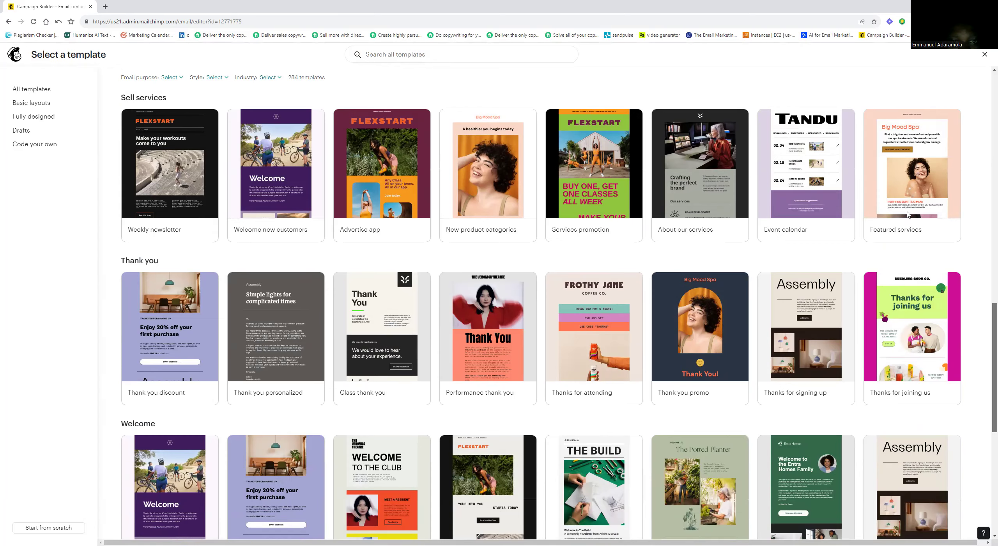
scroll(988, 191, up, 1)
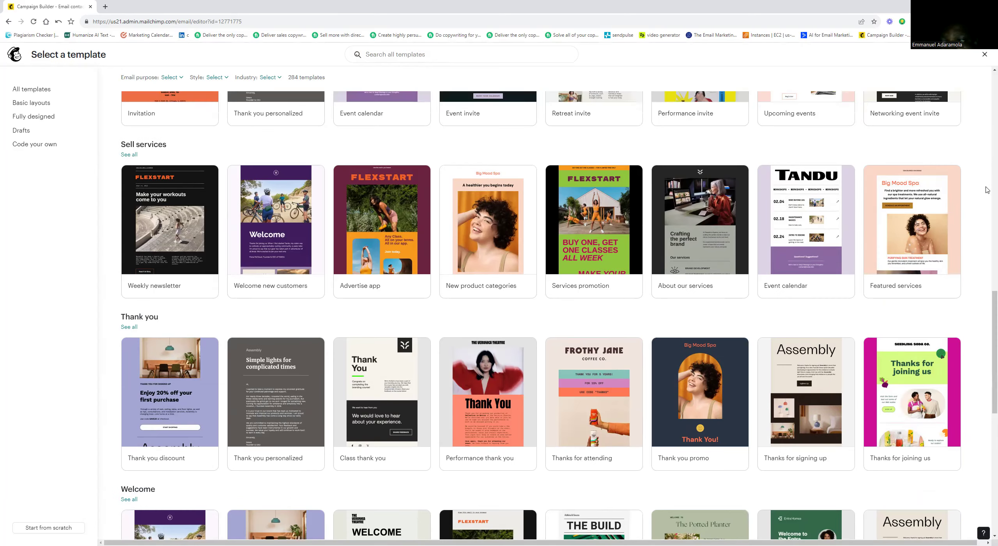
scroll(987, 191, up, 7)
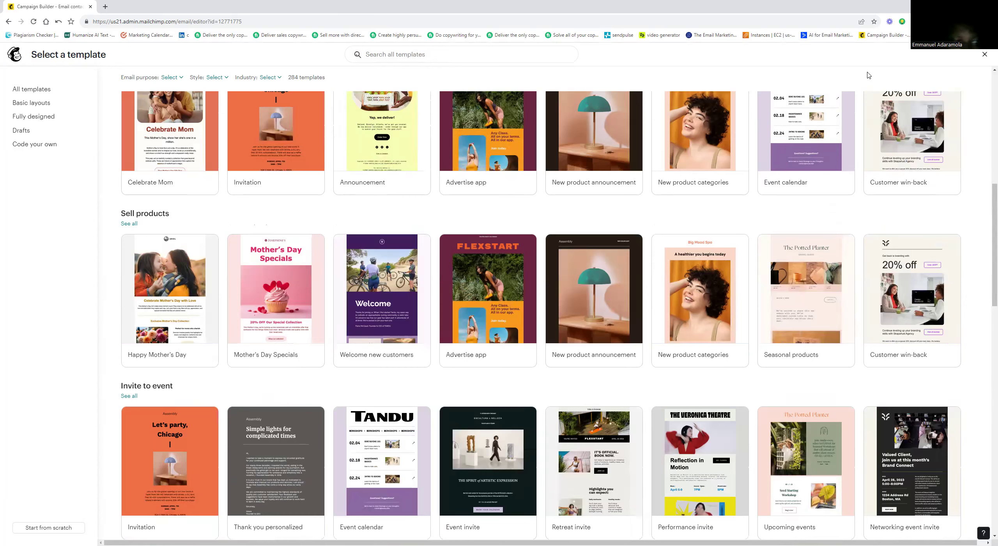
scroll(978, 47, up, 8)
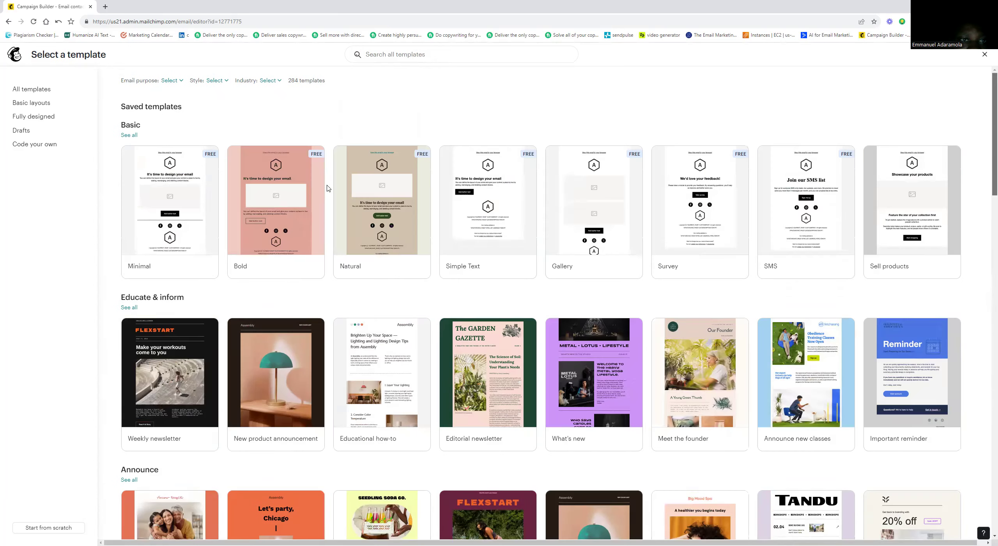
click(11, 25)
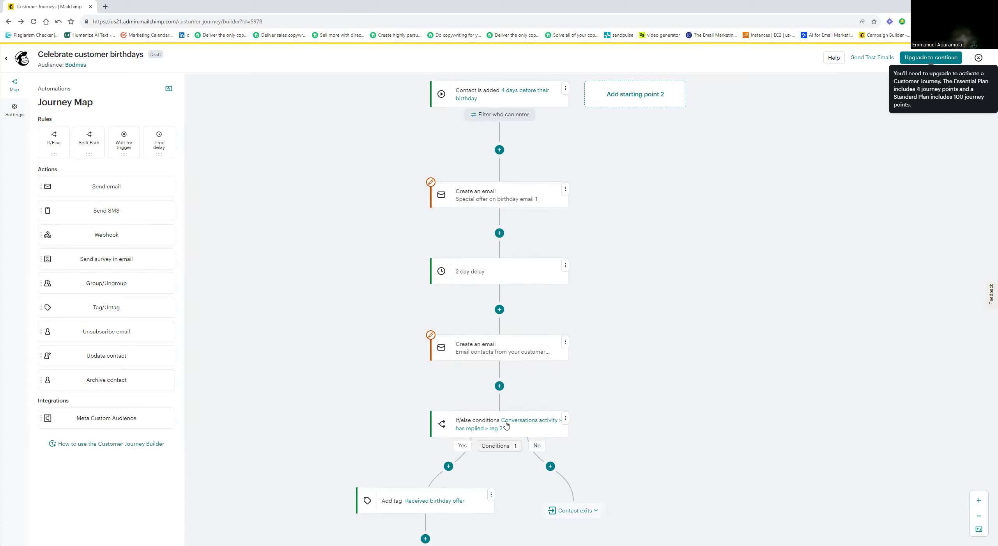
click(494, 431)
click(566, 343)
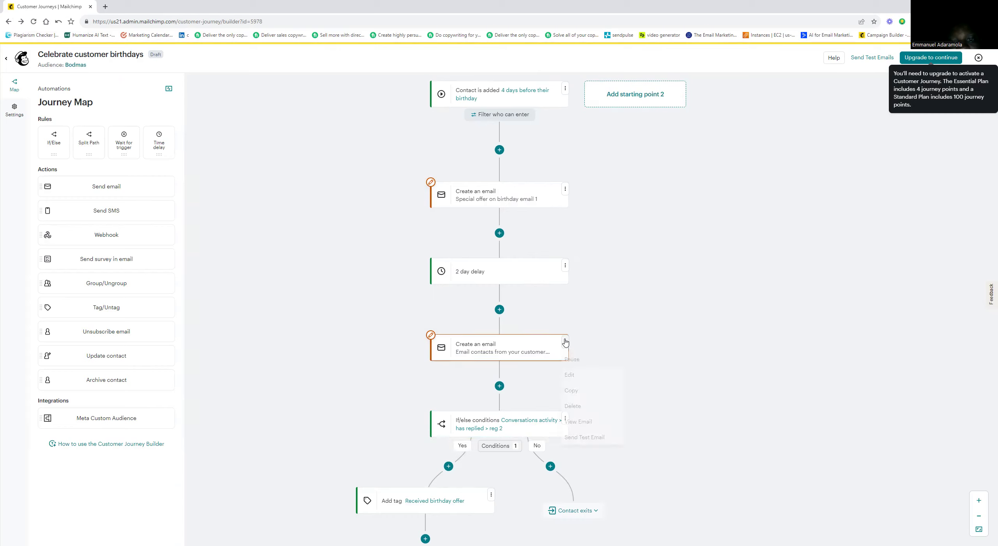
click(504, 357)
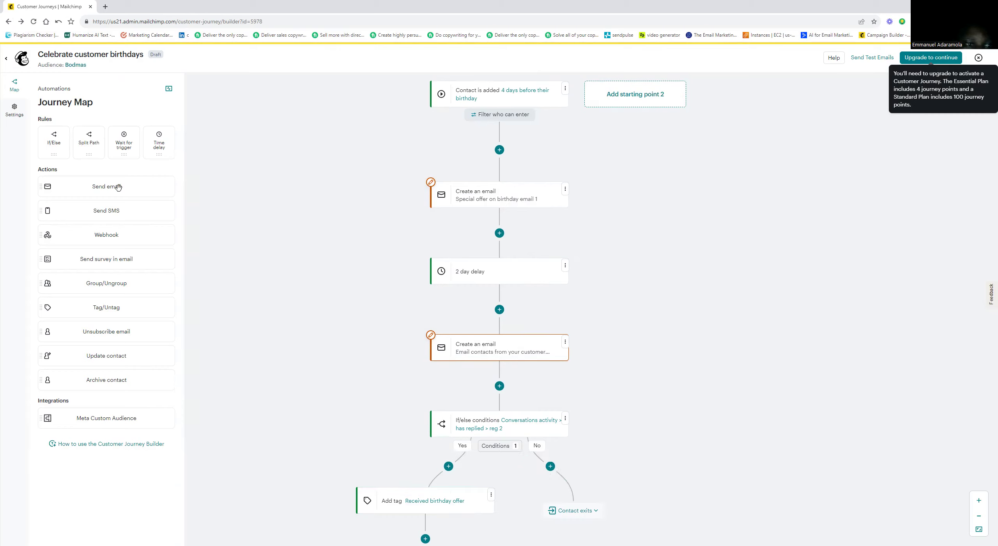
click(54, 137)
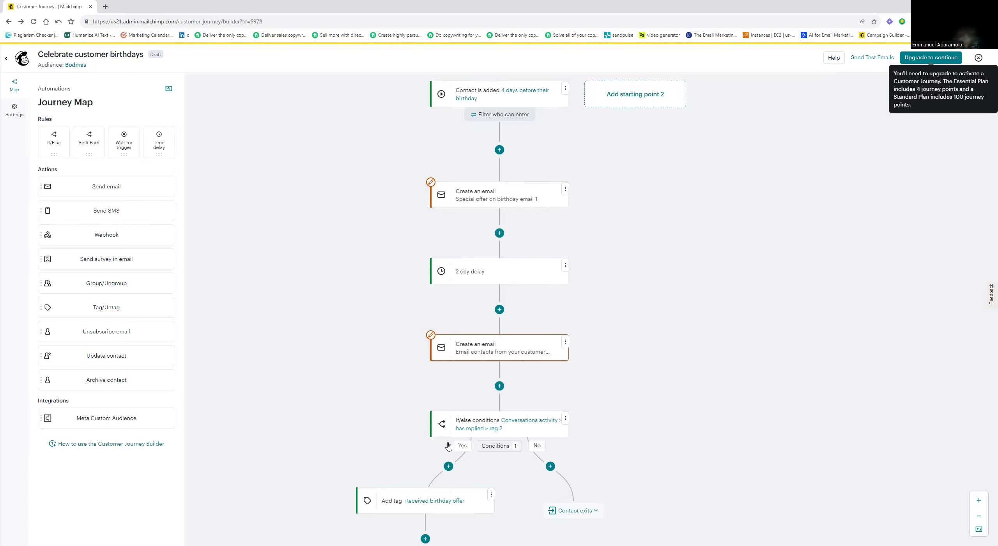
click(492, 495)
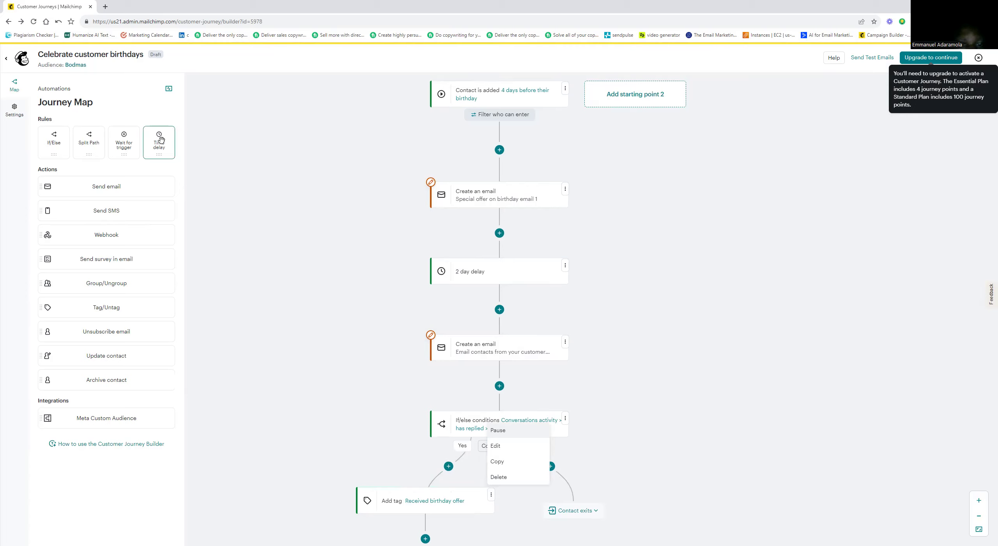
Add a 1-week time delay followed by a Send email action on the If/Else rule's Yes branch.
drag(161, 140, 451, 468)
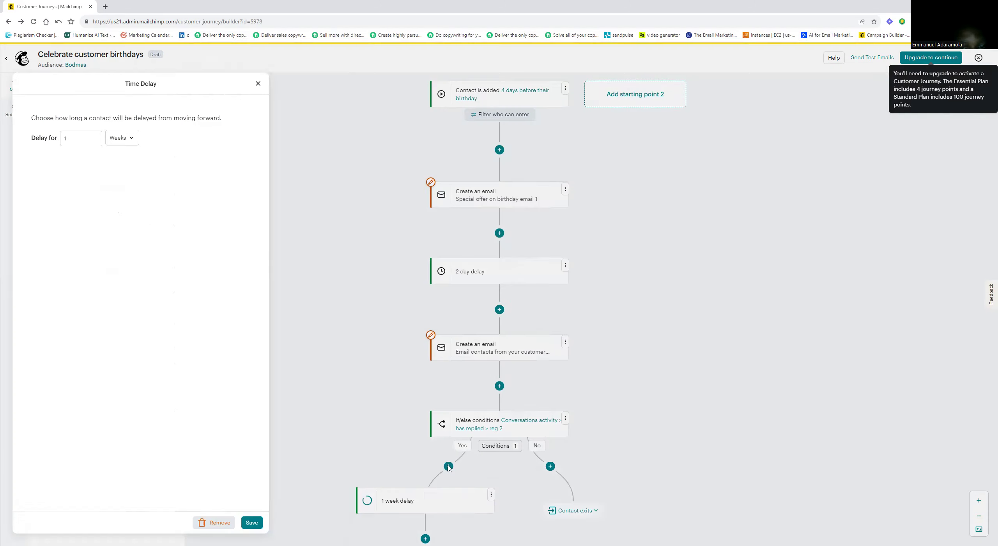
click(94, 140)
click(125, 152)
key(BackSpace)
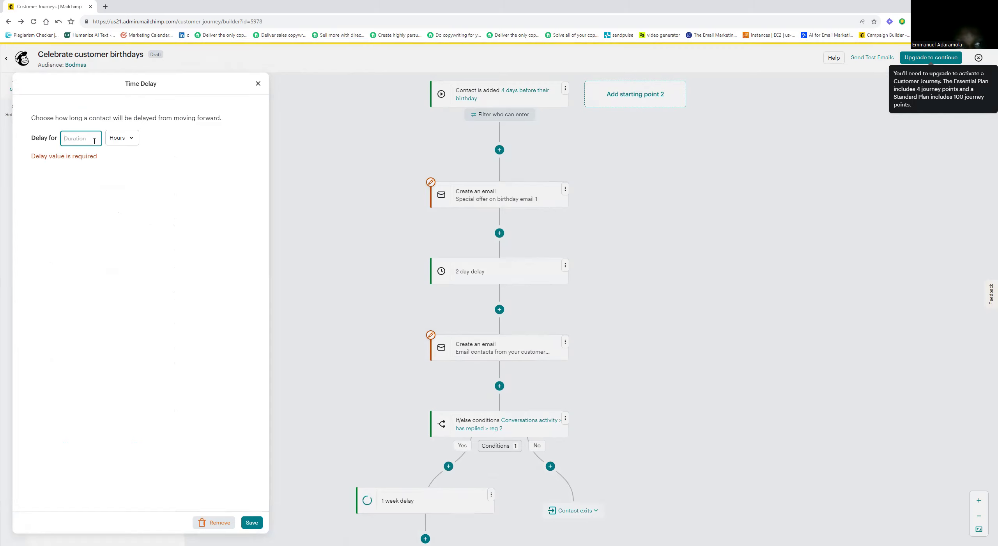
text(2)
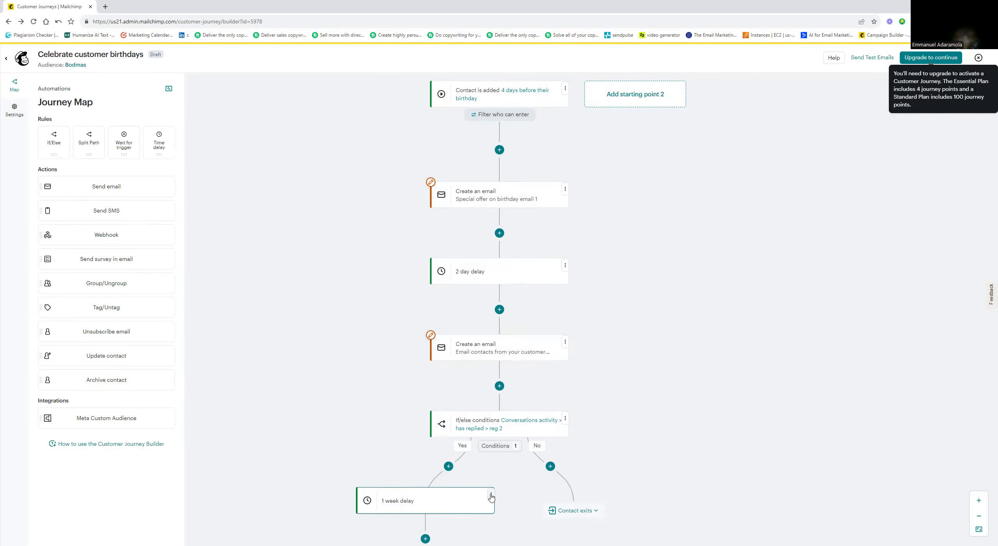
click(108, 191)
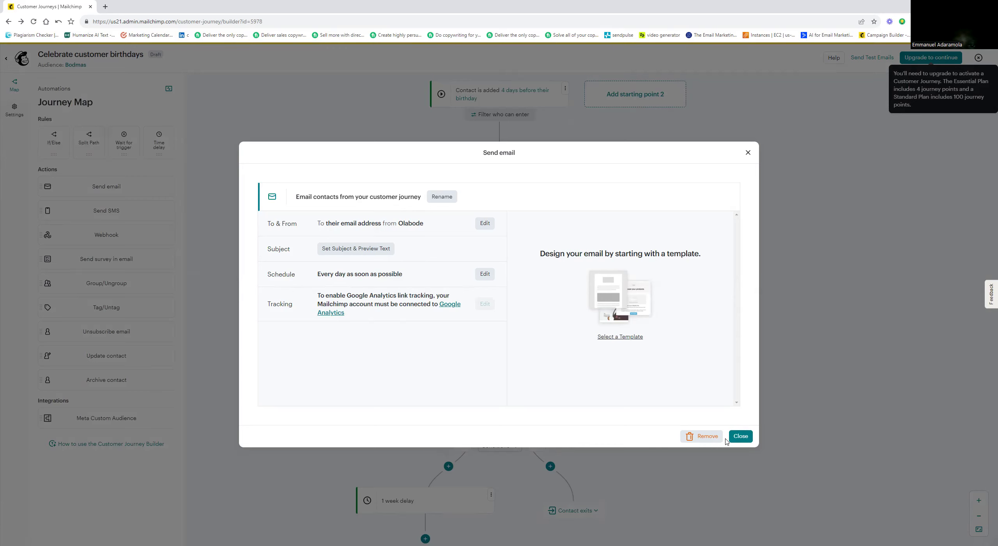
click(741, 436)
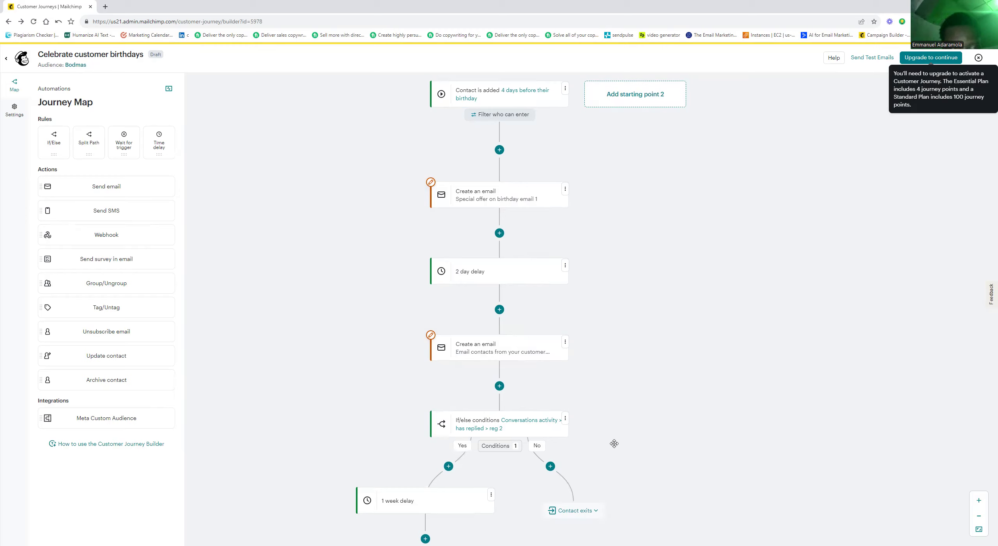
Leave the journey builder and look over the Customer Journeys page's recommended, recent and popular pre-built journeys.
click(979, 58)
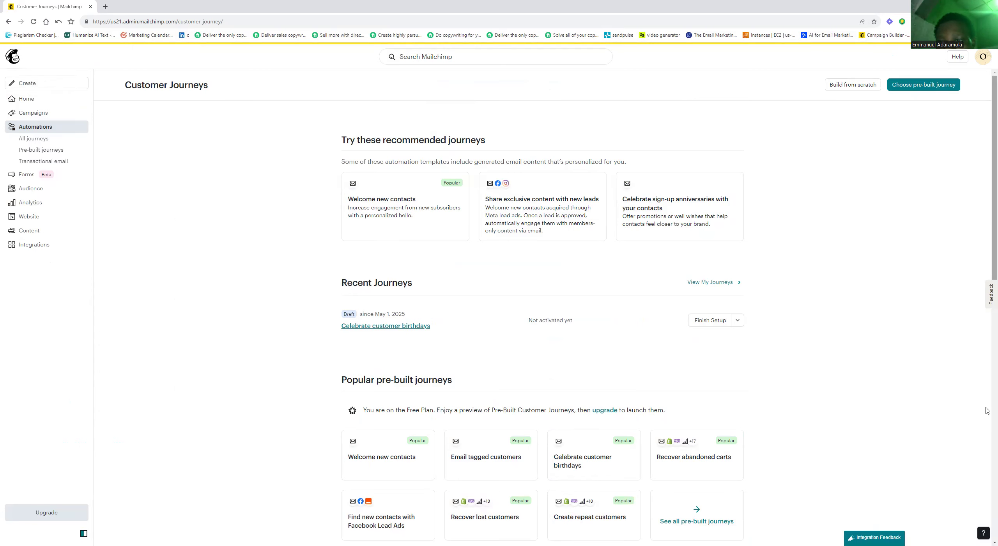
scroll(988, 268, down, 6)
scroll(988, 273, up, 3)
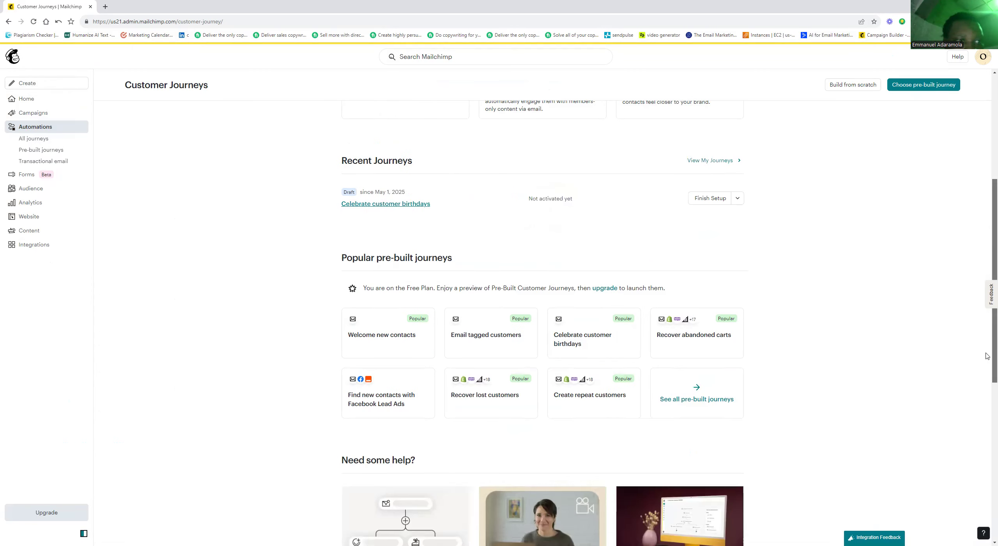
scroll(987, 388, down, 4)
scroll(988, 273, up, 10)
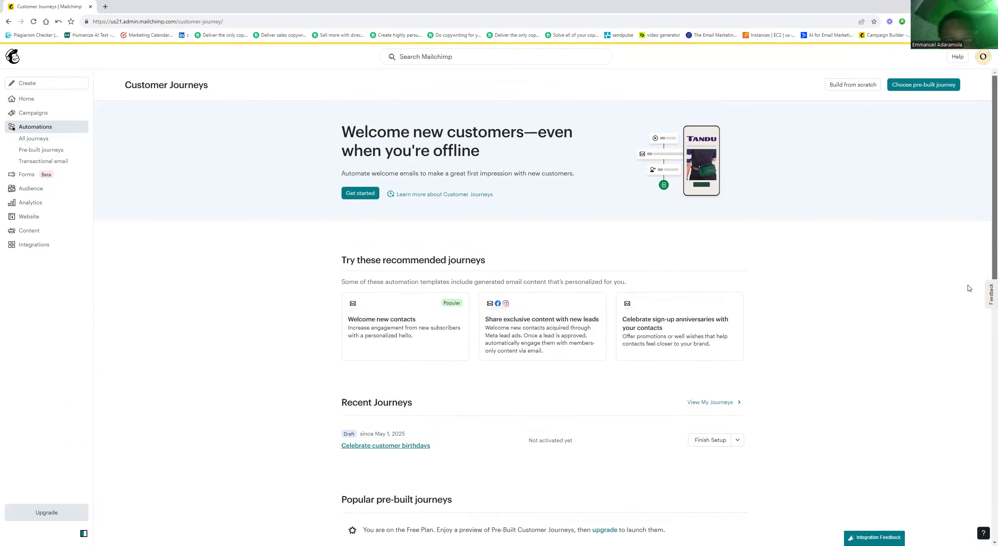
scroll(308, 235, down, 7)
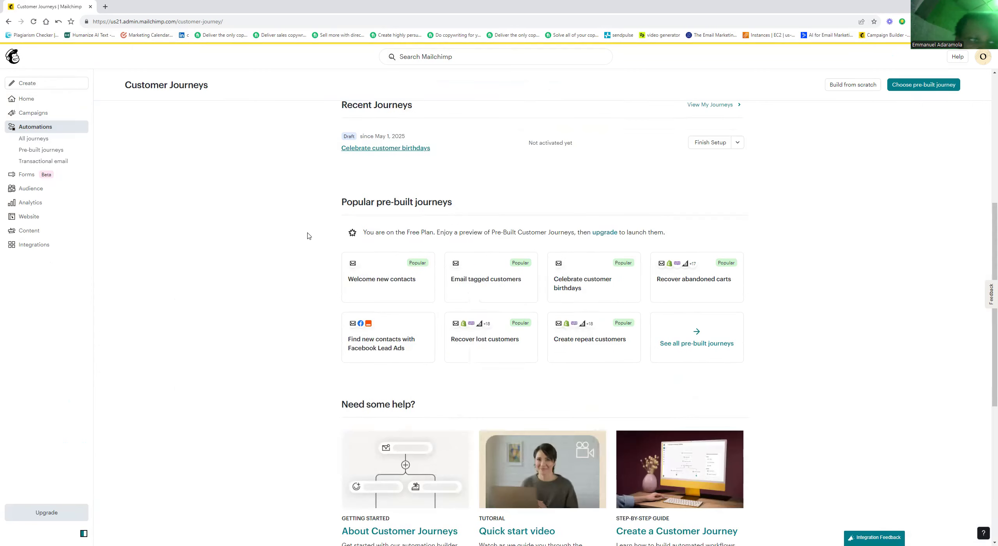
Reopen the "Celebrate customer birthdays" journey from the campaigns list and add another Send email action after the 1-week delay.
click(34, 114)
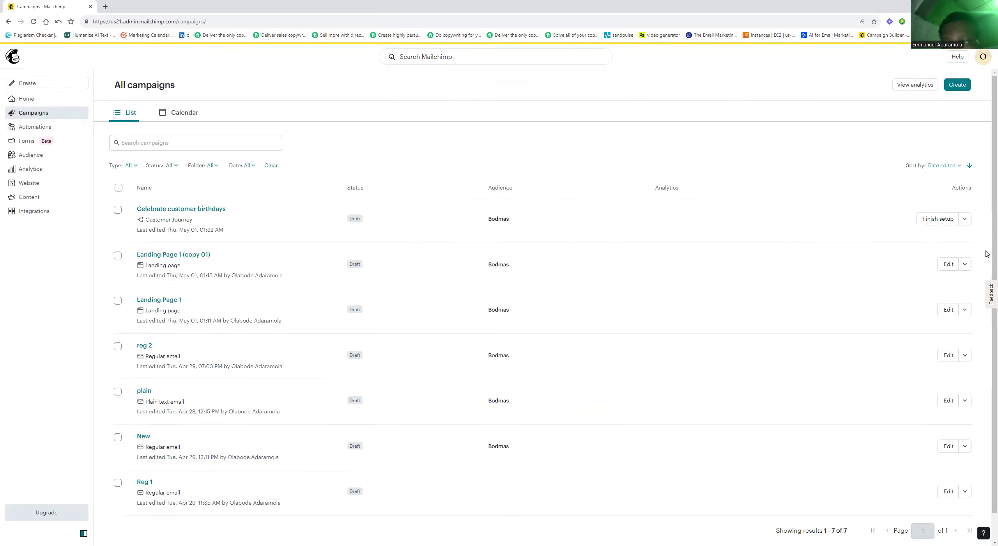
click(965, 218)
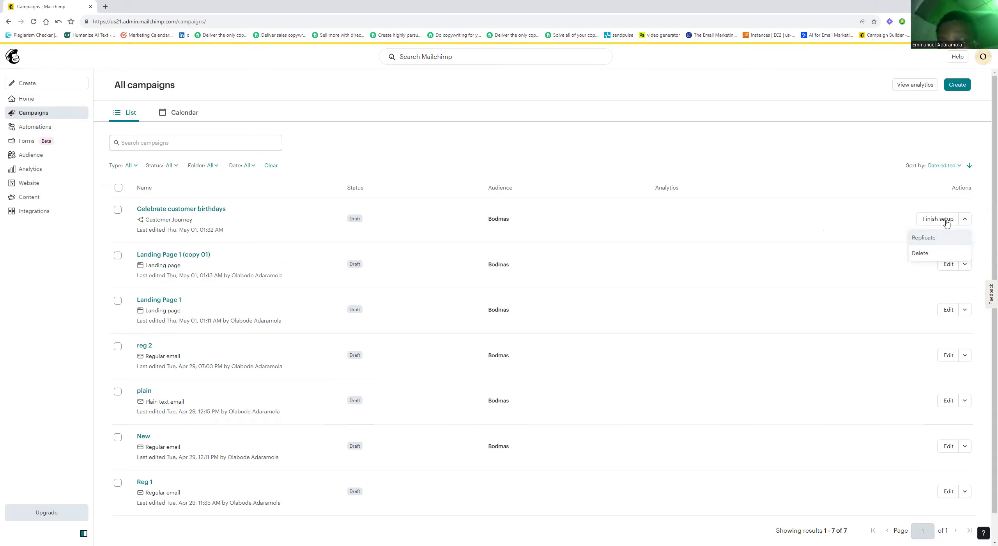
click(946, 220)
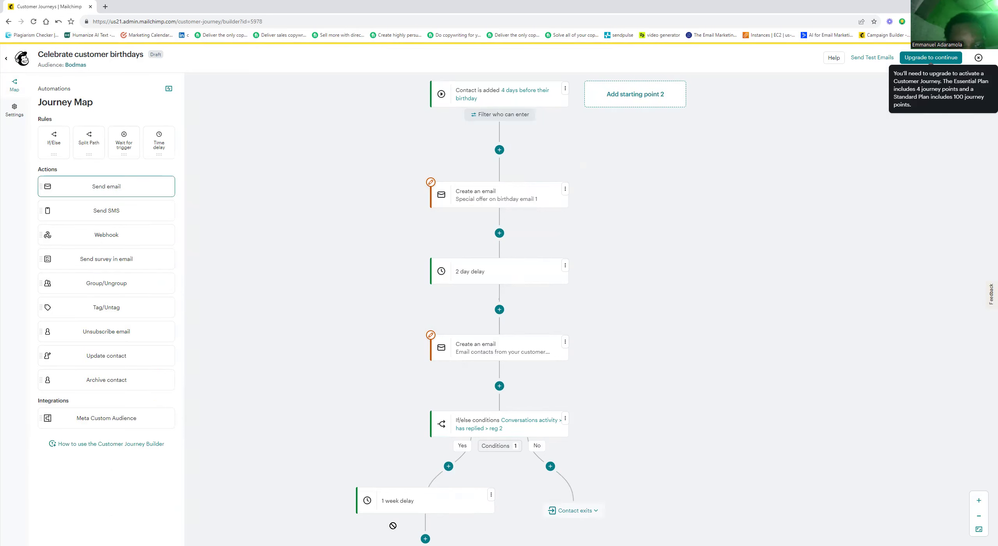
click(503, 348)
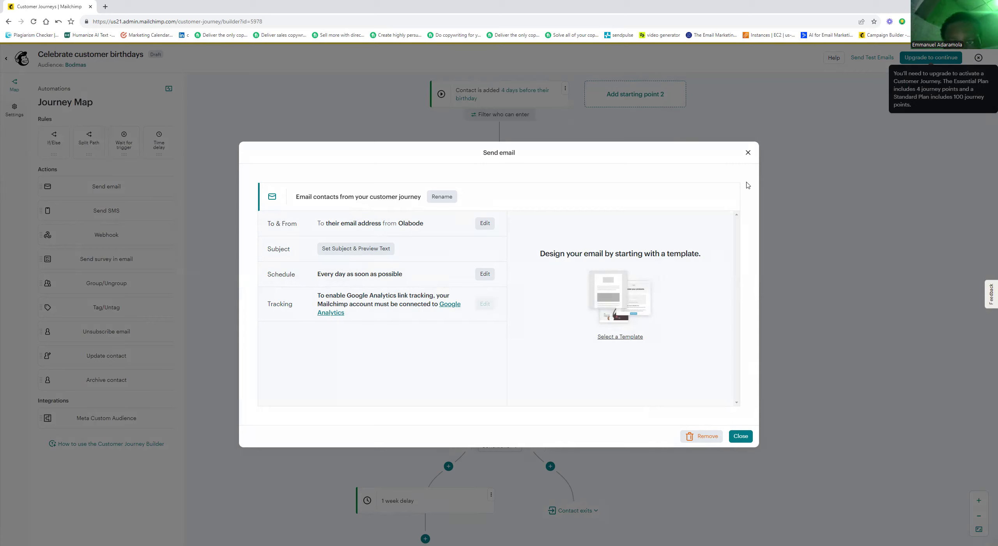
click(748, 152)
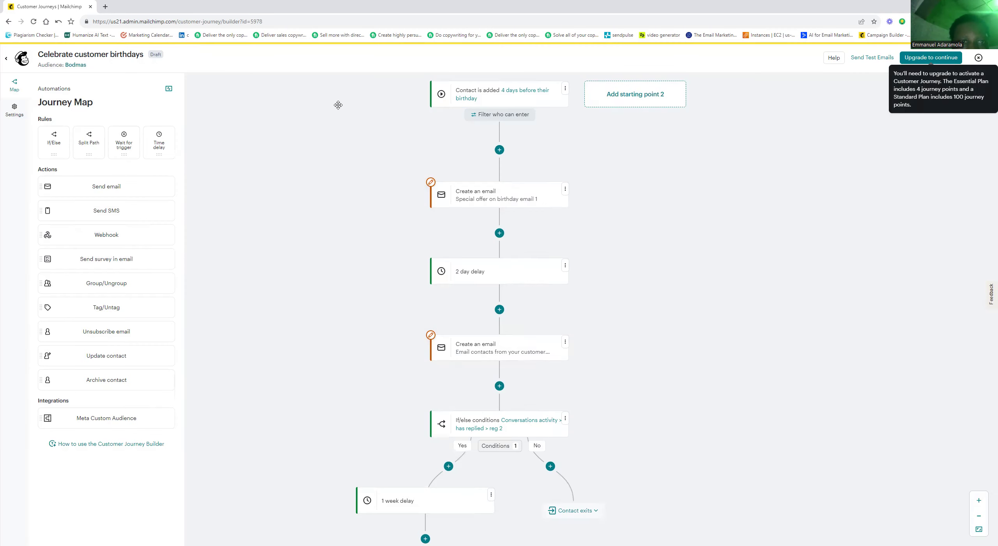
Leave the journey and open the "reg 2" campaign's email design for editing.
click(5, 64)
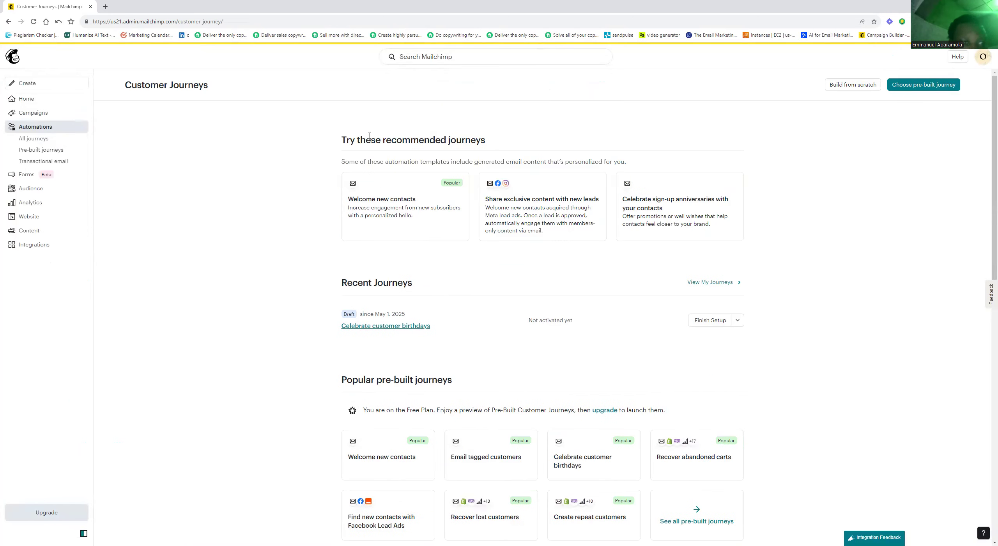
click(15, 115)
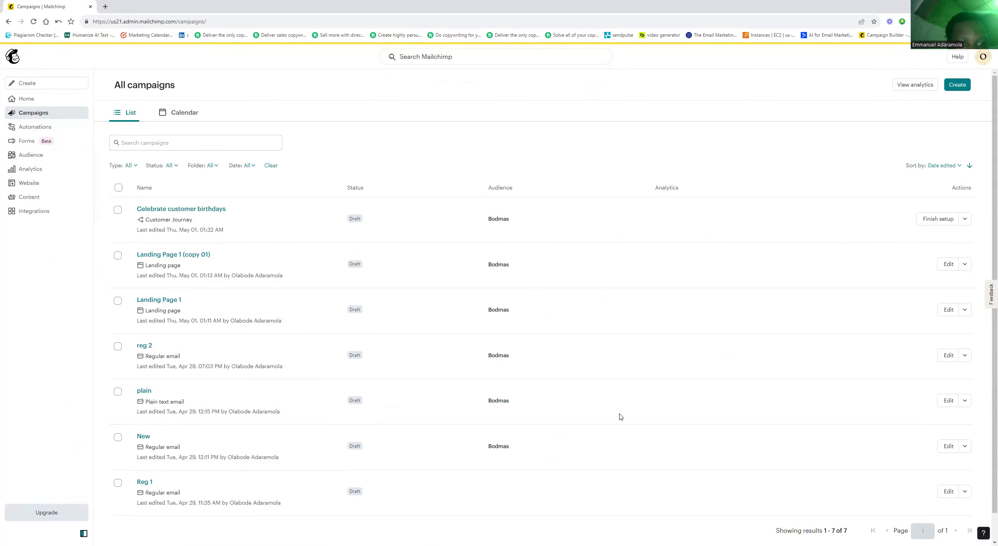
click(949, 356)
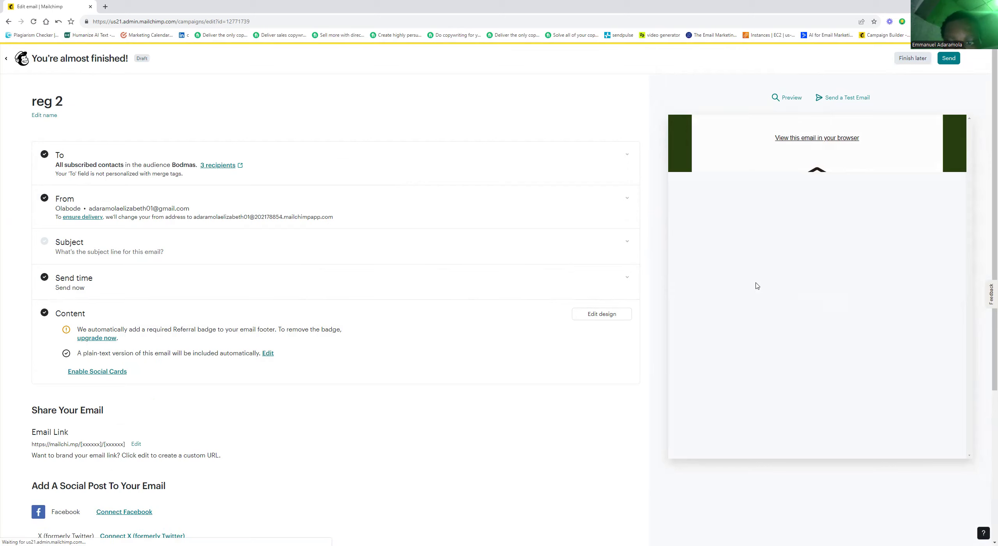
click(835, 278)
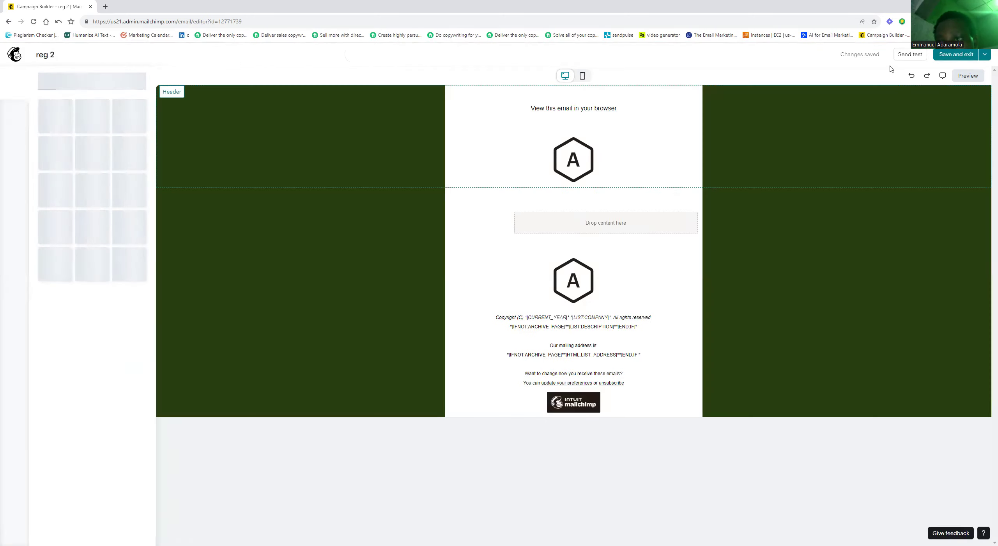
Save the "reg 2" email design as a template named "Reg 2".
click(985, 54)
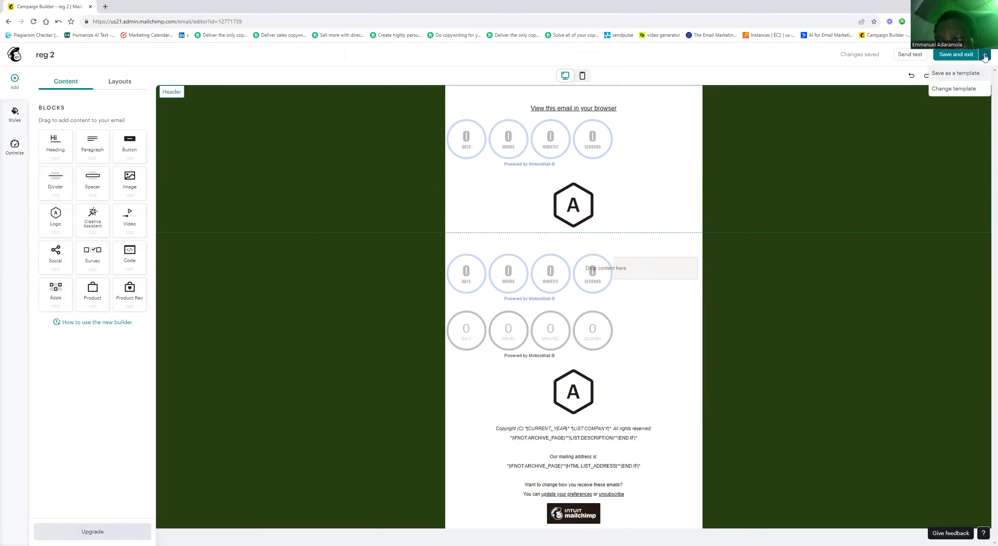
click(962, 73)
click(439, 298)
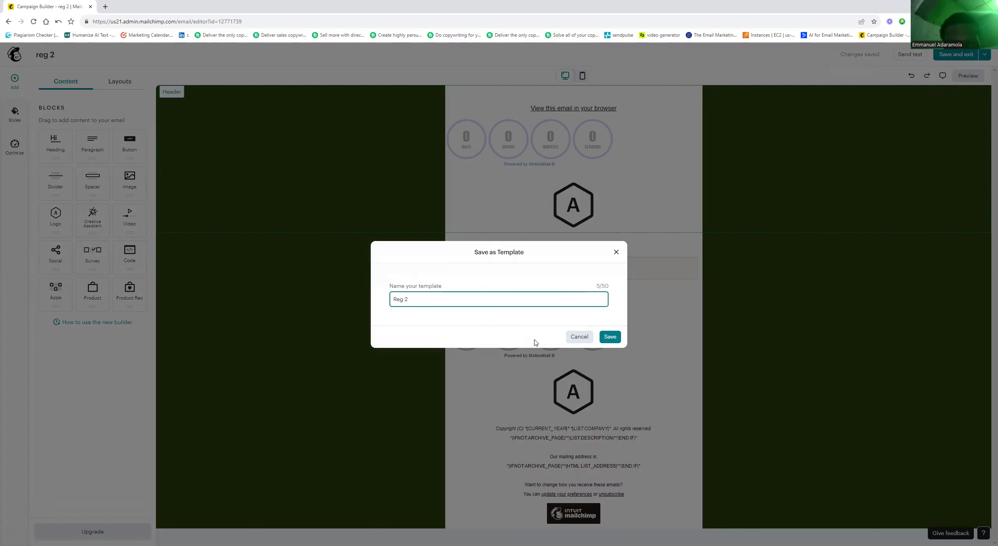
click(604, 340)
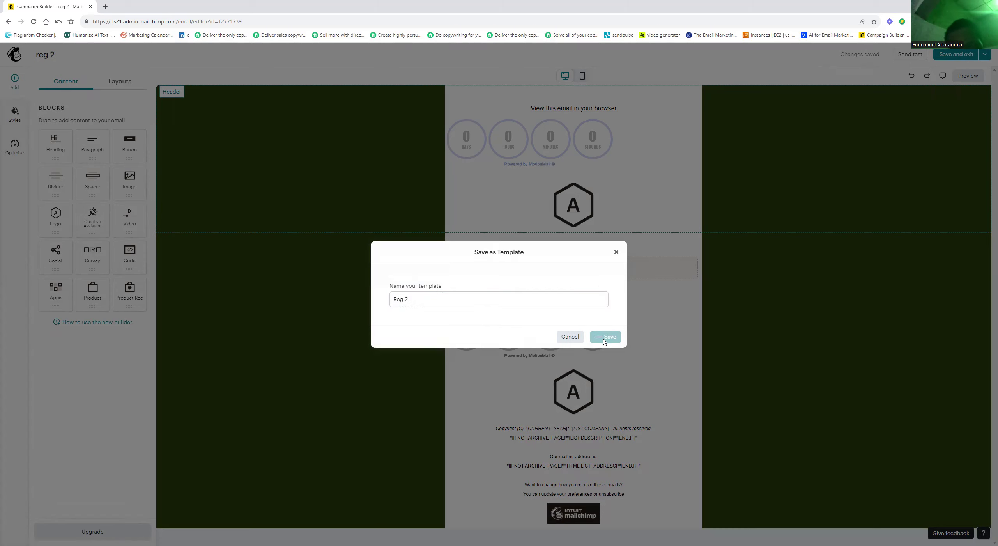
click(604, 339)
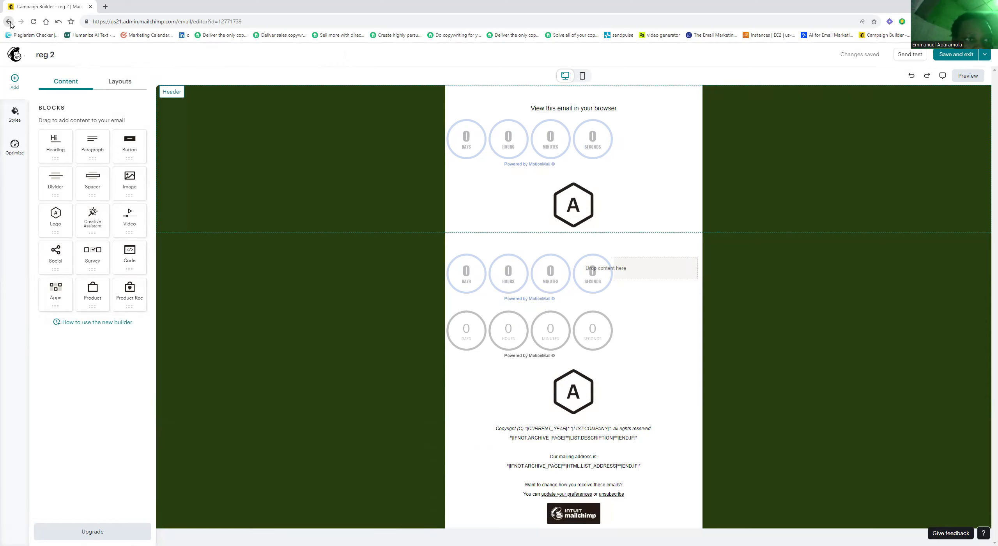
Return to the campaigns list and resume setup of the "Celebrate customer birthdays" journey.
click(9, 22)
click(9, 22)
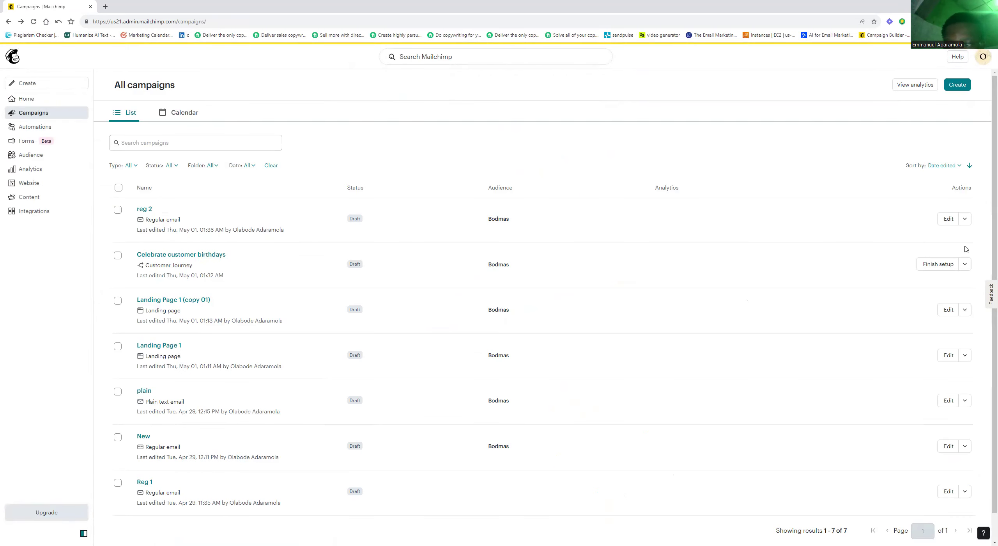
click(965, 264)
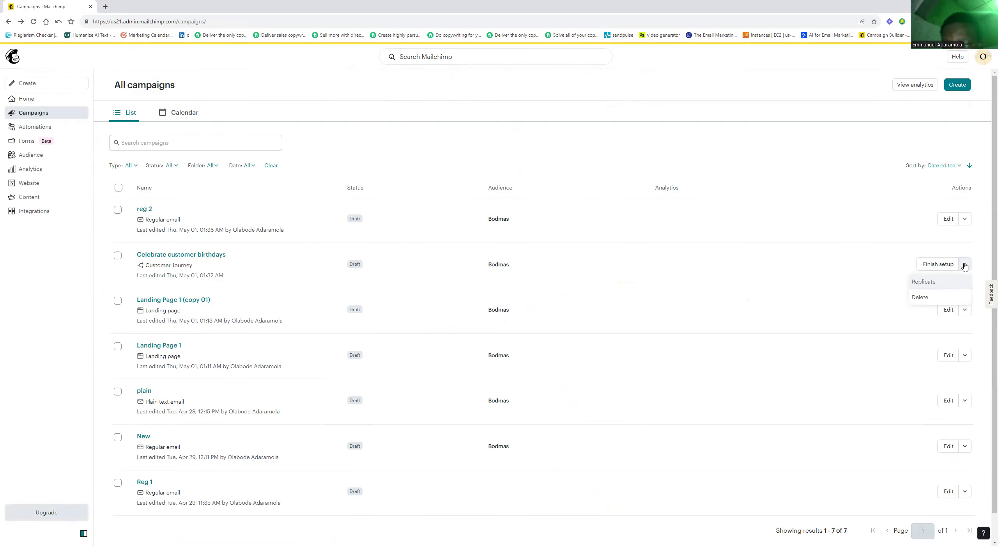
click(936, 265)
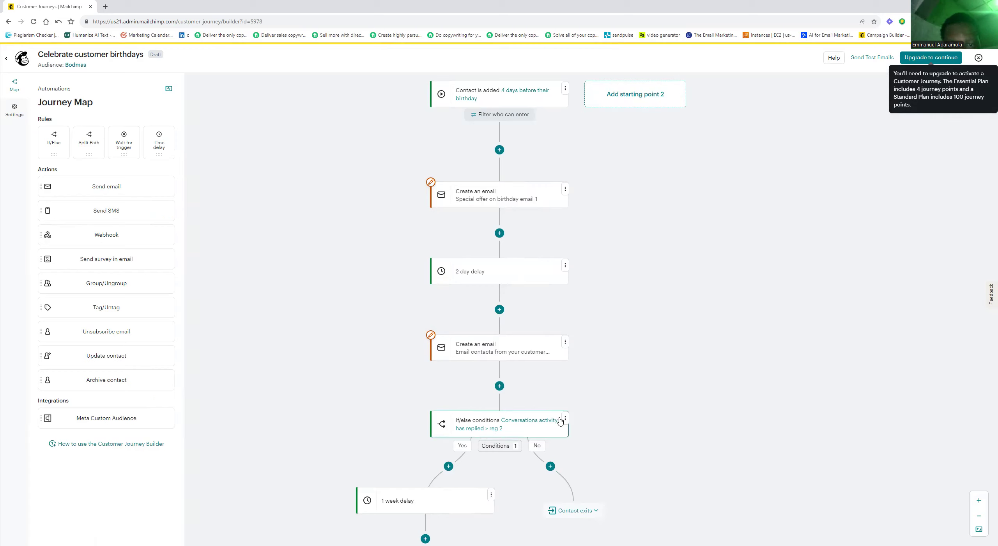
Apply the saved "Reg 2" template to the email before the If/Else rule, then save it and return to the journey.
click(564, 344)
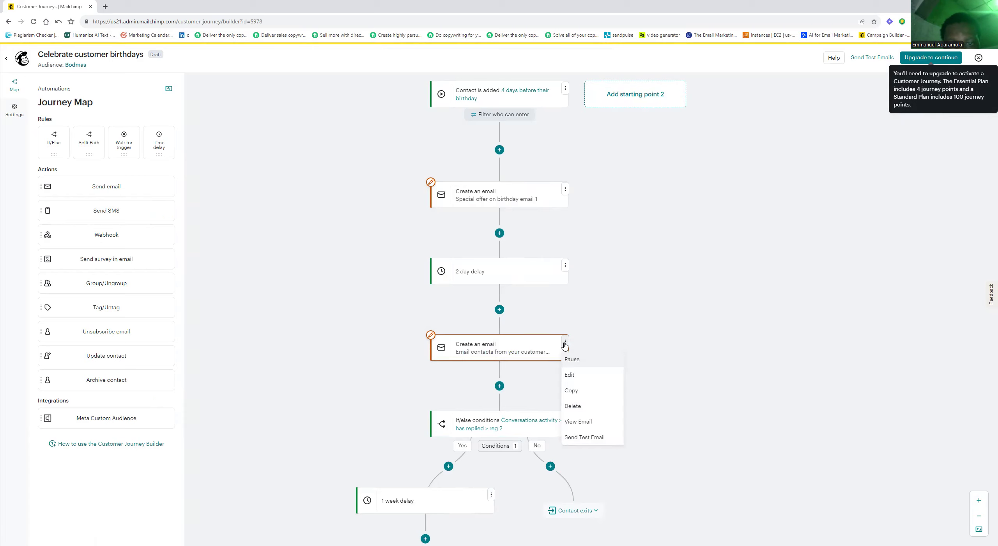
click(582, 375)
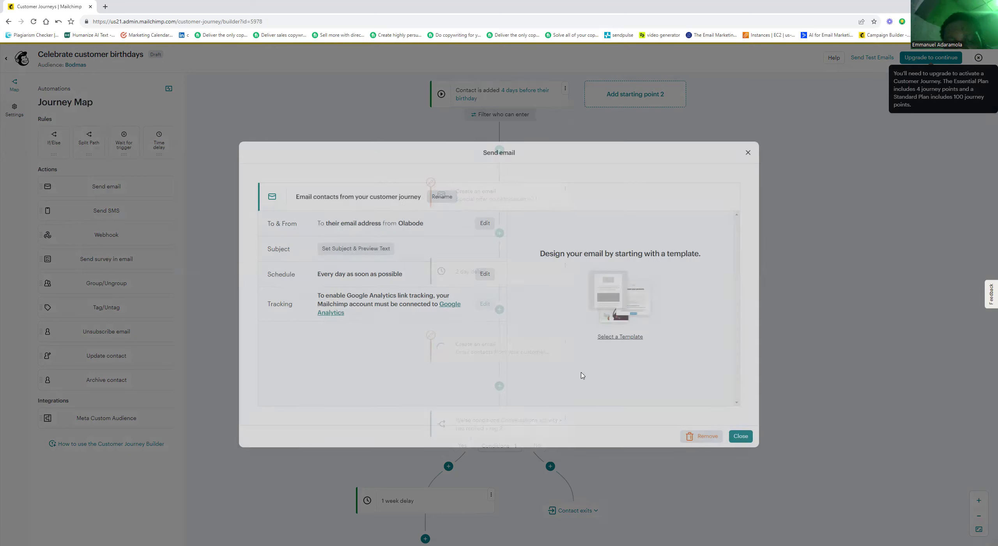
click(607, 338)
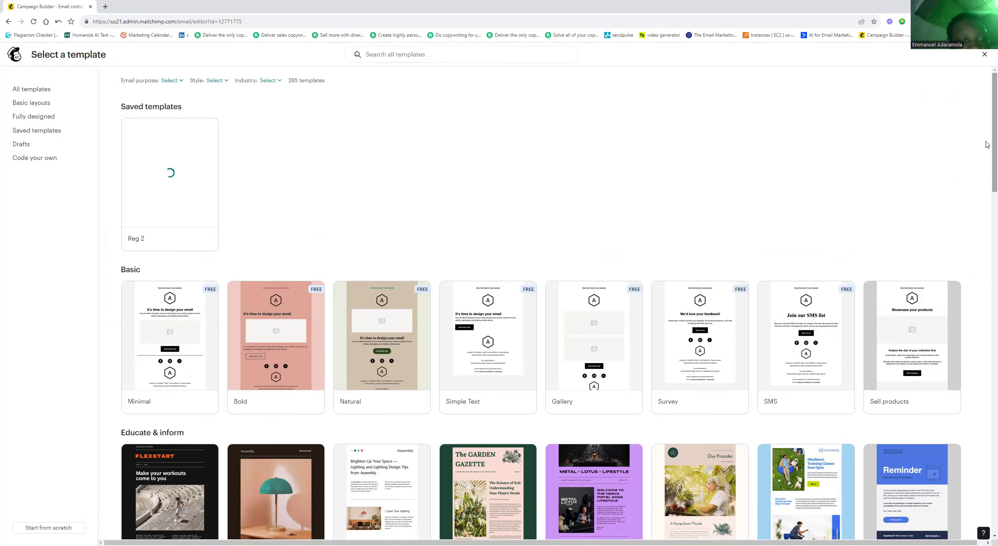
mouse_move(169, 166)
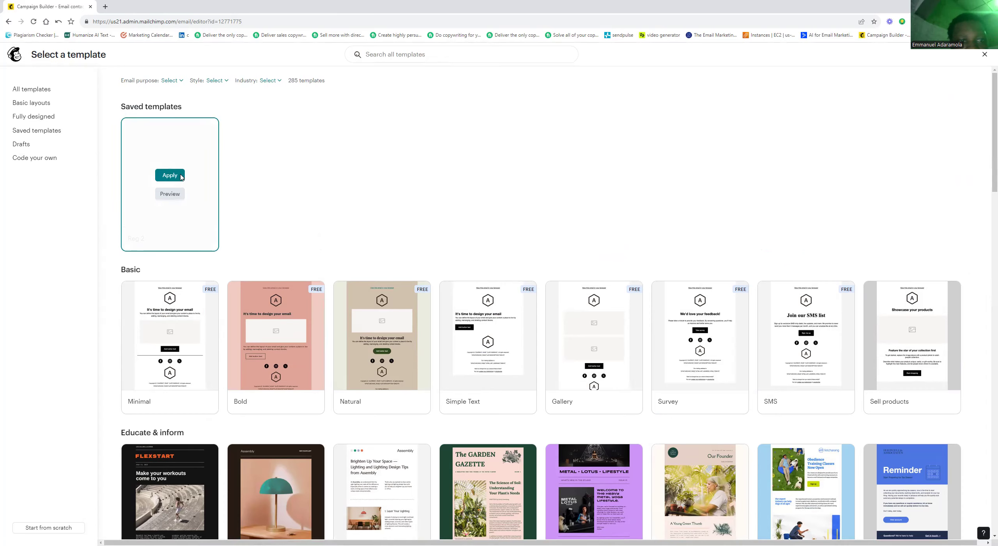
click(171, 177)
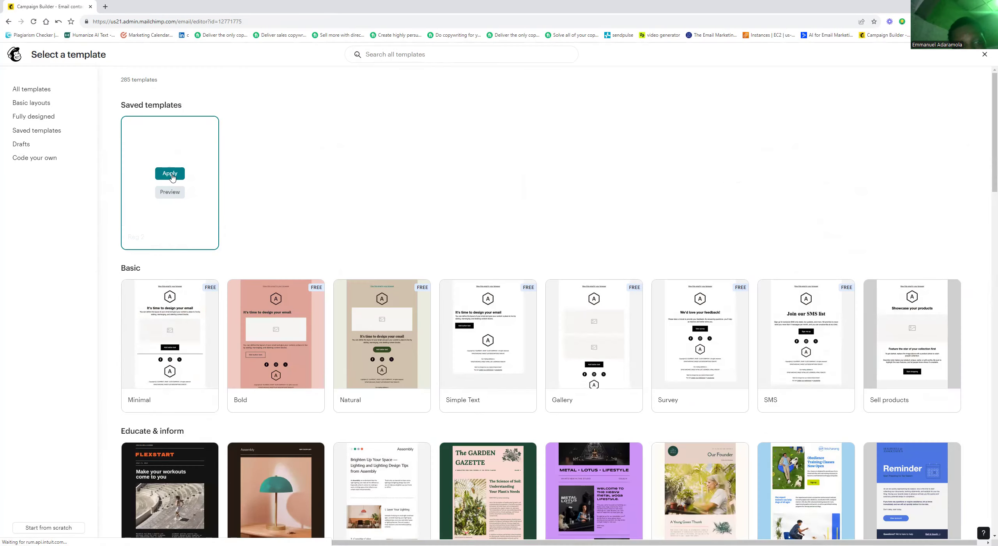
click(172, 174)
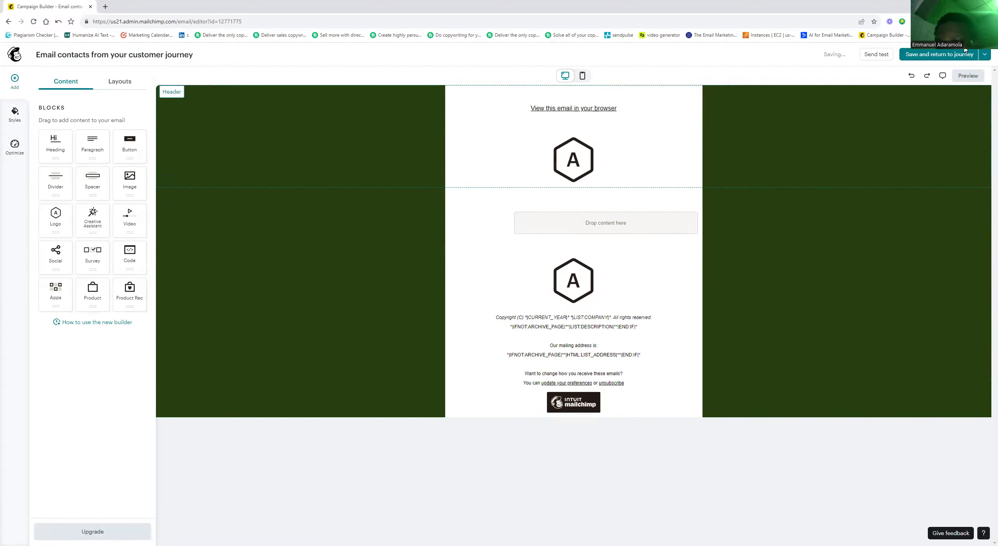
click(953, 58)
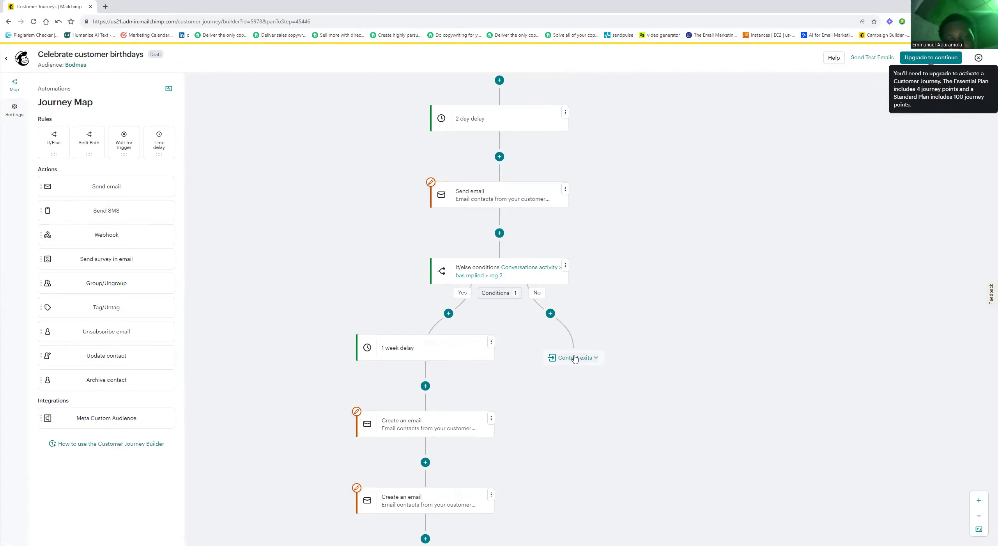
Review the settings of the email before the If/Else rule, including its To & From details, without changing anything.
click(563, 190)
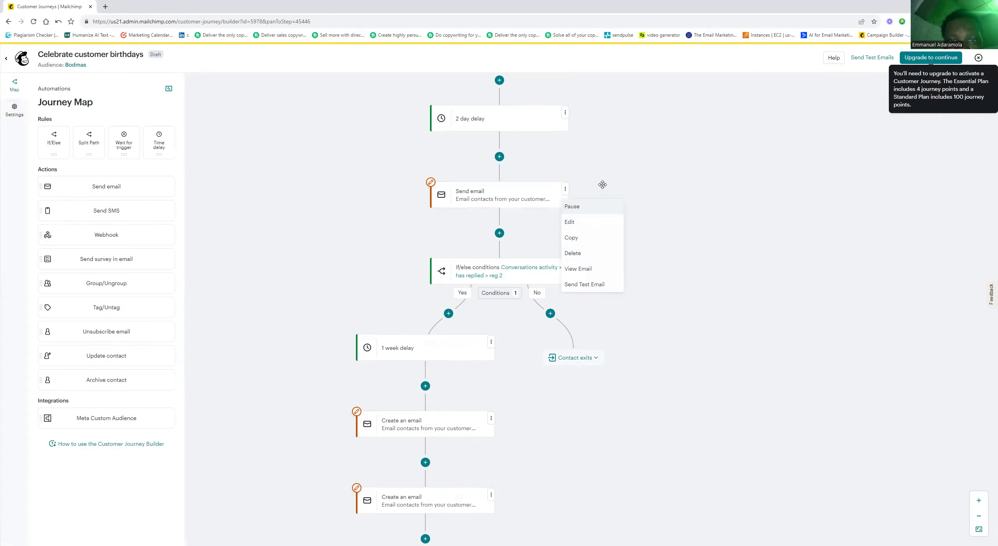
click(535, 196)
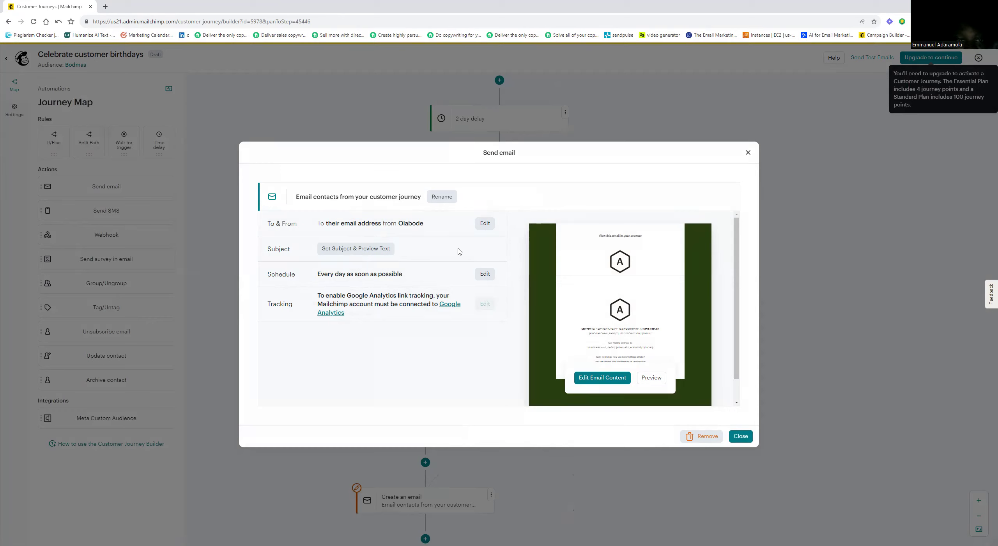
click(486, 224)
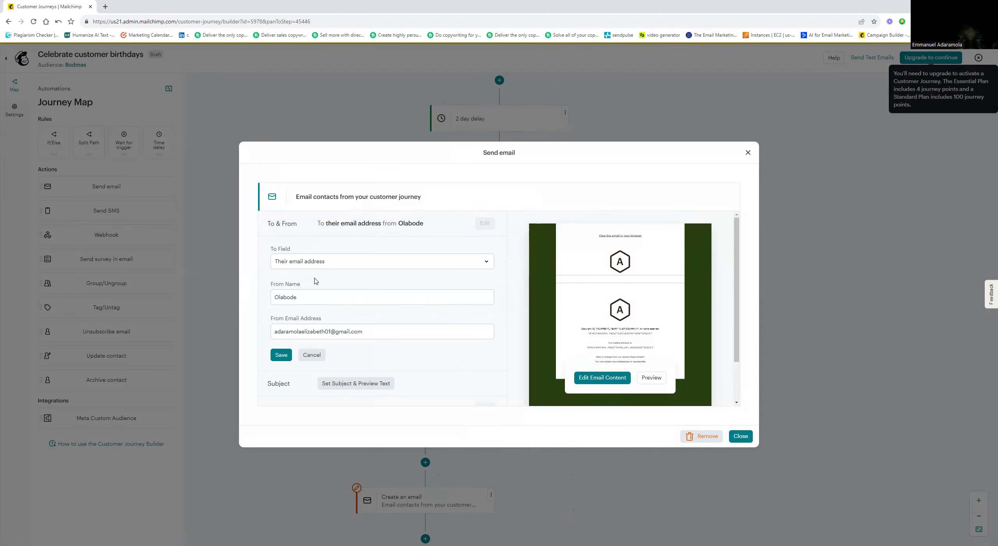
click(311, 355)
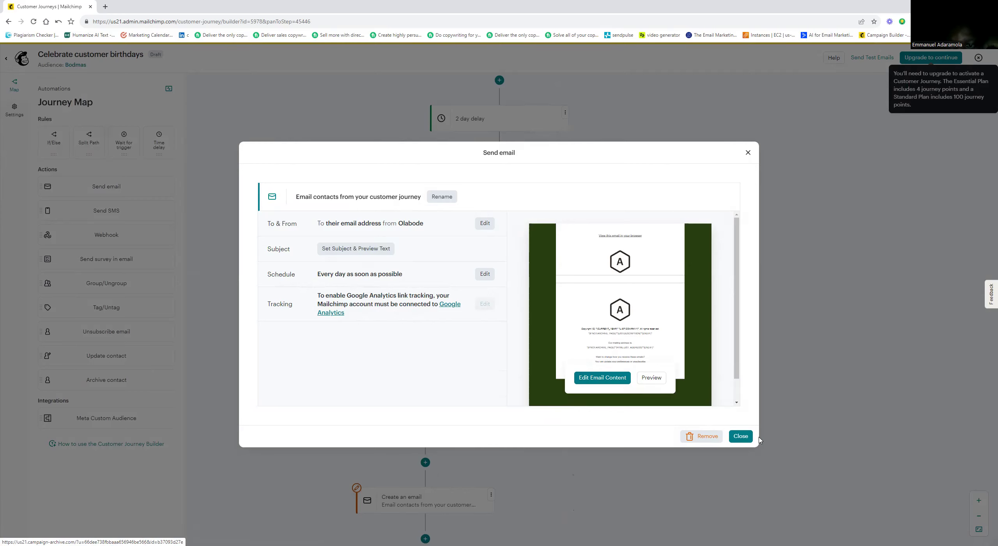
click(741, 436)
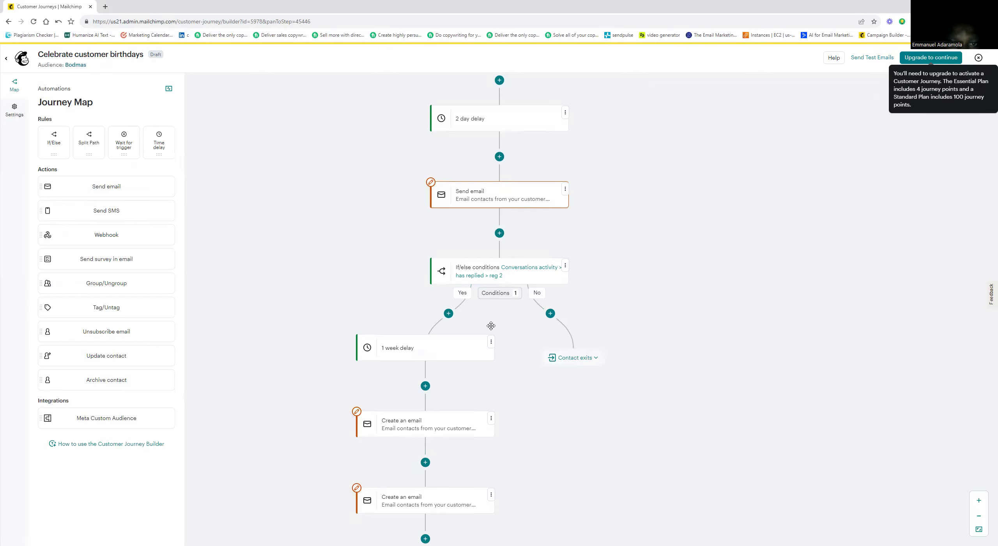
mouse_move(465, 230)
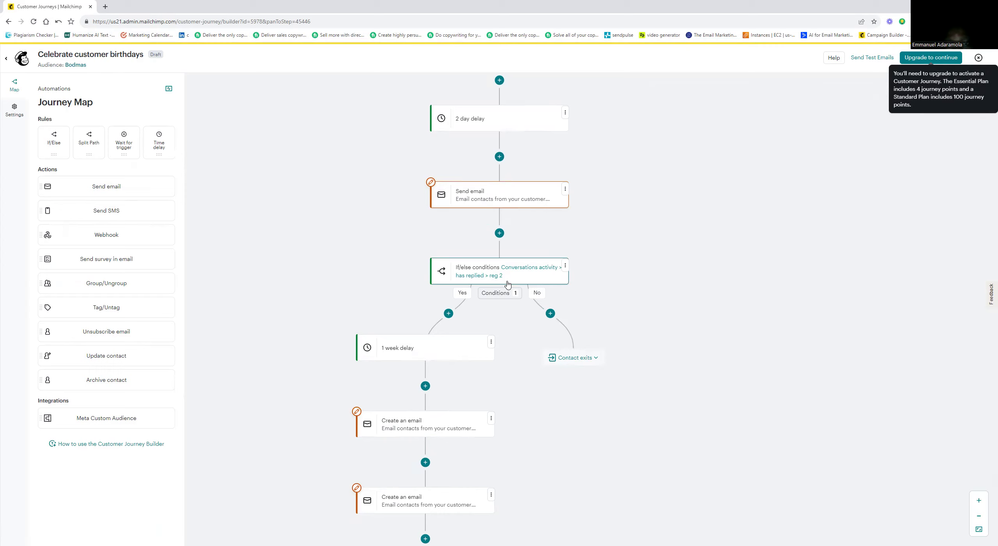
mouse_move(493, 236)
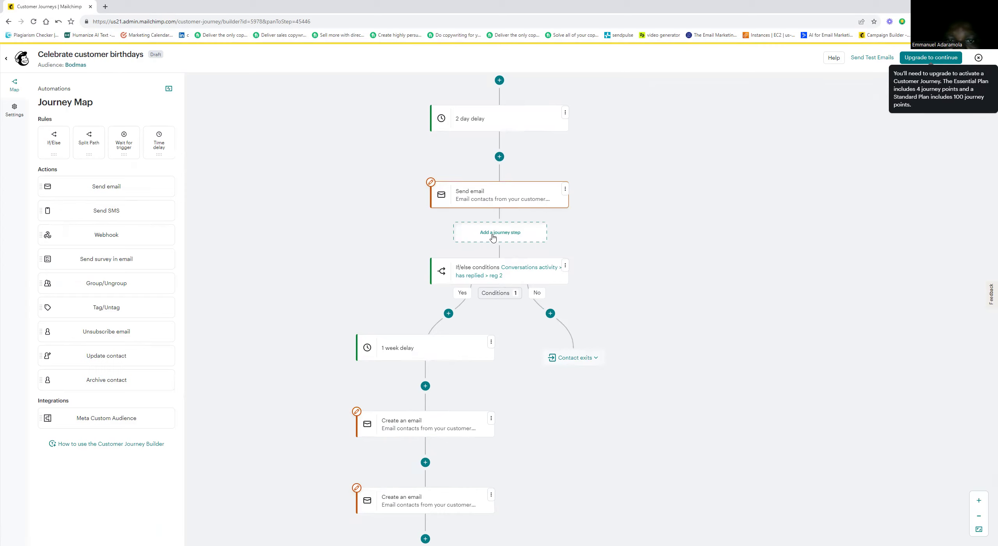
click(494, 235)
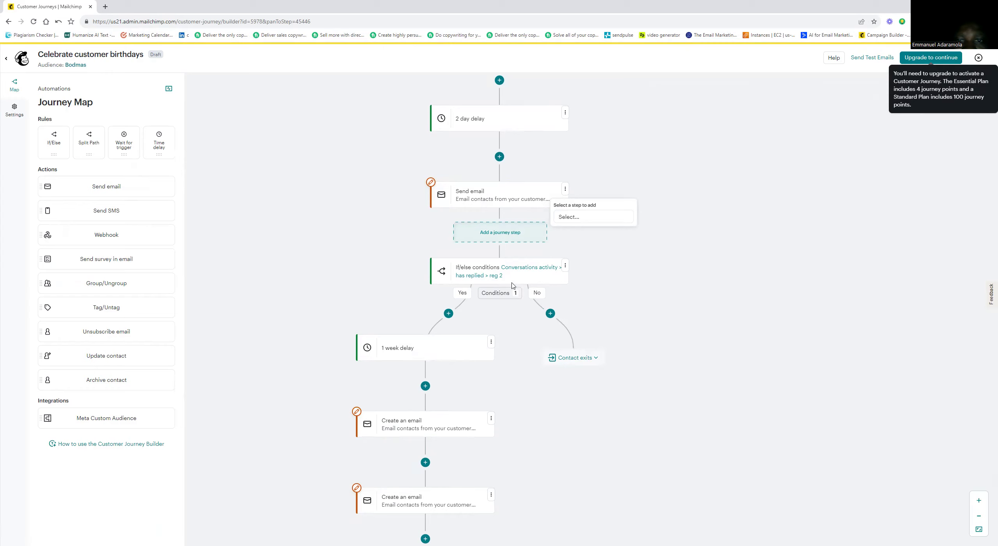
click(397, 262)
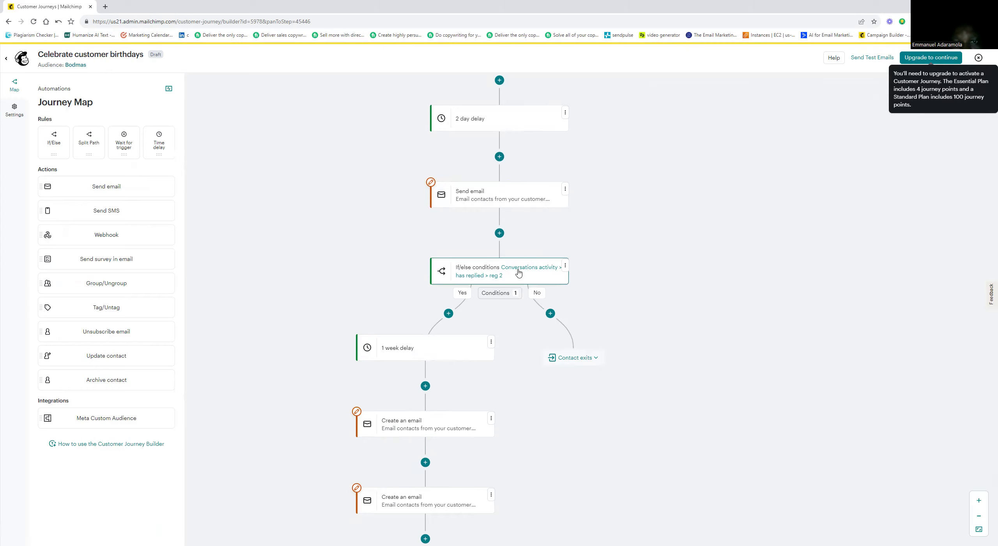
Change the If/Else condition to Email interaction, opened, "reg 2" and apply the segment.
click(500, 277)
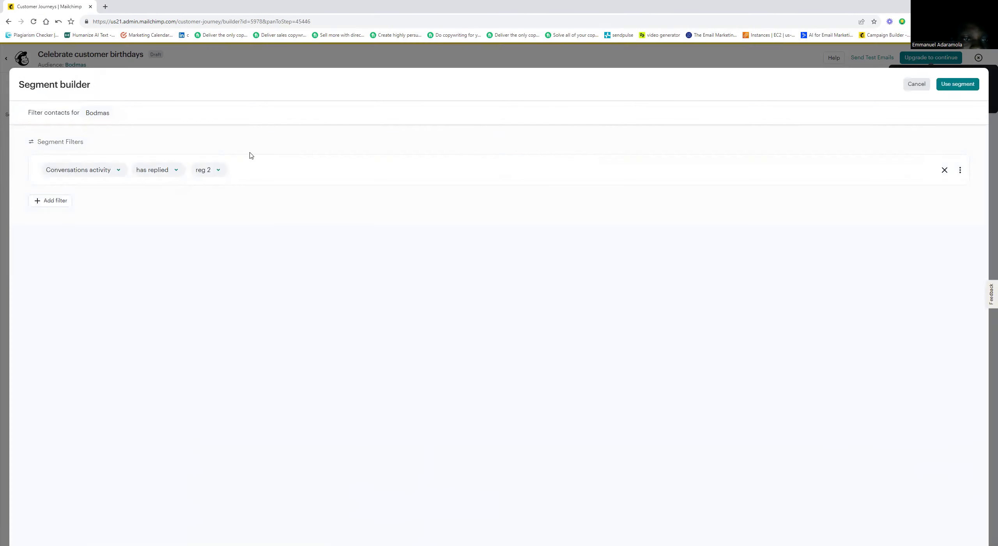
click(203, 170)
click(246, 164)
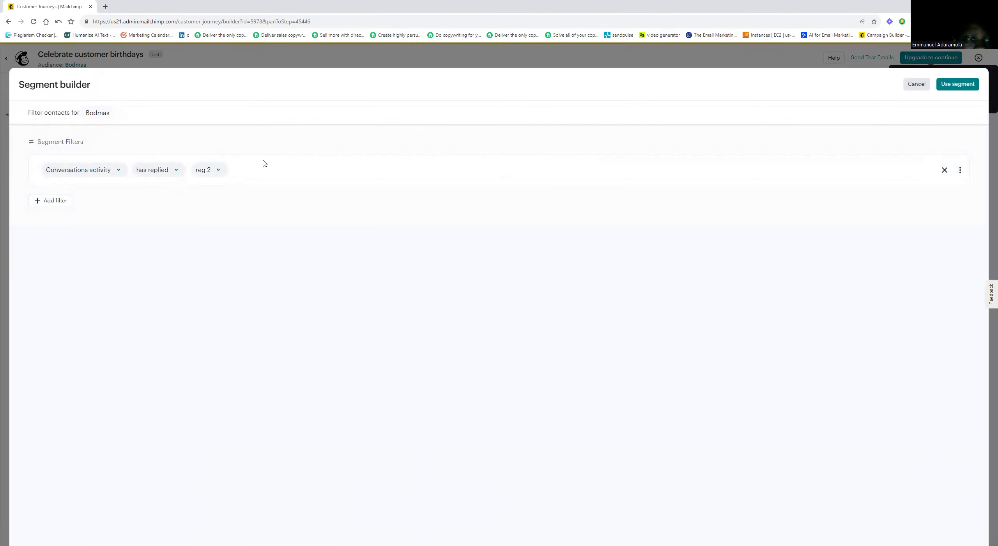
click(76, 174)
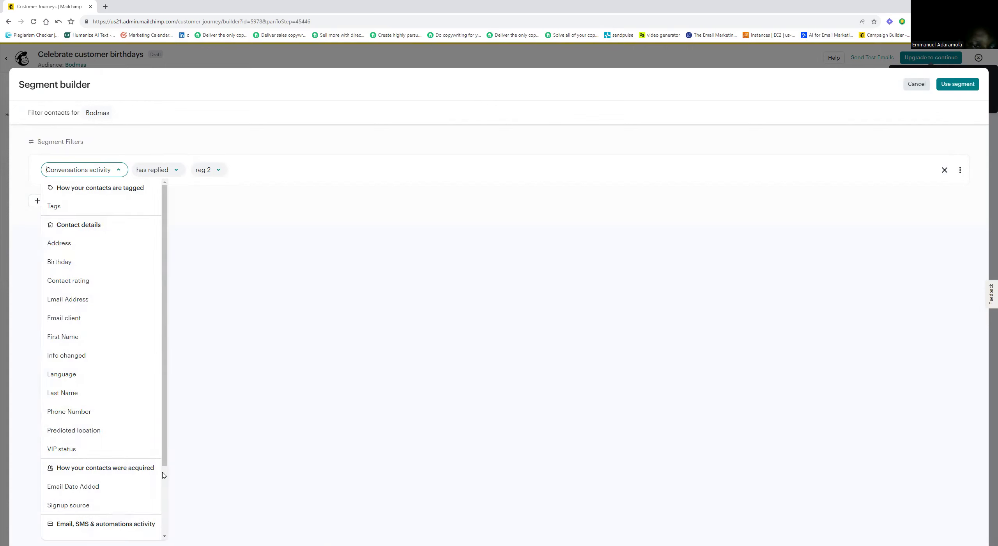
scroll(145, 456, down, 3)
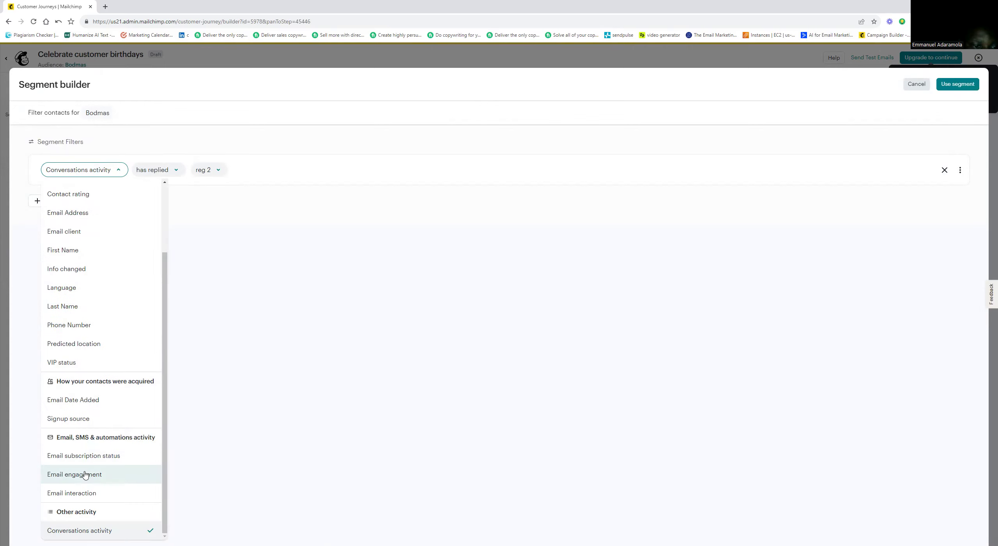
click(79, 492)
click(197, 171)
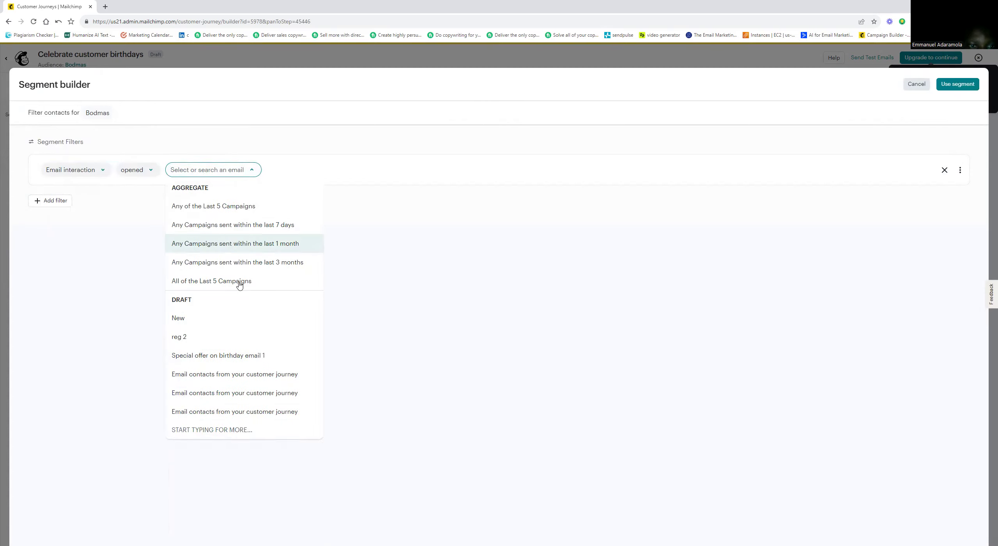
click(196, 336)
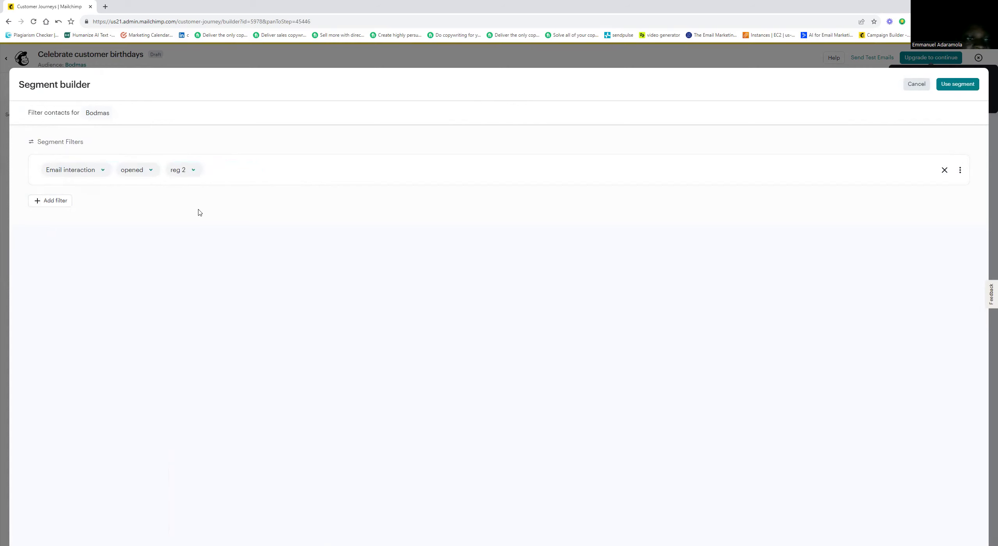
click(960, 83)
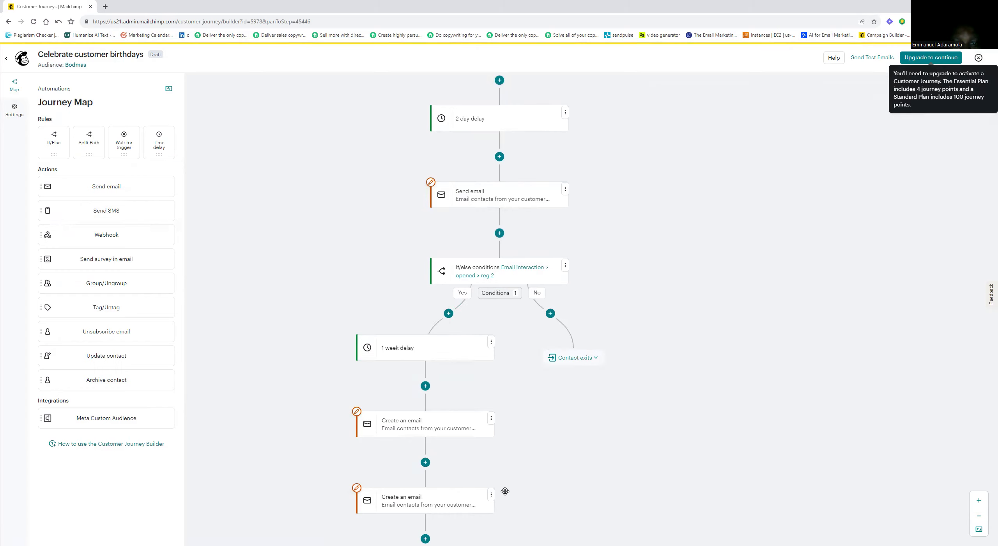
Delete the second of the two unfinished emails following the 1 week delay on the Yes branch.
click(491, 495)
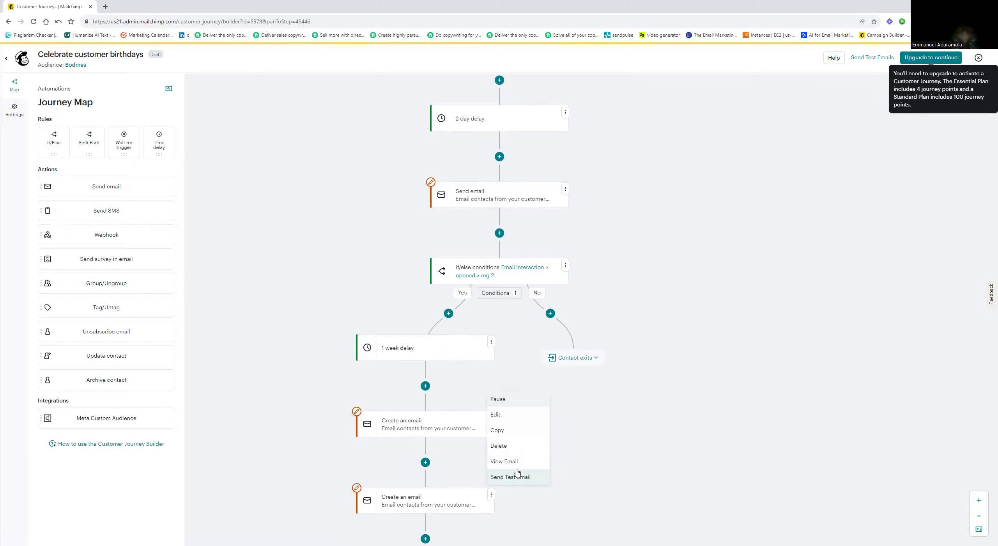
click(499, 446)
click(603, 353)
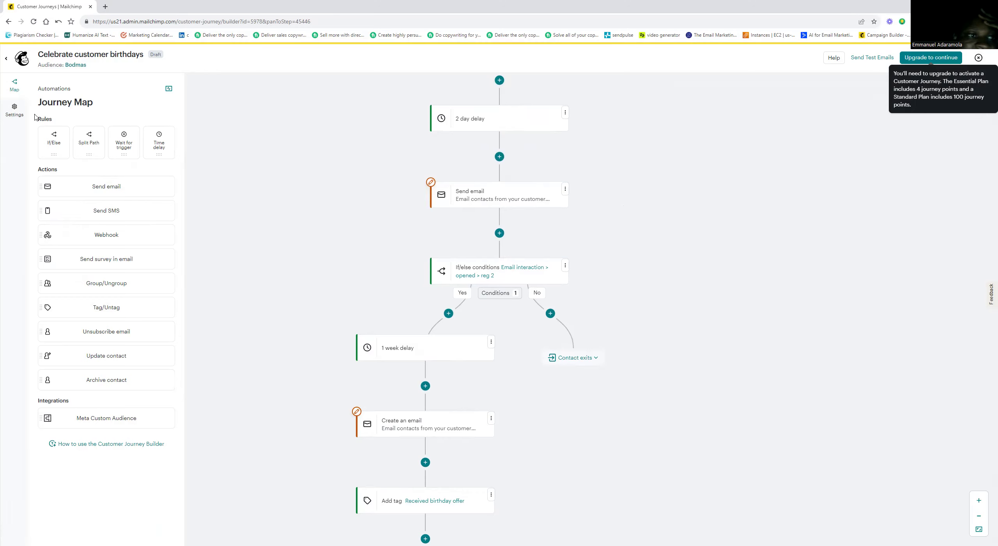
Add a Split Path rule with a 50/50 percentage split between the "Send email" step and the If/Else rule.
click(84, 148)
drag(84, 150, 506, 230)
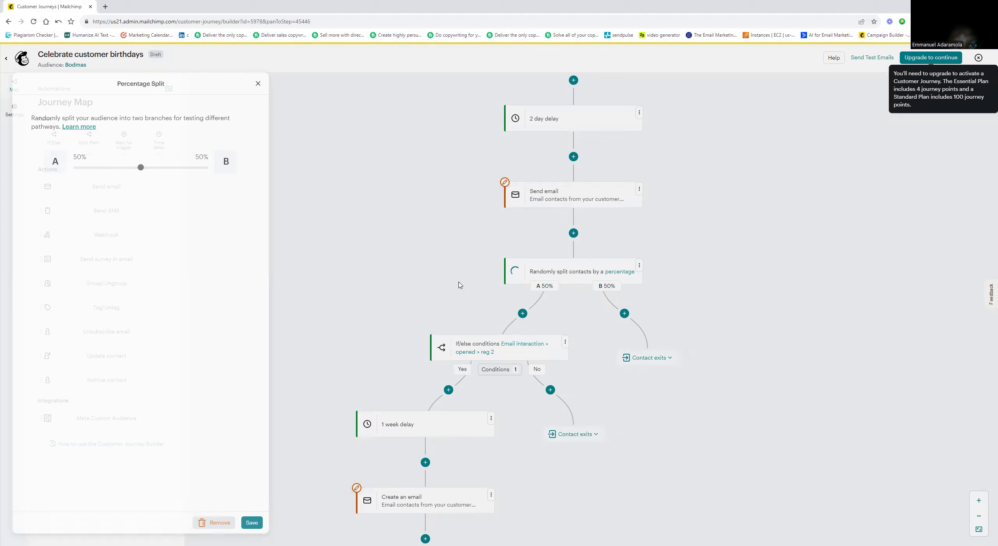
click(257, 85)
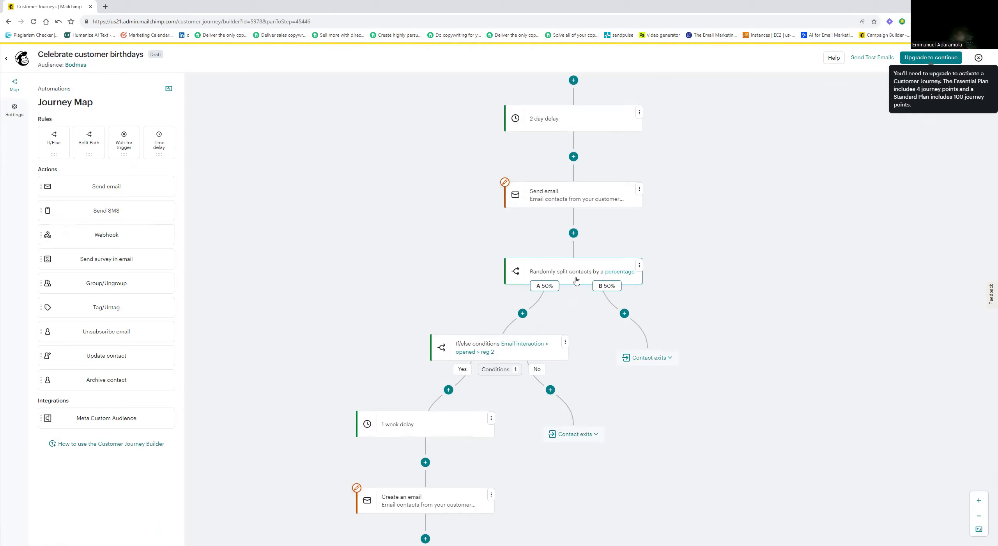
Try a 17% to 83% distribution in the percentage split without saving it, and delete the split from the journey.
click(640, 265)
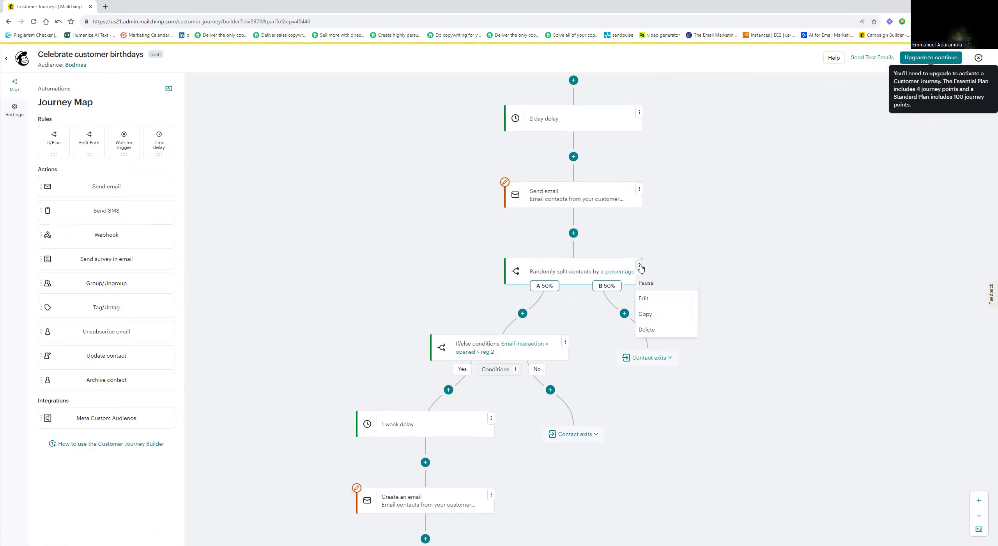
click(696, 261)
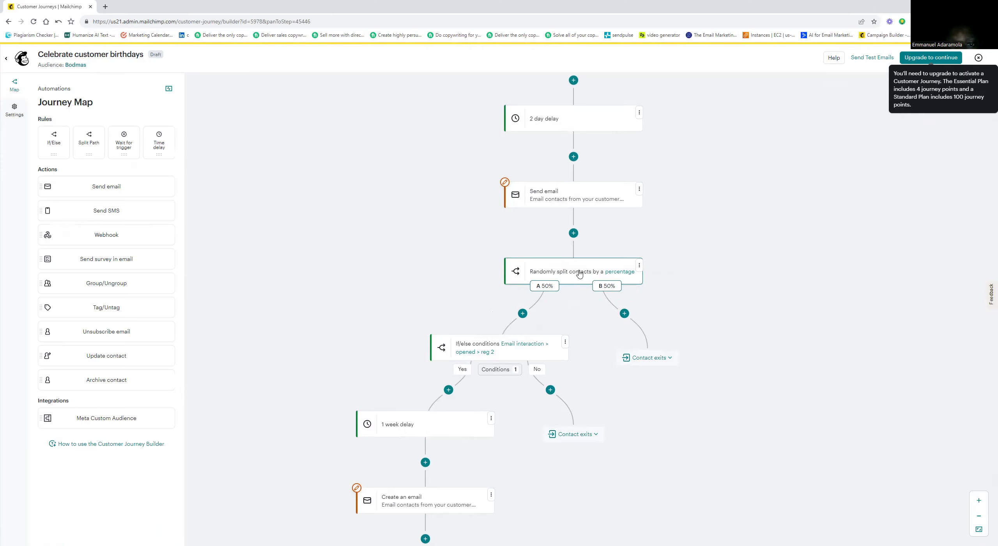
click(596, 273)
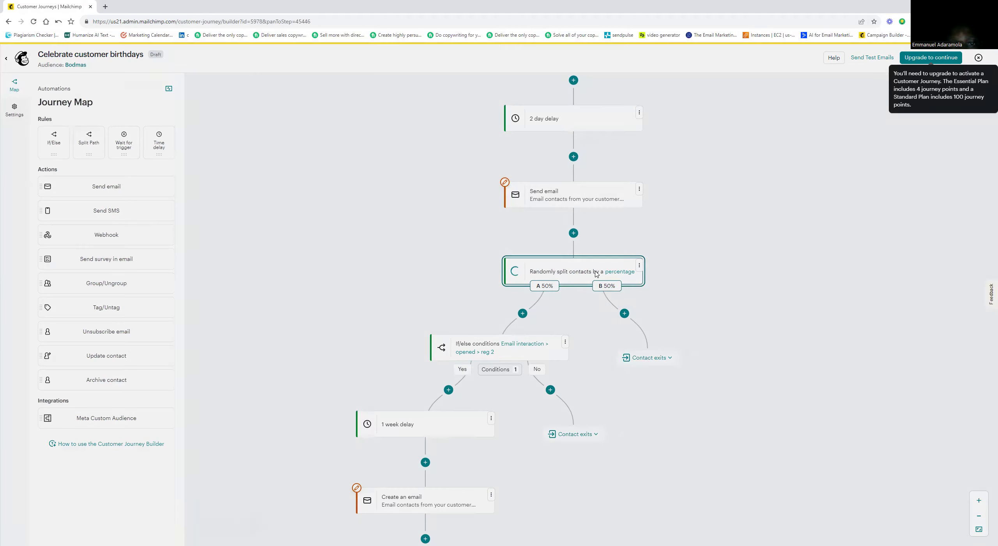
mouse_move(107, 170)
mouse_down()
mouse_move(89, 167)
mouse_move(99, 168)
mouse_up()
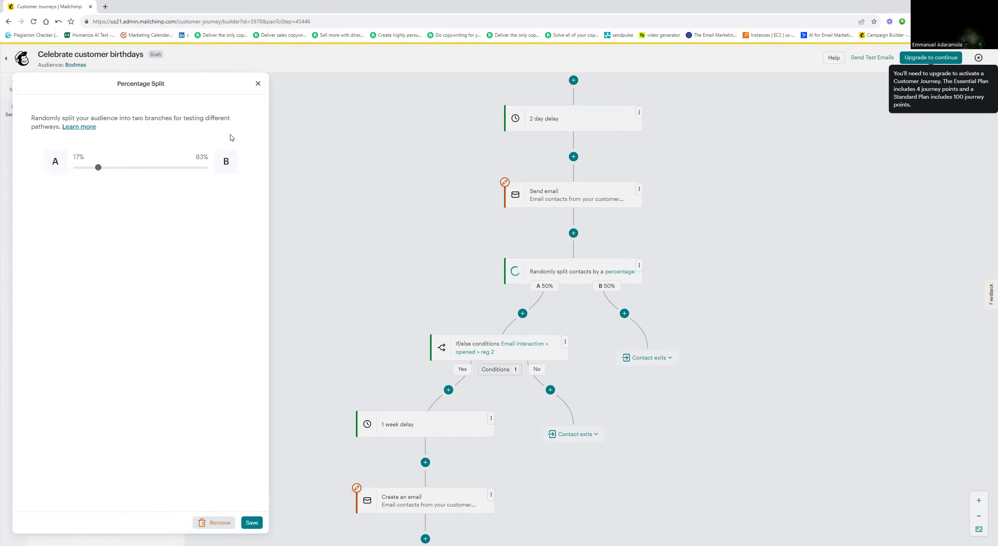
click(257, 84)
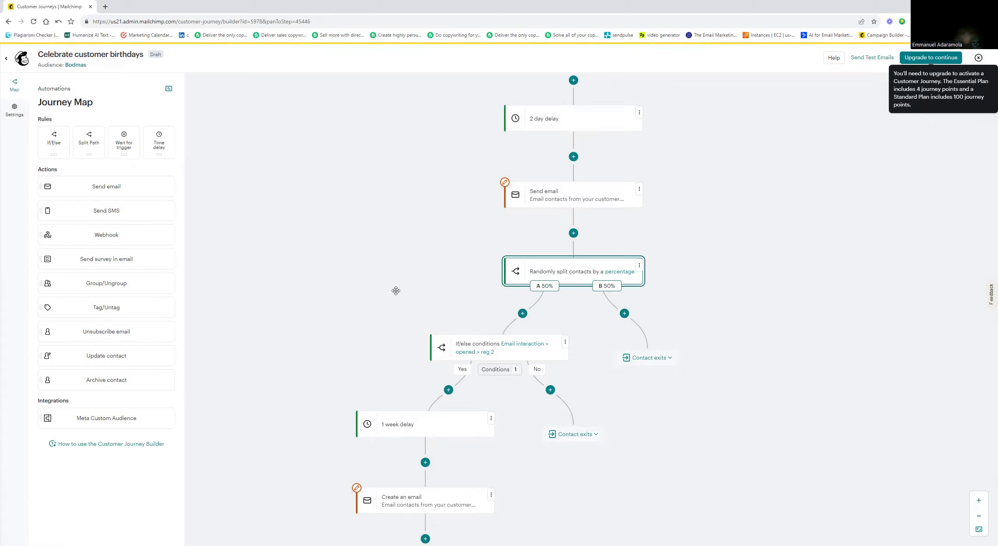
click(640, 266)
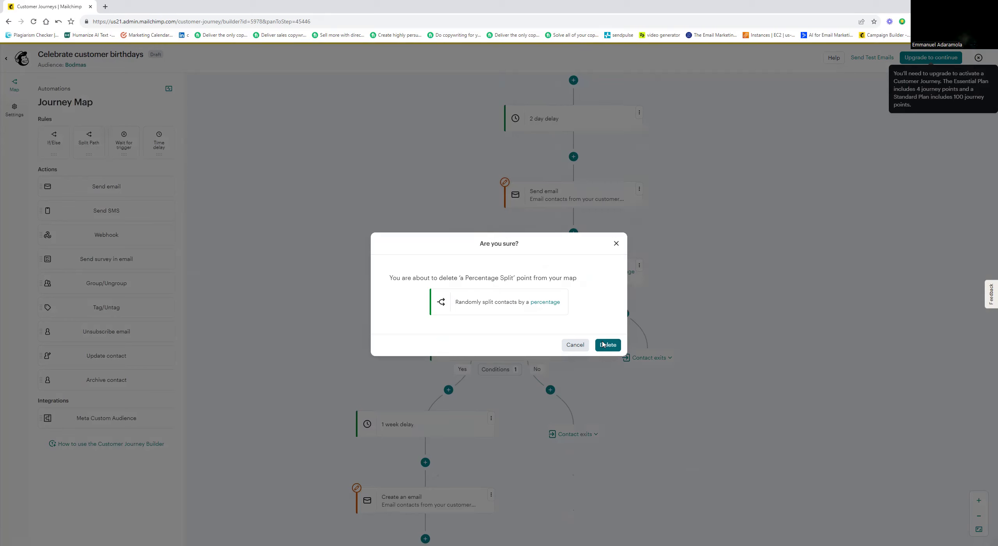
key(Return)
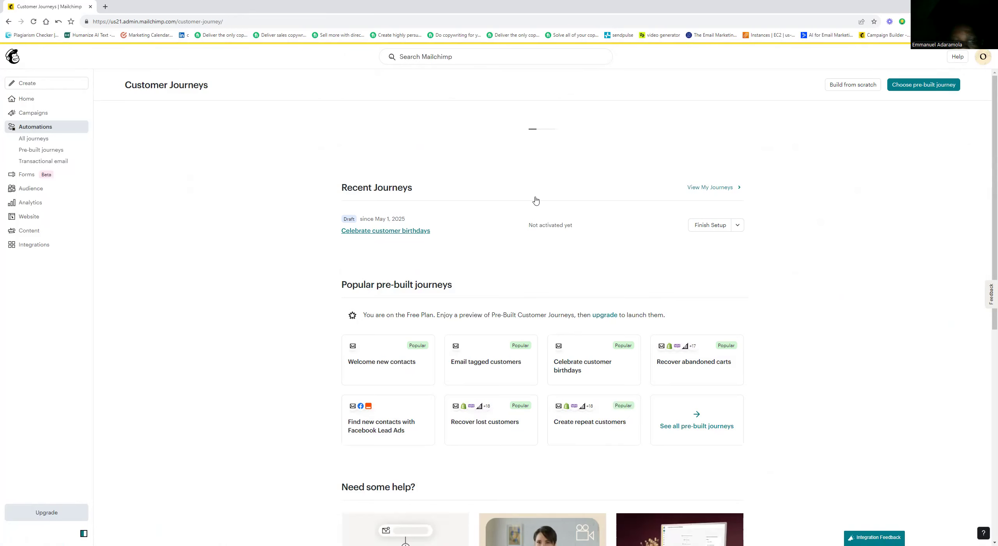
Create a new customer journey from scratch named "Auto1" and proceed to choosing its starting point.
click(863, 86)
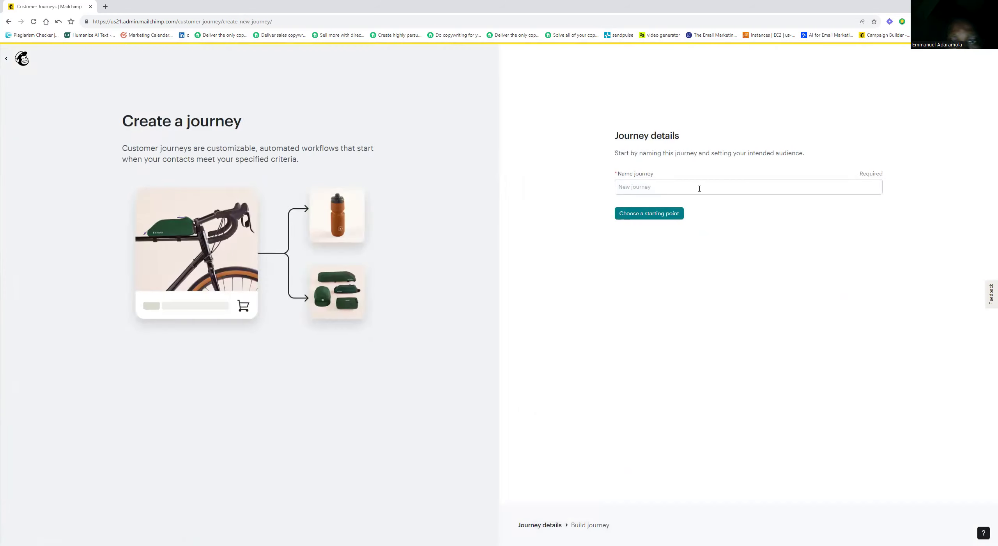
click(699, 189)
text(A)
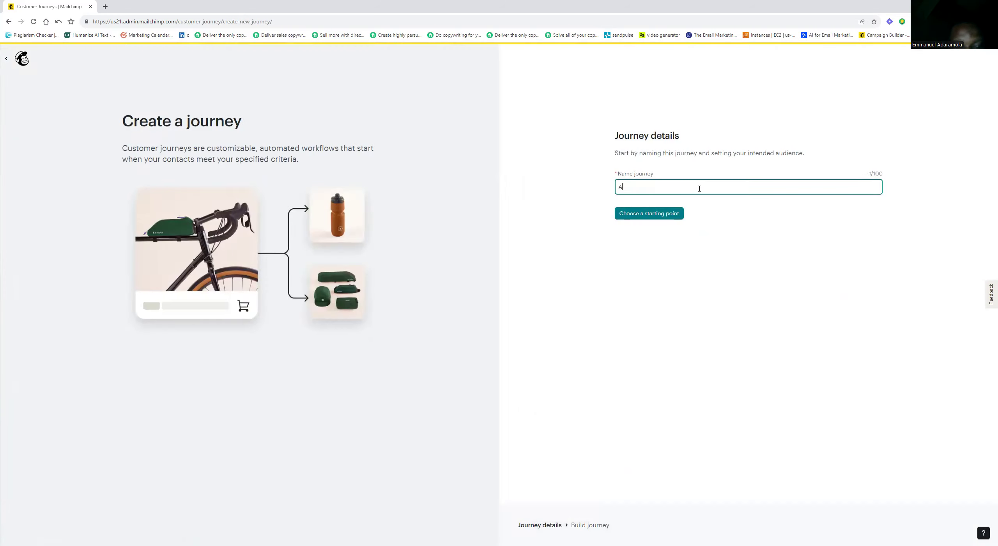
text(uto1)
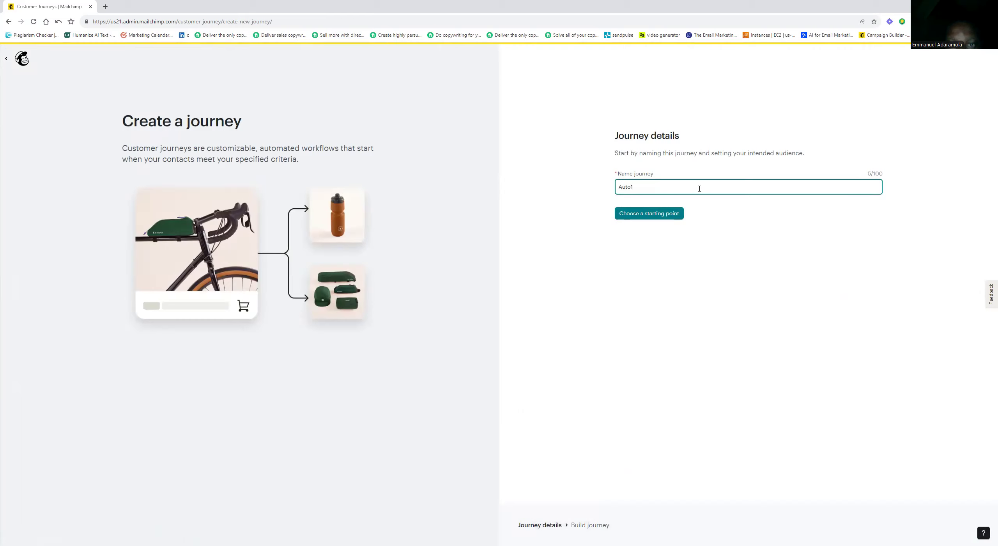
click(661, 218)
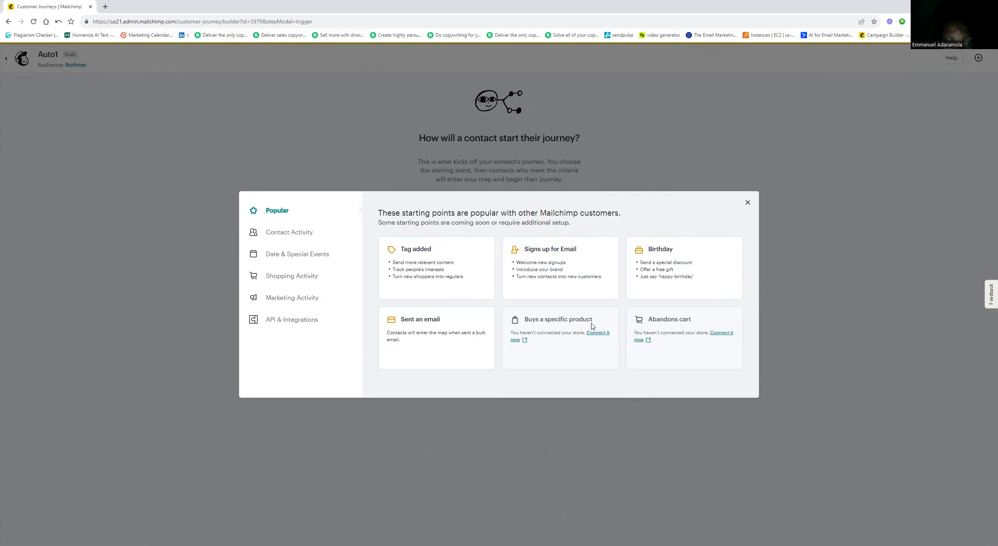
Choose "Signs up for Email" as the journey's starting point and close its settings to show the journey map.
click(427, 325)
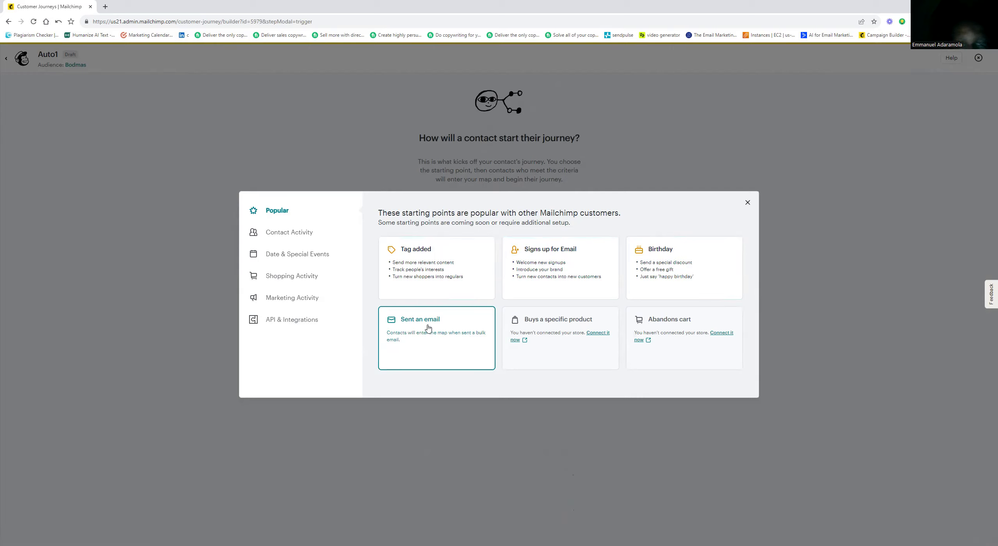
click(522, 275)
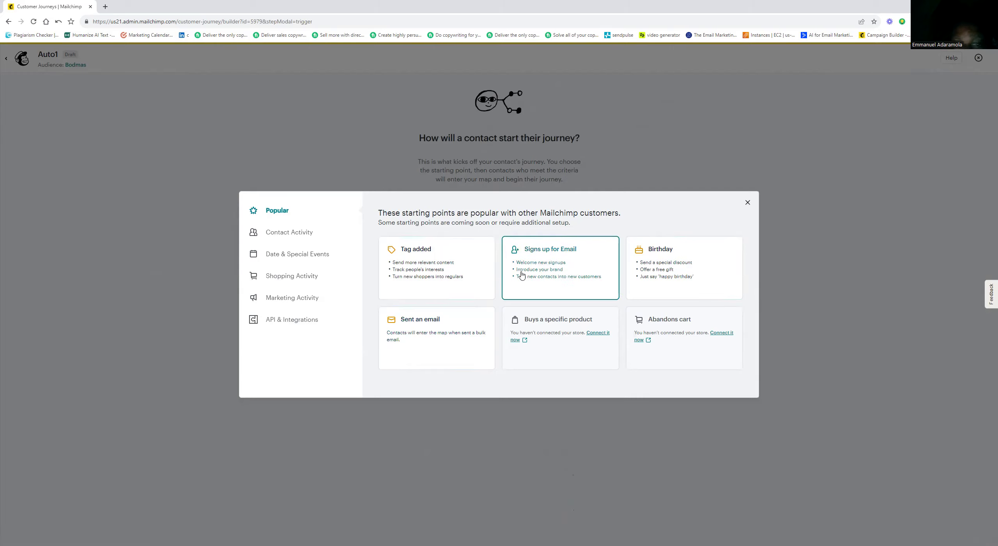
click(563, 260)
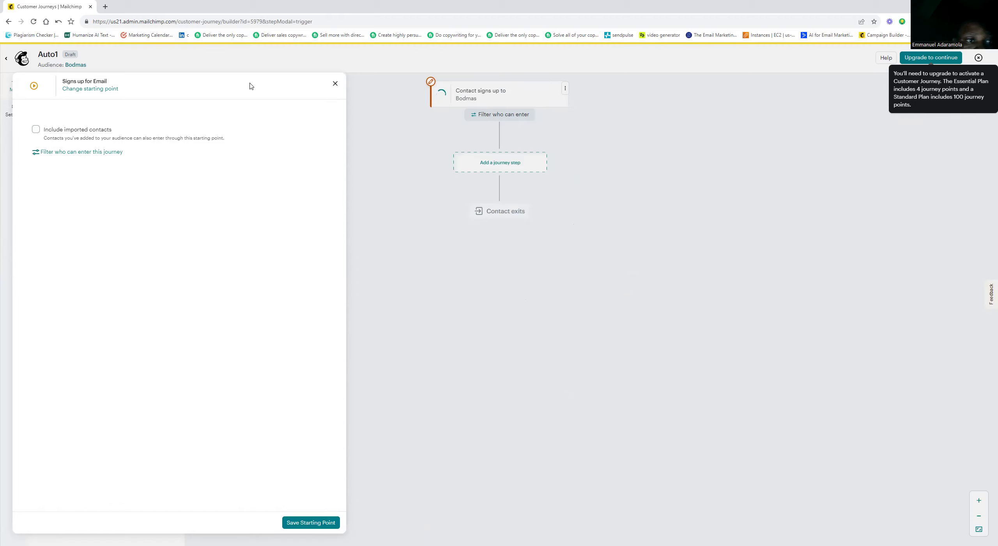
click(338, 82)
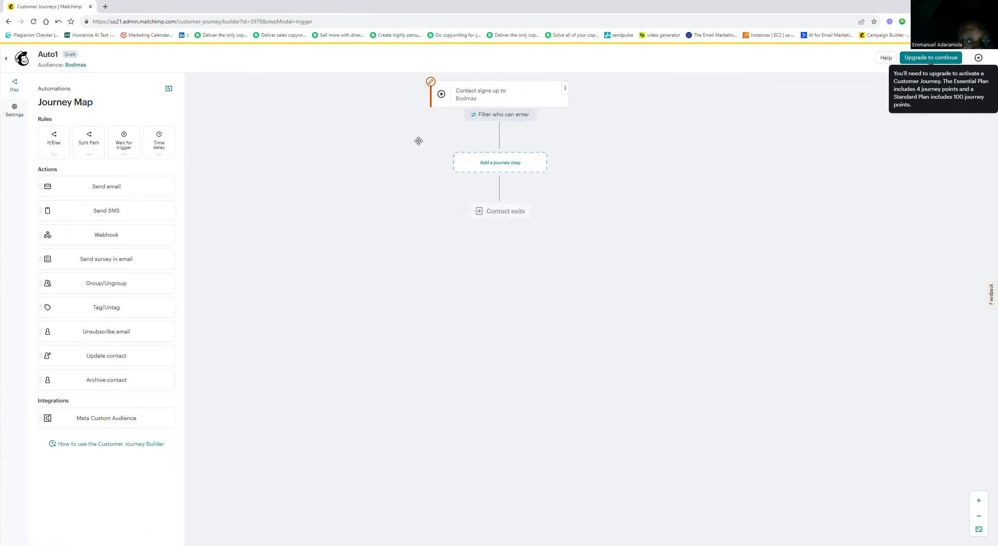
Add a Send email step after the signup starting point and close its settings.
click(511, 164)
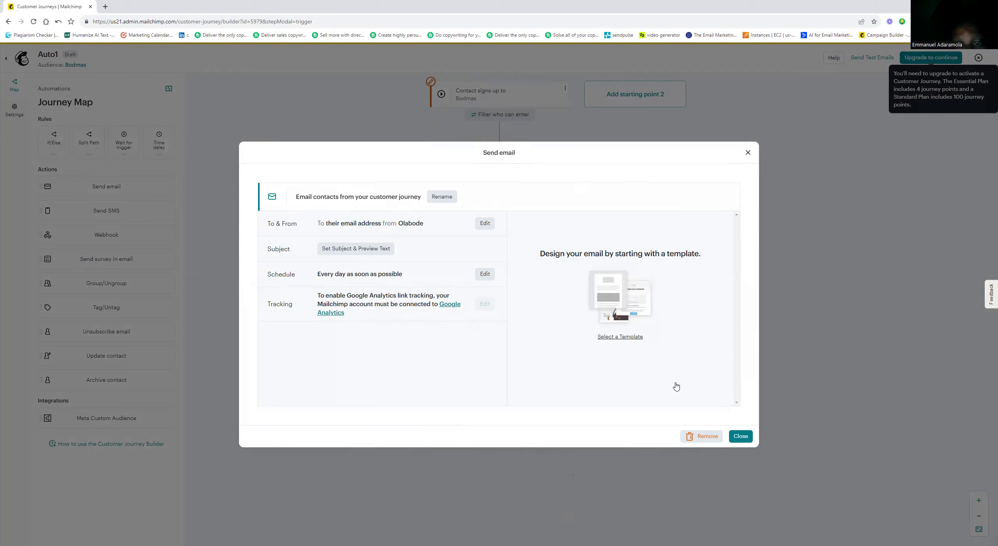
click(736, 438)
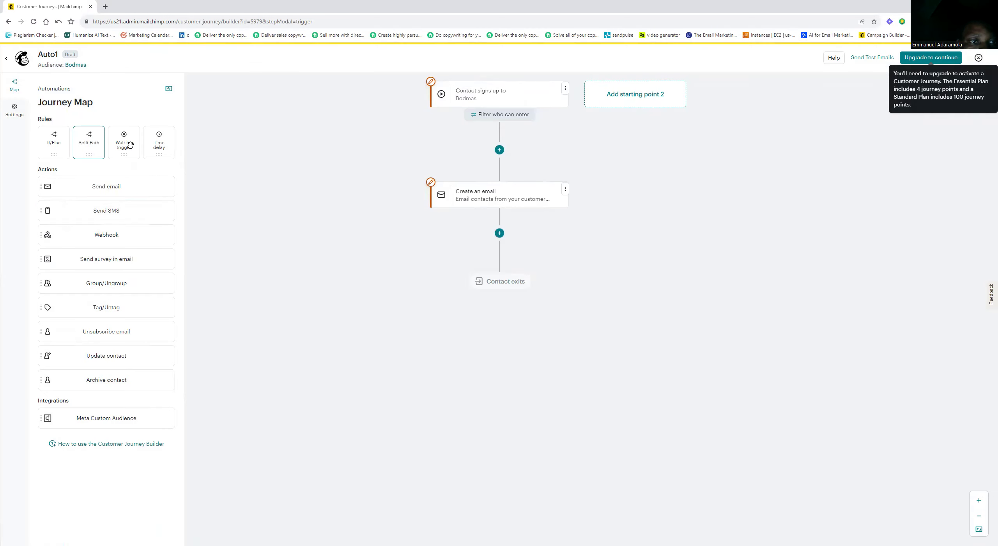
Examine the conditions offered by the Wait for trigger rule below the email step without choosing one.
mouse_move(130, 144)
mouse_down()
mouse_move(182, 123)
mouse_move(185, 132)
mouse_move(119, 141)
mouse_up()
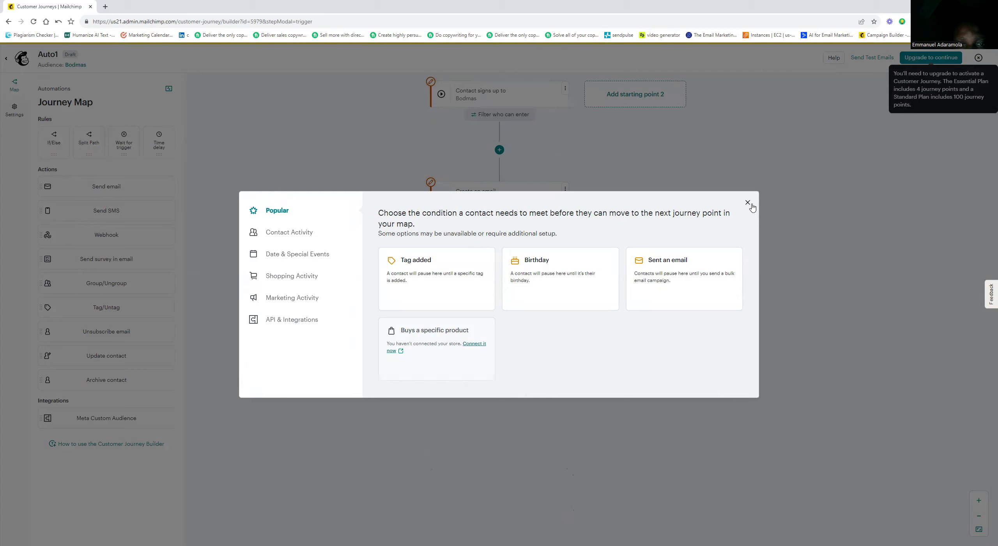
click(747, 203)
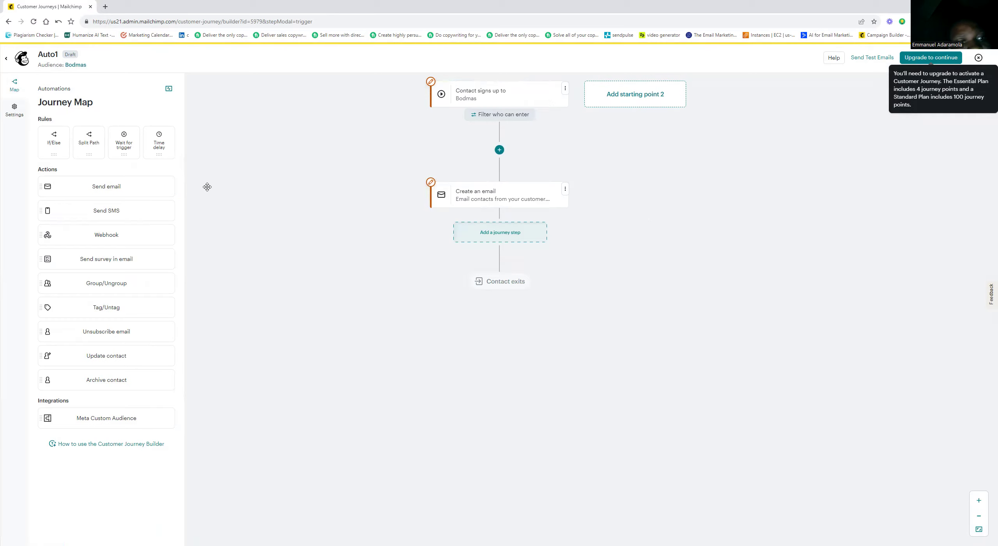
click(122, 148)
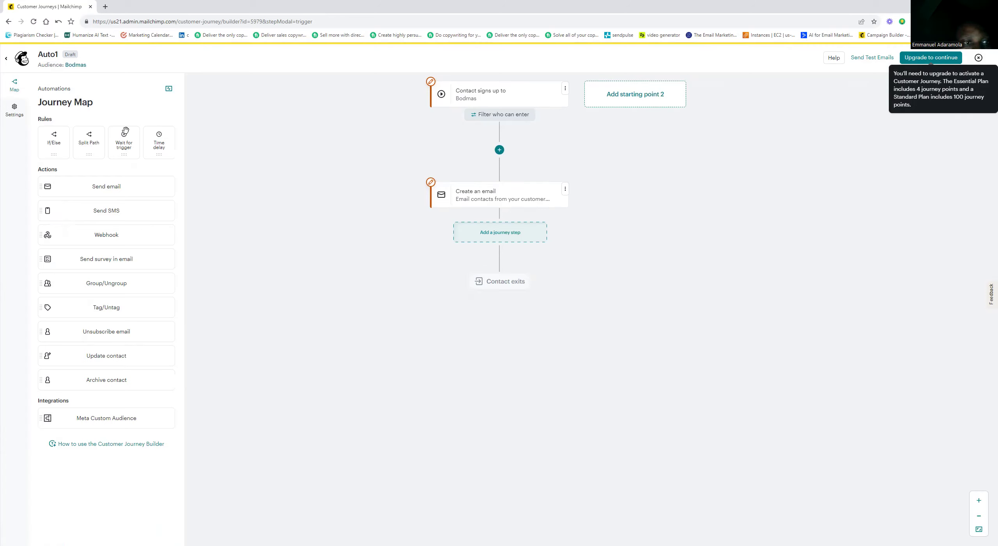
drag(137, 155, 474, 231)
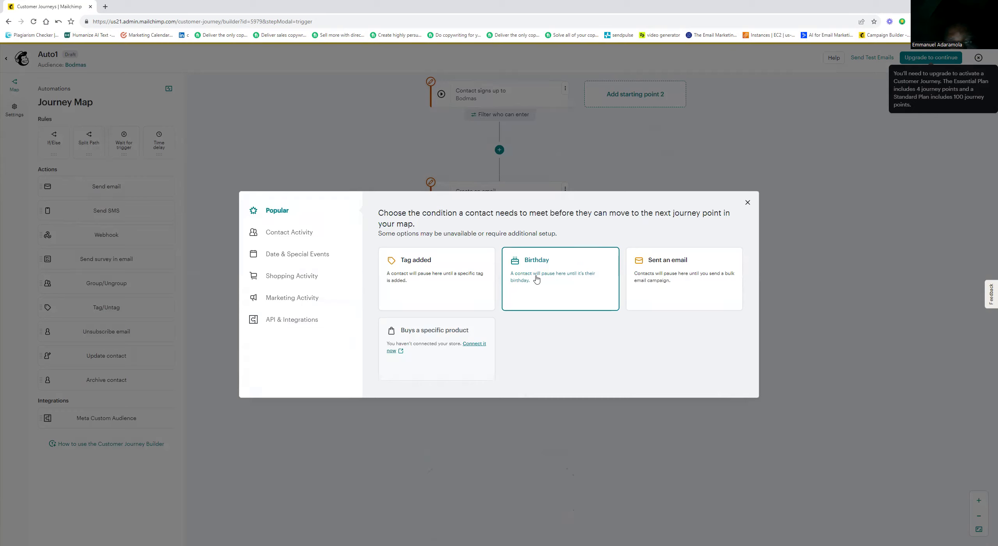
click(726, 262)
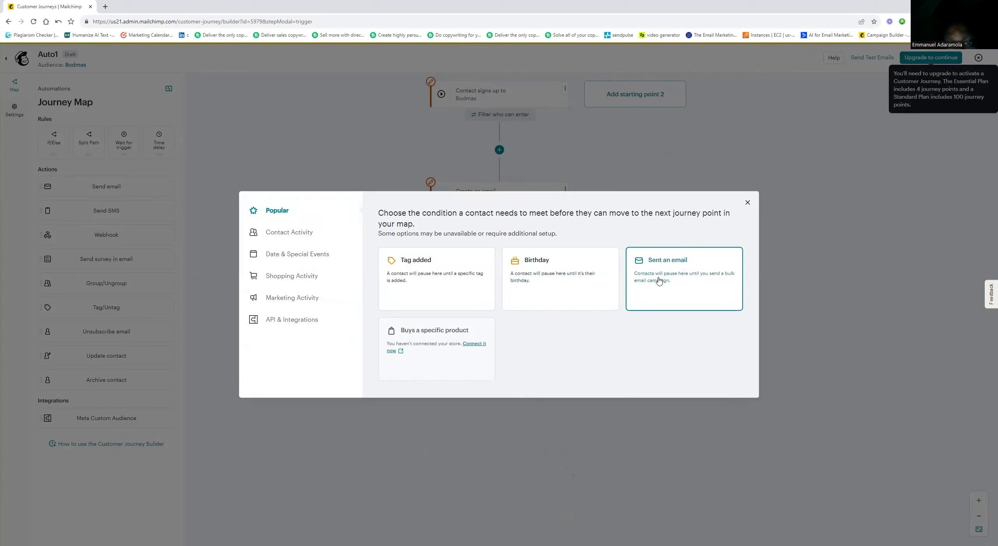
click(747, 202)
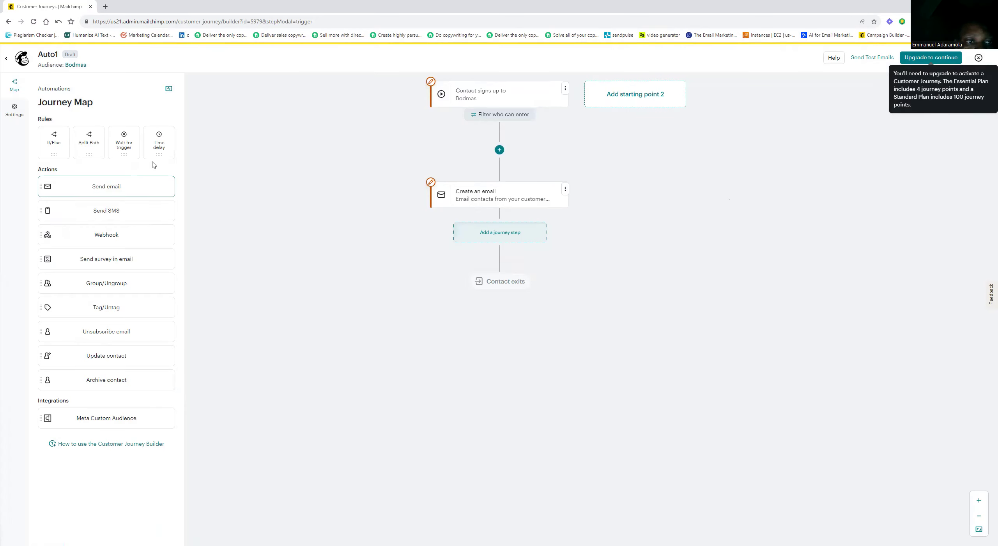
Add a Time delay rule of 6 hours after the email step and save it.
drag(156, 154, 460, 217)
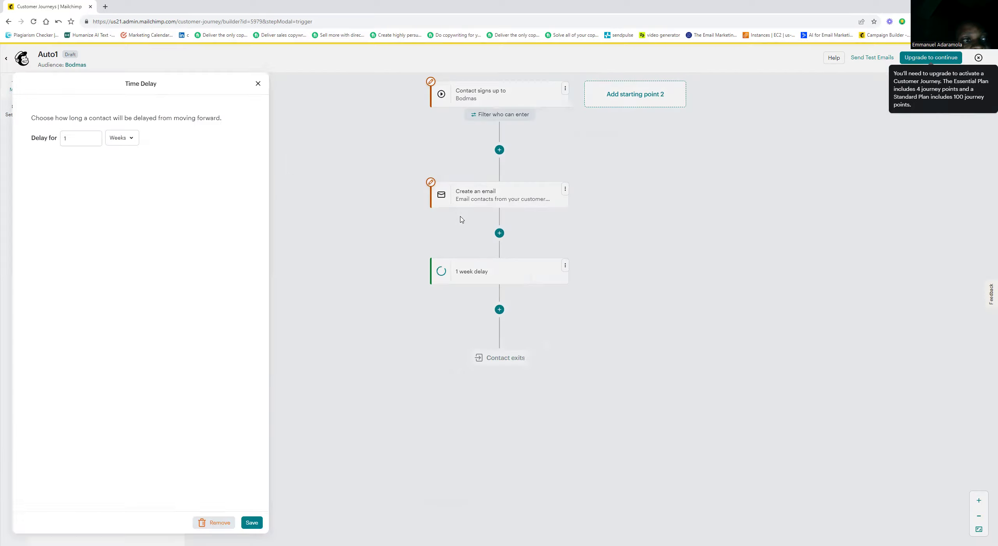
click(98, 140)
click(98, 139)
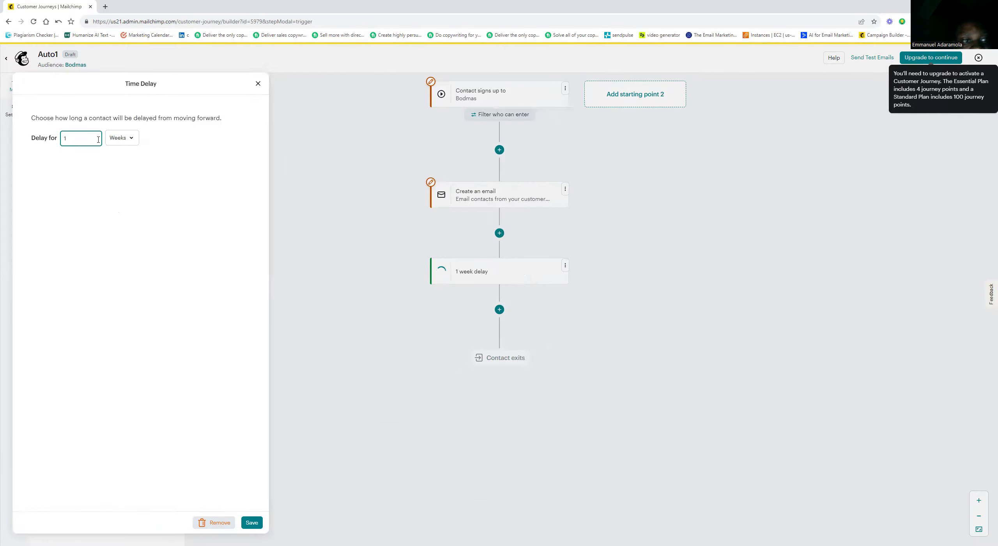
click(124, 141)
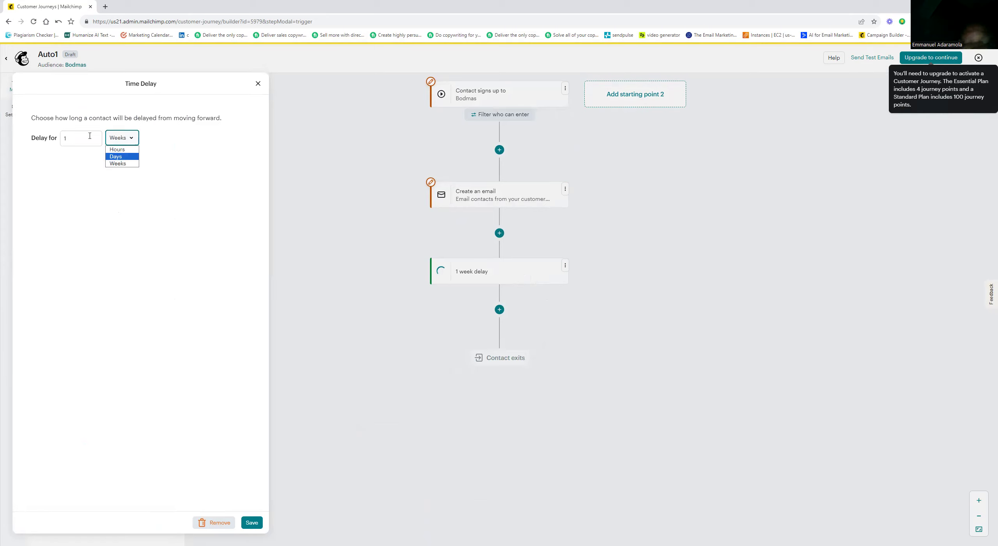
click(117, 149)
click(89, 134)
key(BackSpace)
text(6)
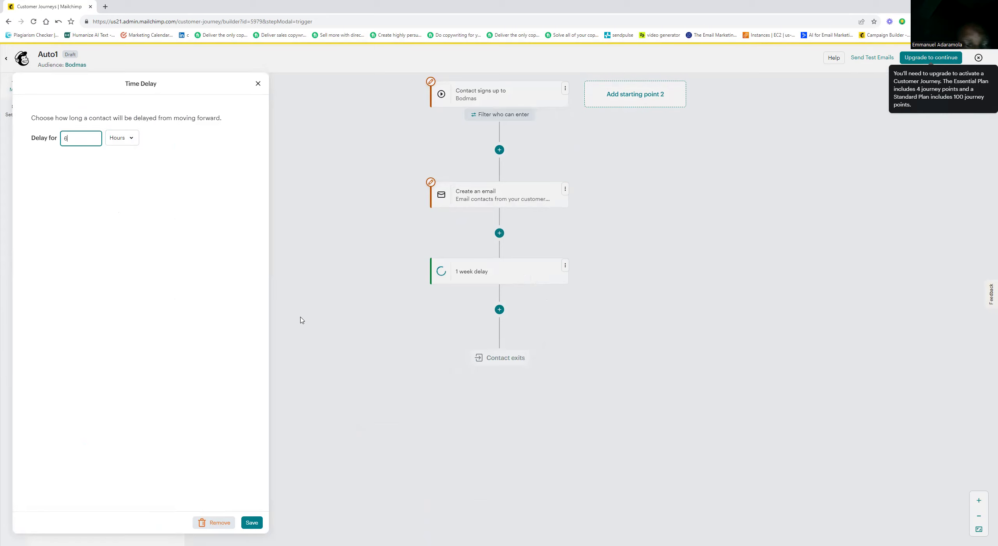
click(252, 522)
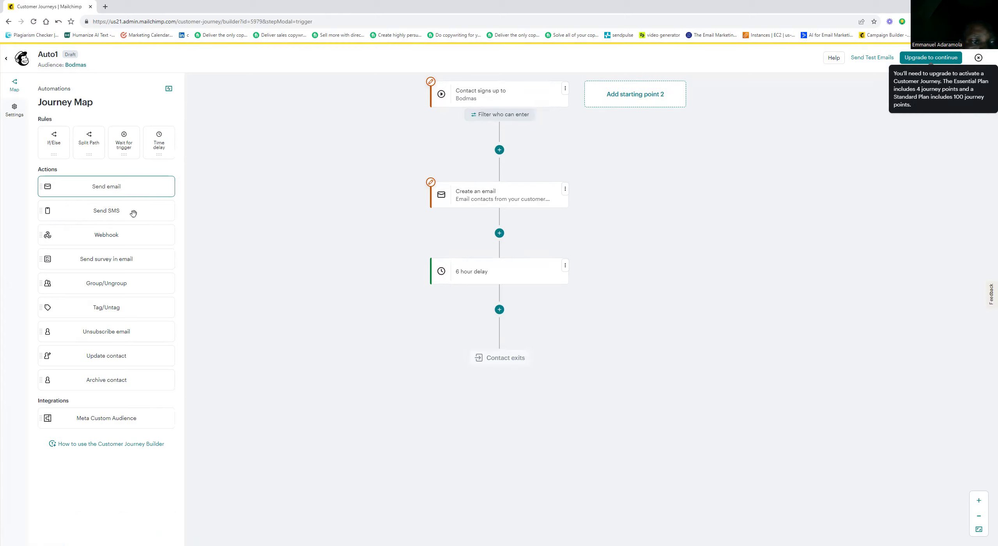
Add a Send survey in email step after the time delay and close its settings.
click(111, 217)
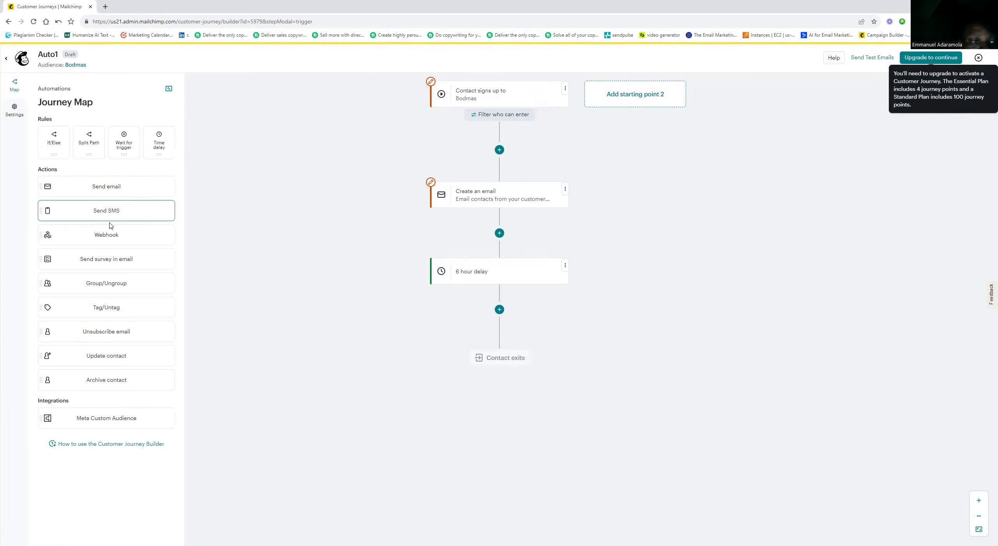
click(106, 260)
drag(106, 260, 501, 316)
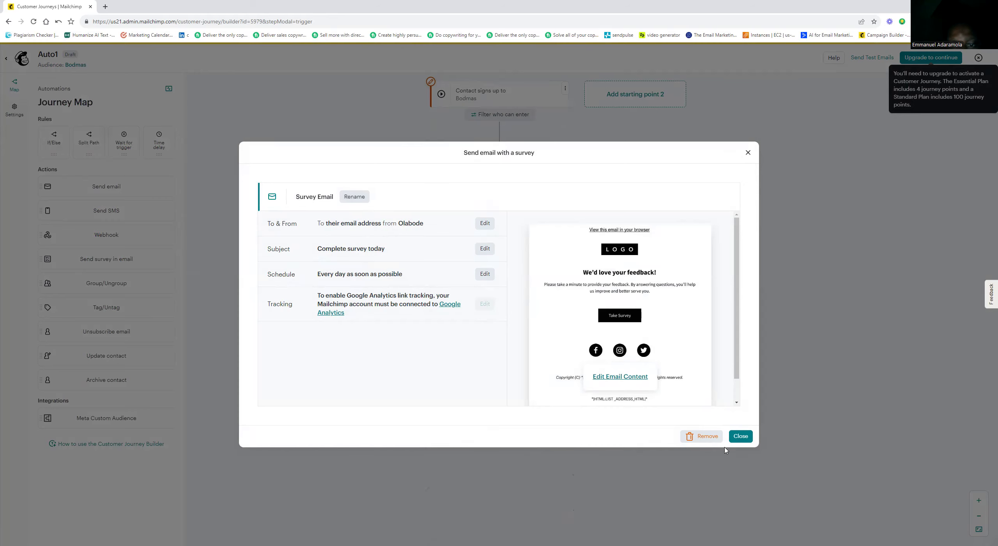
click(740, 436)
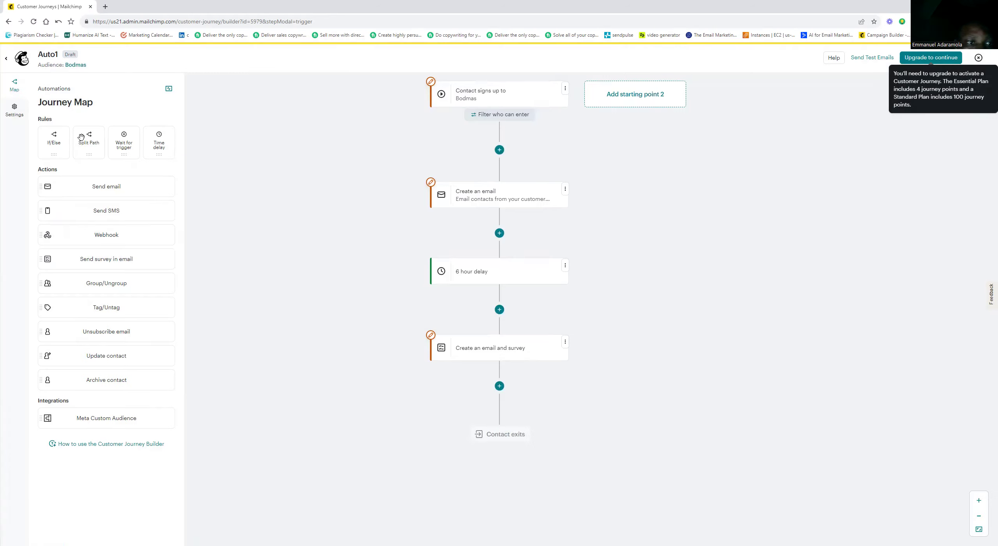
Add an If/Else rule after the survey email and set its segment filter to Email interaction.
click(81, 137)
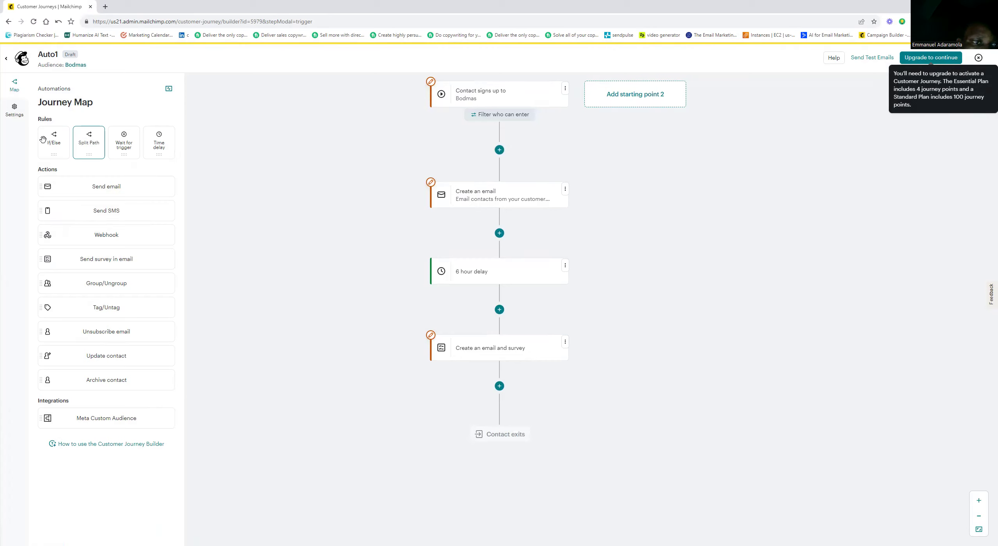
drag(48, 142, 531, 384)
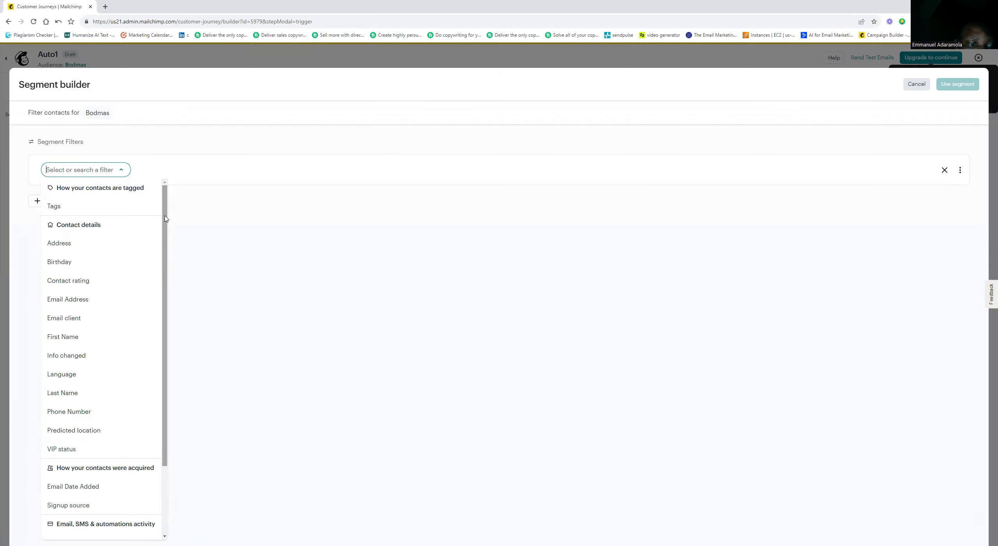
scroll(167, 296, down, 2)
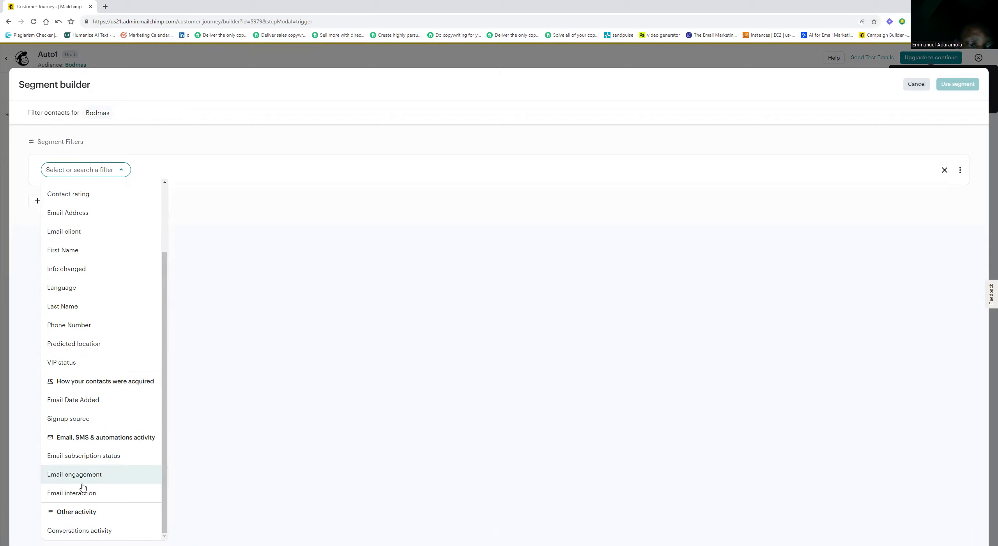
click(97, 481)
click(85, 170)
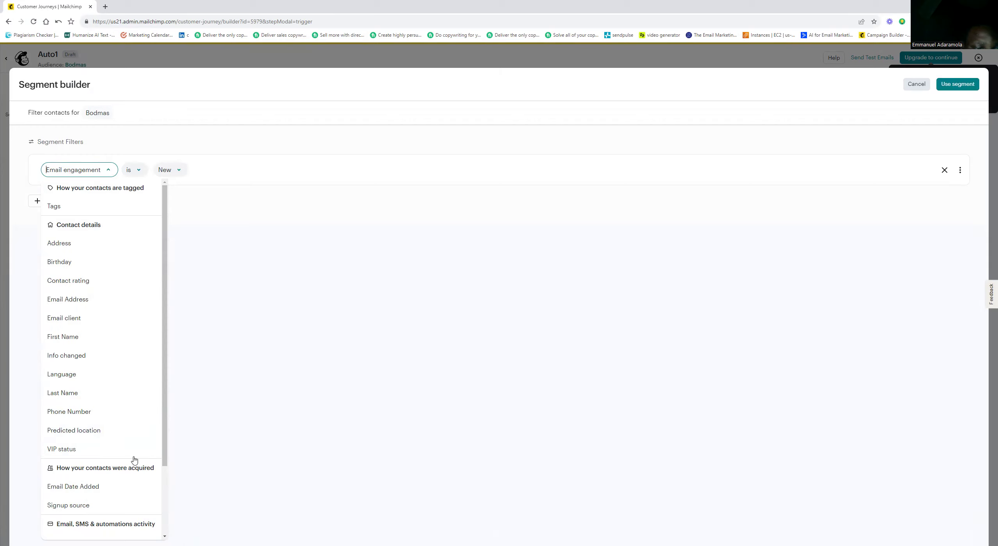
scroll(76, 505, down, 2)
click(73, 493)
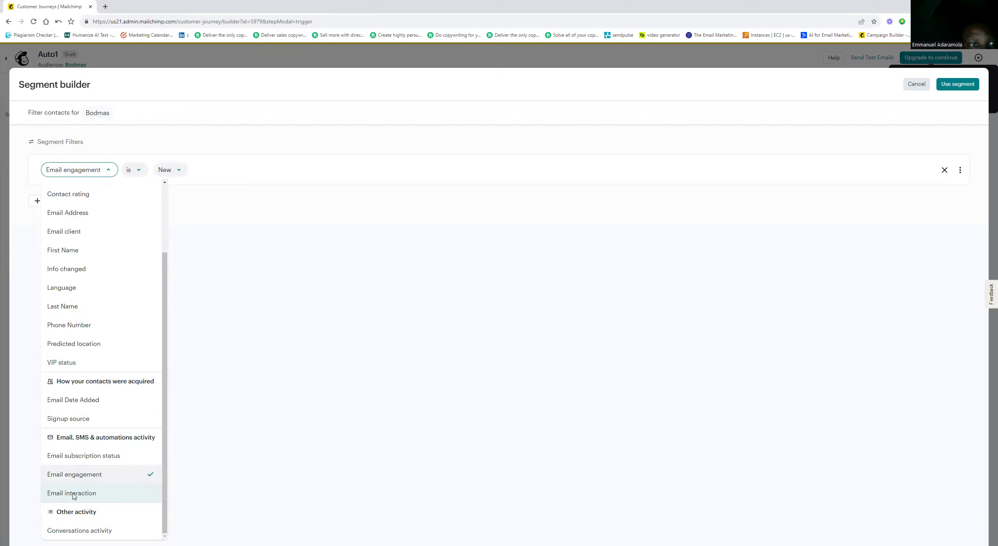
Set the Email interaction condition to opened "Survey Email" and apply the segment to the If/Else rule.
click(201, 168)
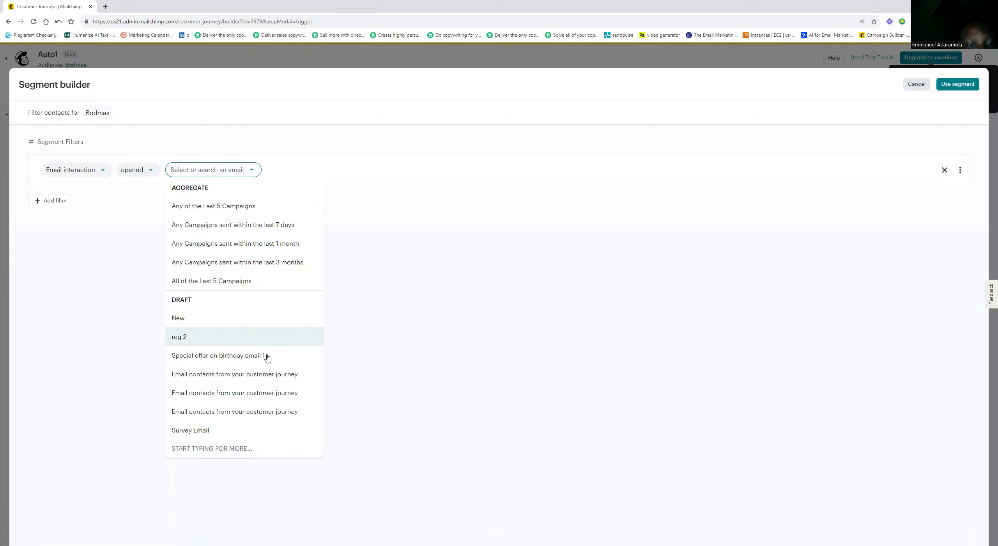
click(203, 428)
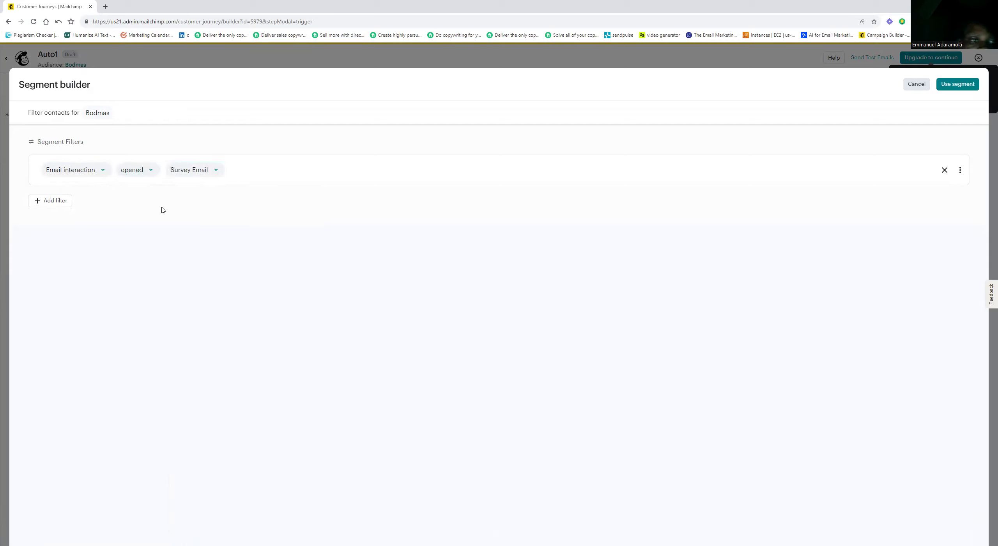
click(138, 170)
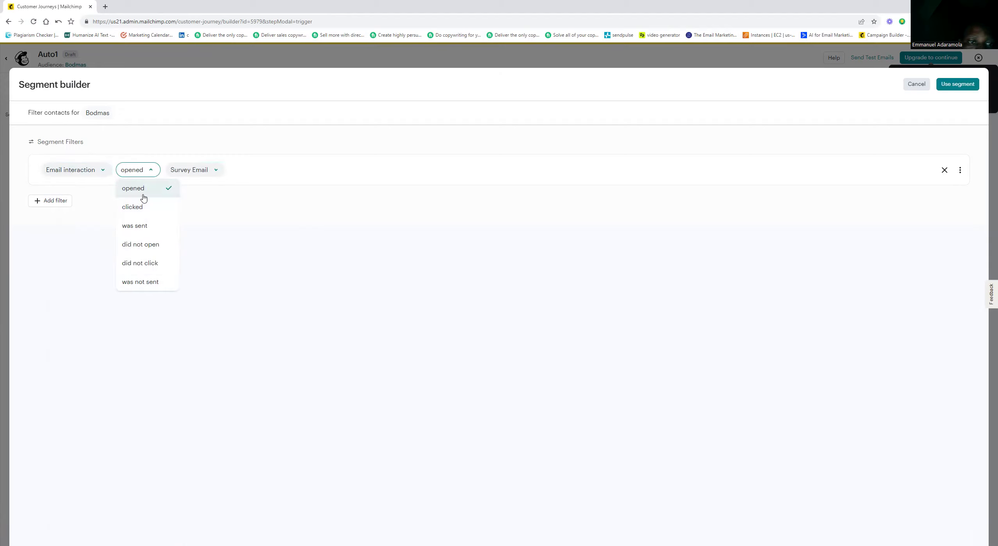
click(583, 279)
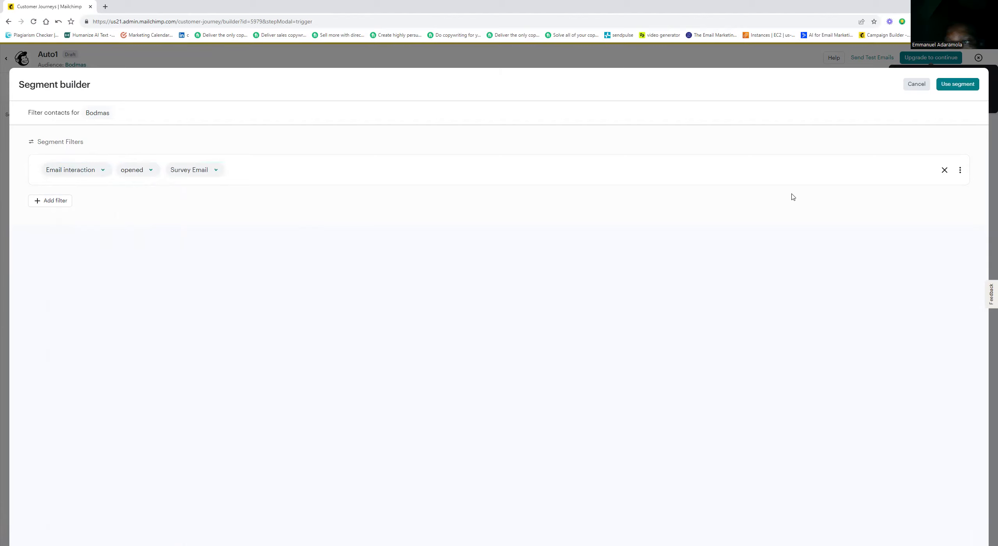
click(943, 88)
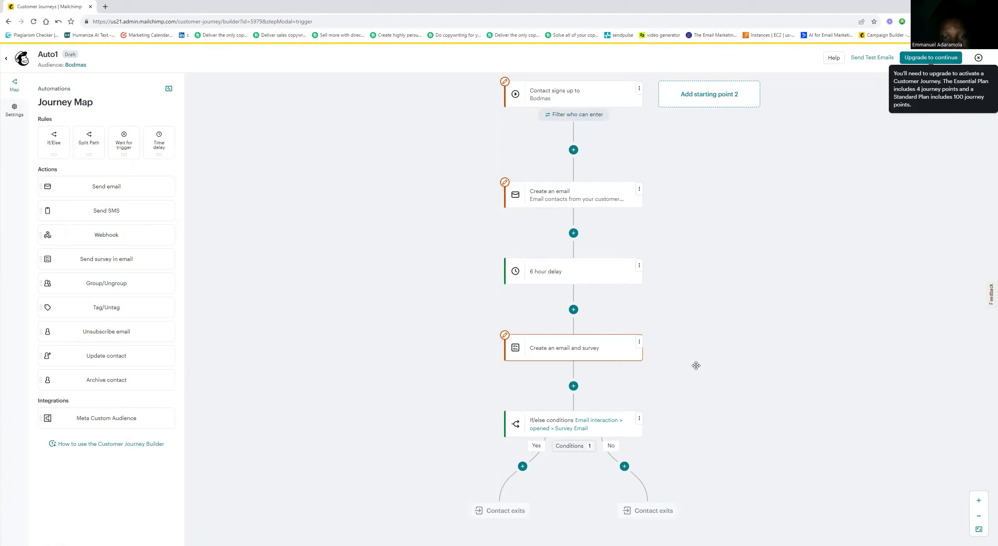
click(523, 466)
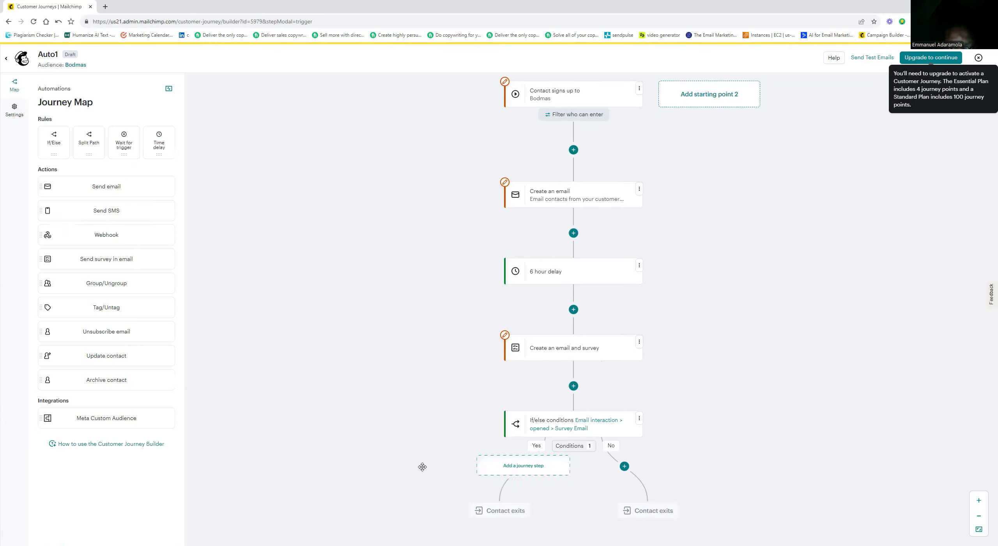
click(506, 472)
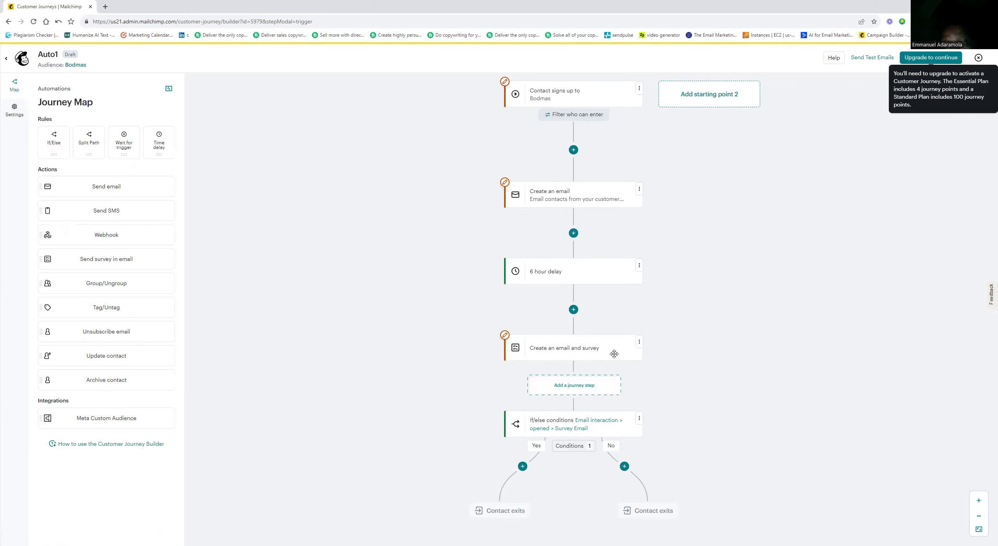
Open the survey email's To & From settings, keep "Their email address" as the To field, and save them.
click(632, 342)
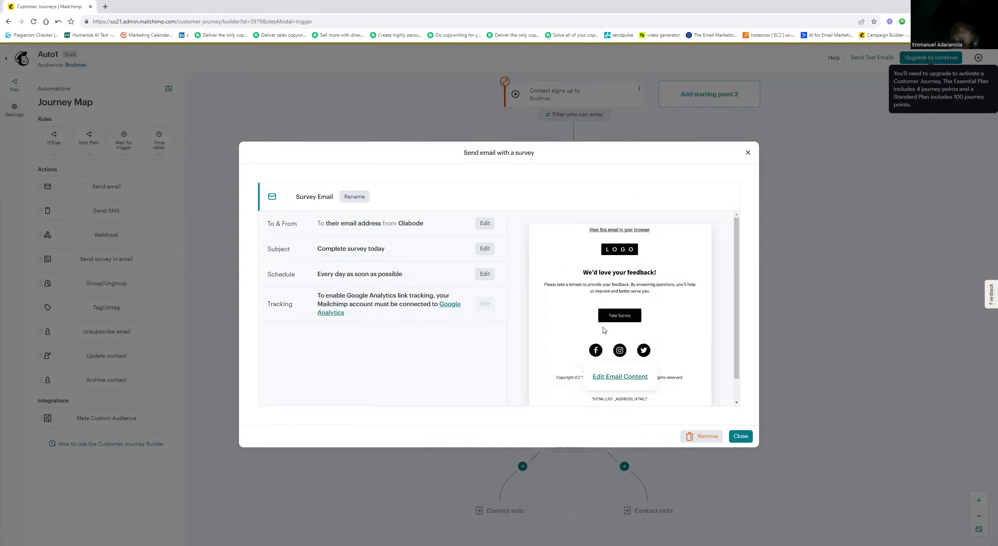
click(483, 224)
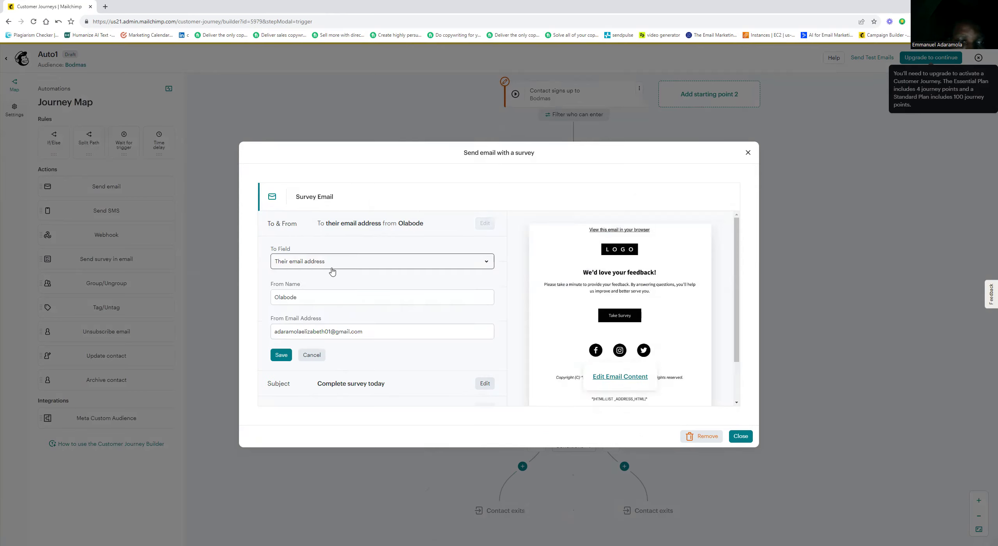
click(269, 261)
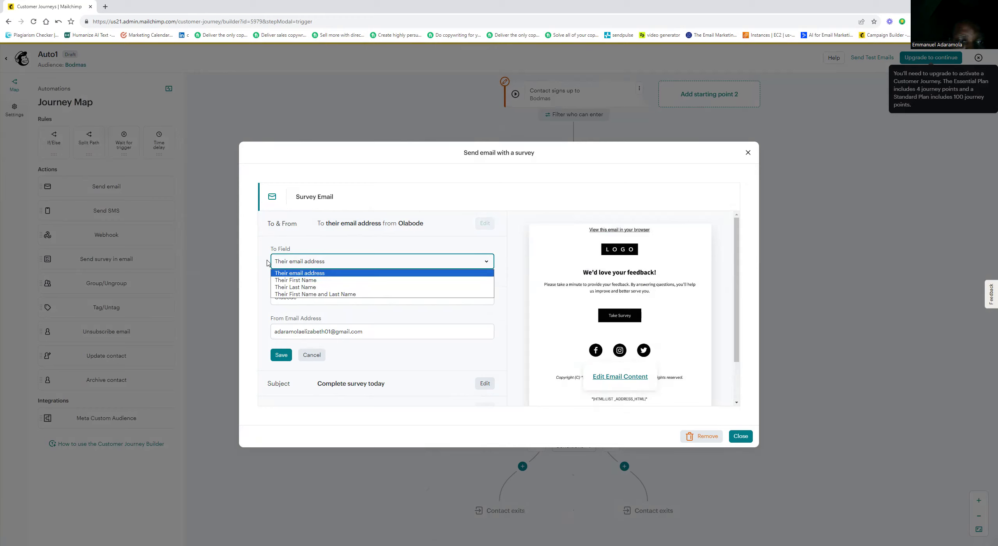
click(297, 335)
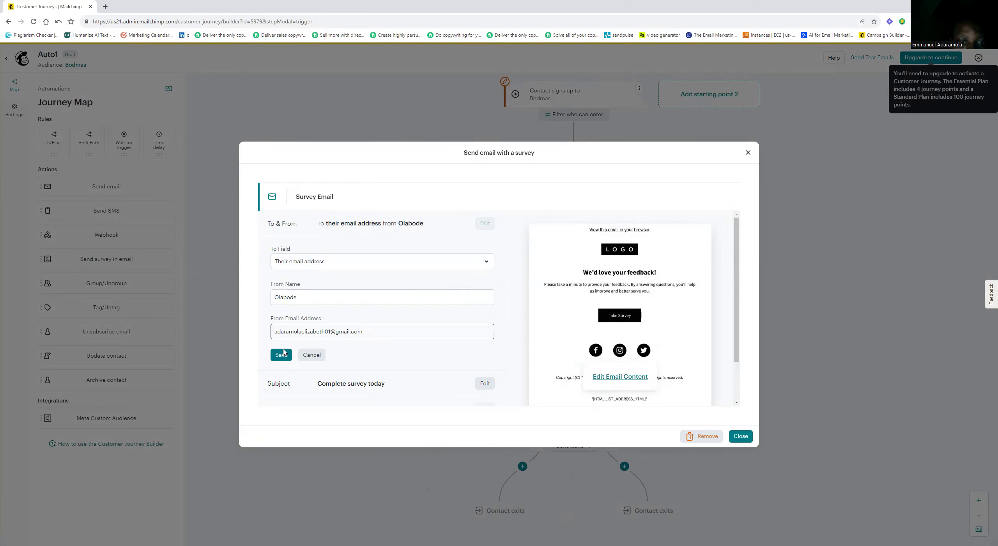
click(282, 354)
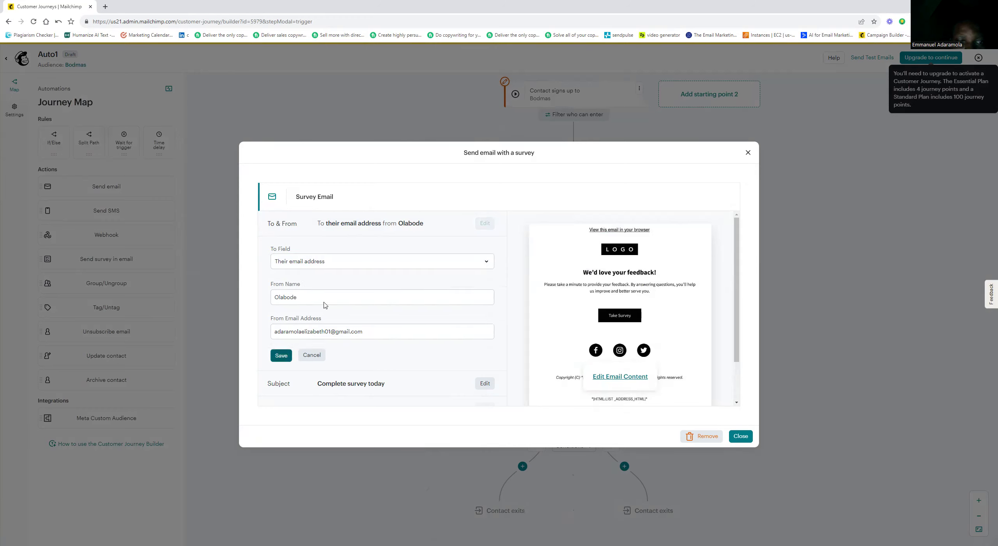
click(280, 355)
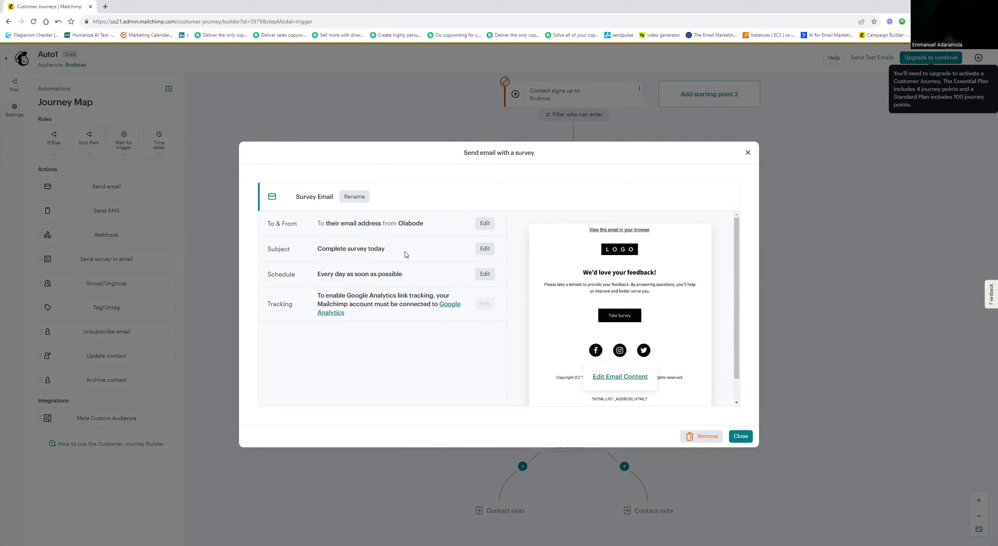
Save the survey email's subject as "Complete survey today" with no preview text and close the email's settings.
click(486, 249)
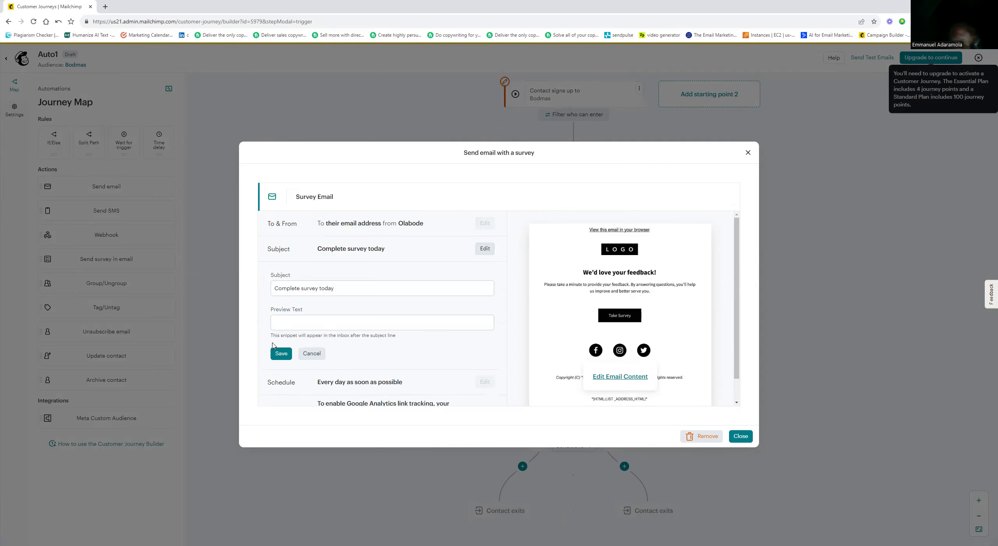
click(281, 353)
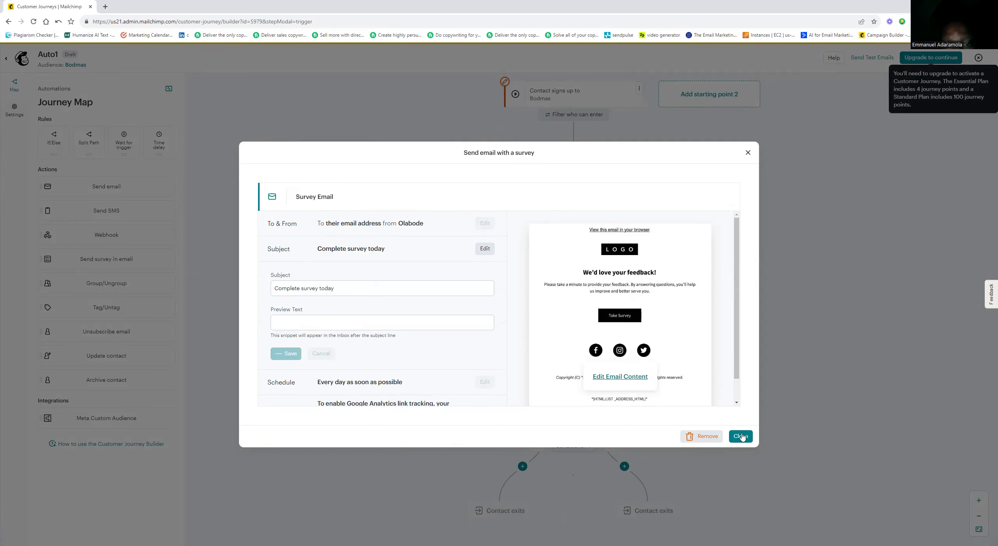
click(741, 436)
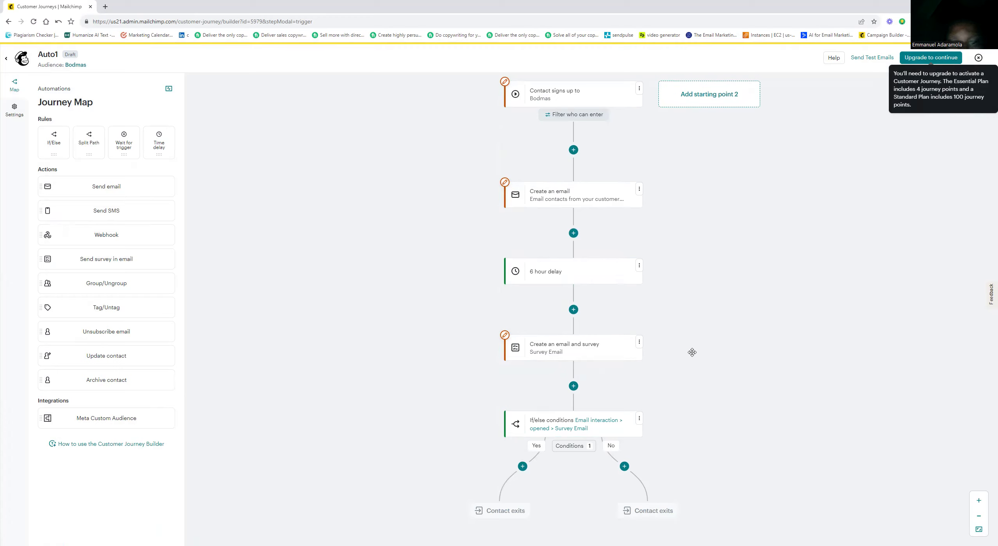
Change the If/Else rule's Email interaction condition to clicked "Survey Email" and apply the segment.
click(586, 420)
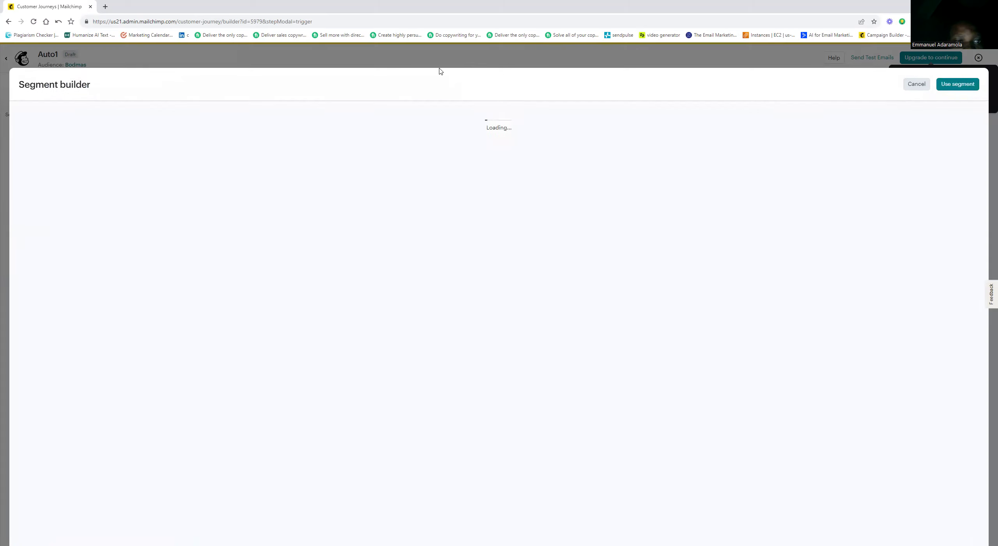
click(152, 207)
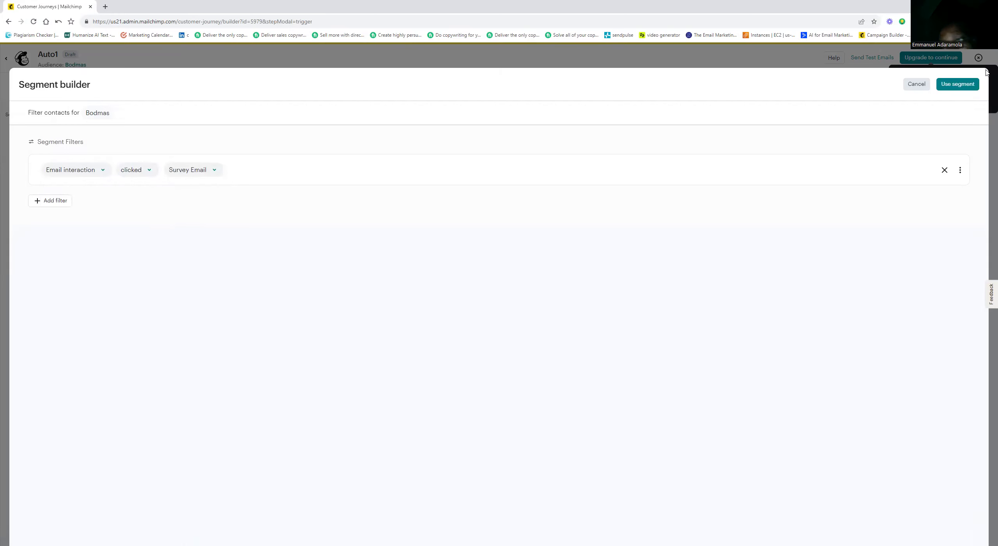
click(958, 86)
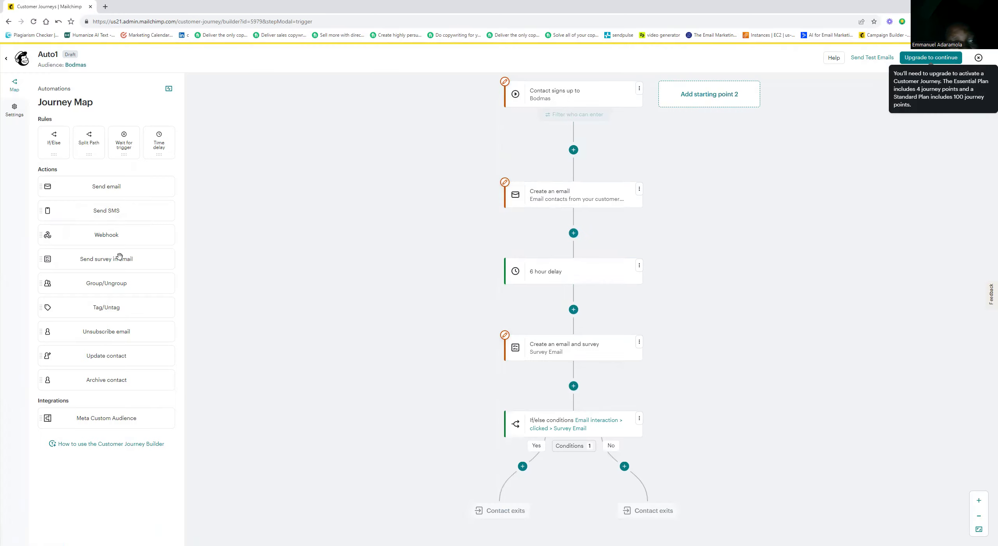
Add a 1 hour time delay to the If/Else rule's Yes branch and a 2 hour delay to its No branch.
drag(153, 144, 498, 459)
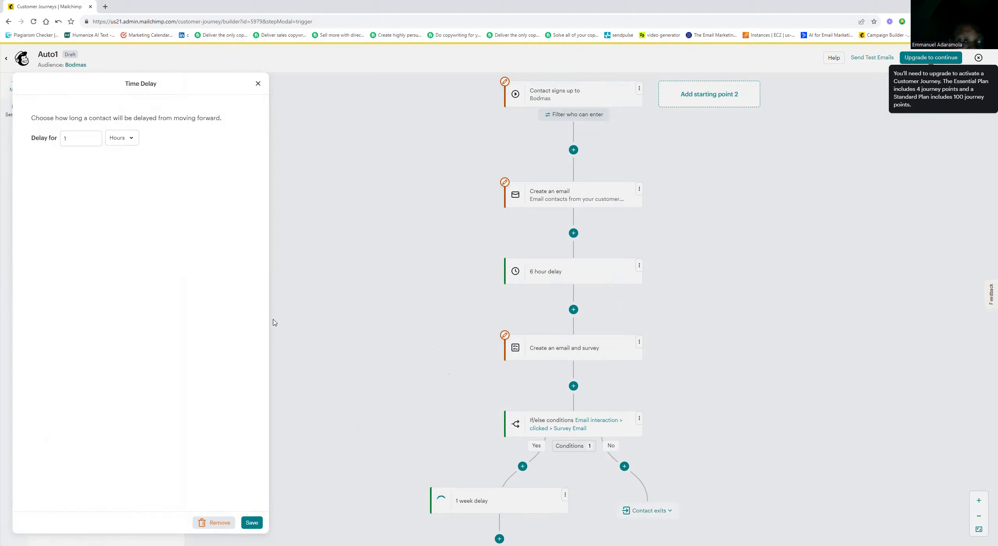
click(257, 523)
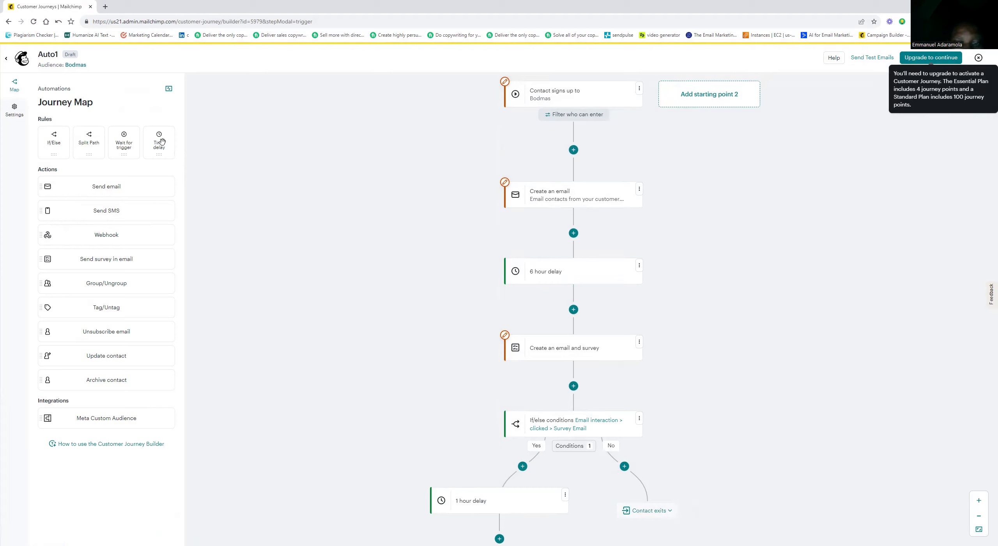
drag(159, 142, 640, 472)
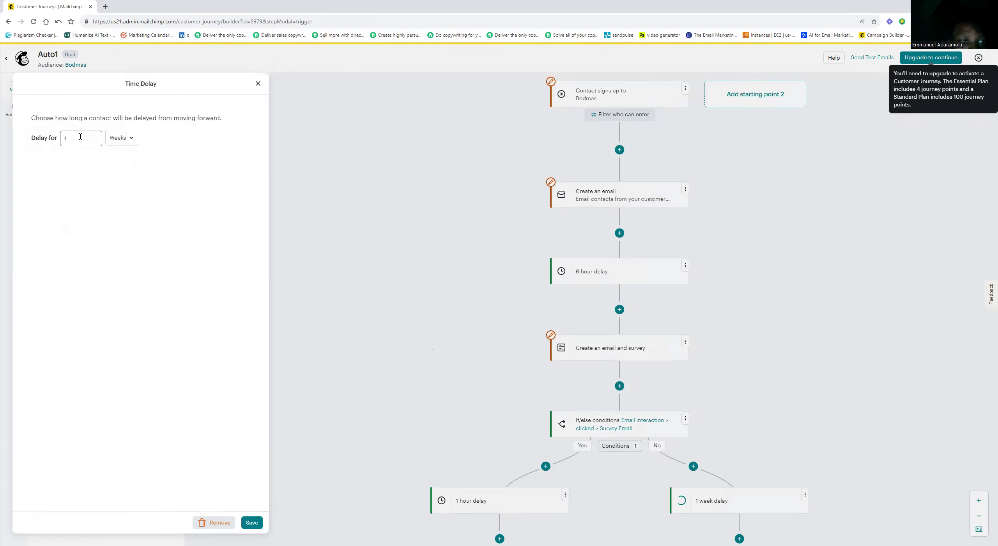
click(80, 137)
key(BackSpace)
text(2)
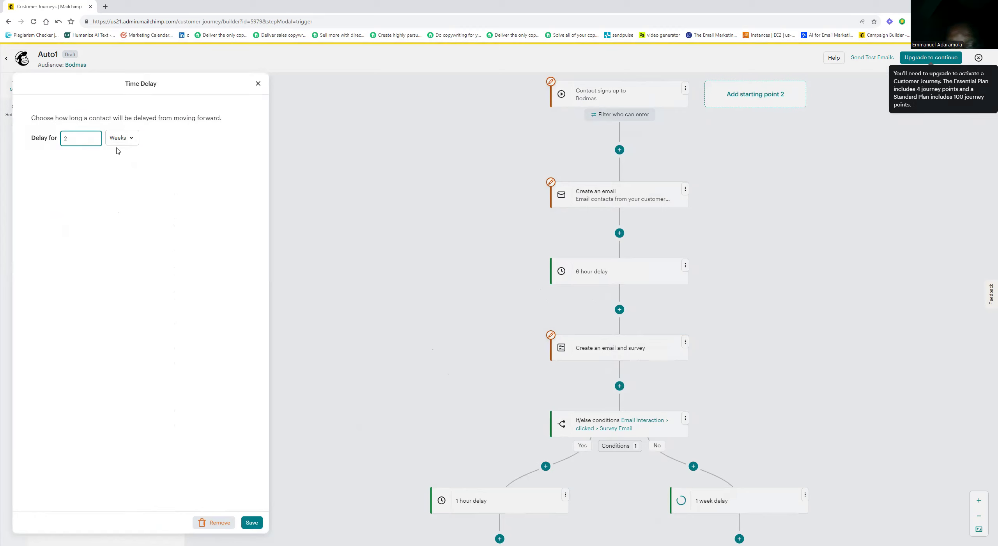
click(249, 524)
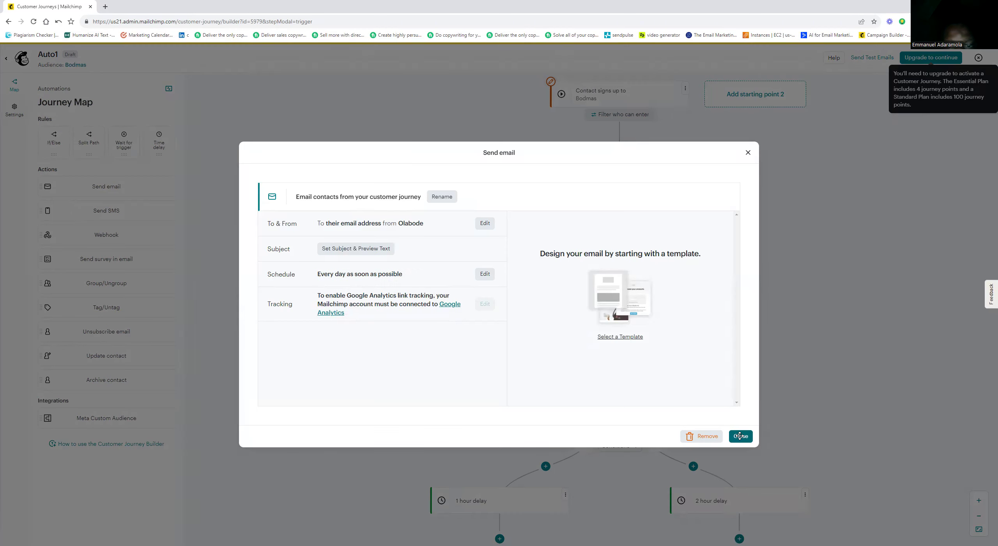
Add two Send email steps after the 2 hour delay on the No branch and close their settings.
click(740, 437)
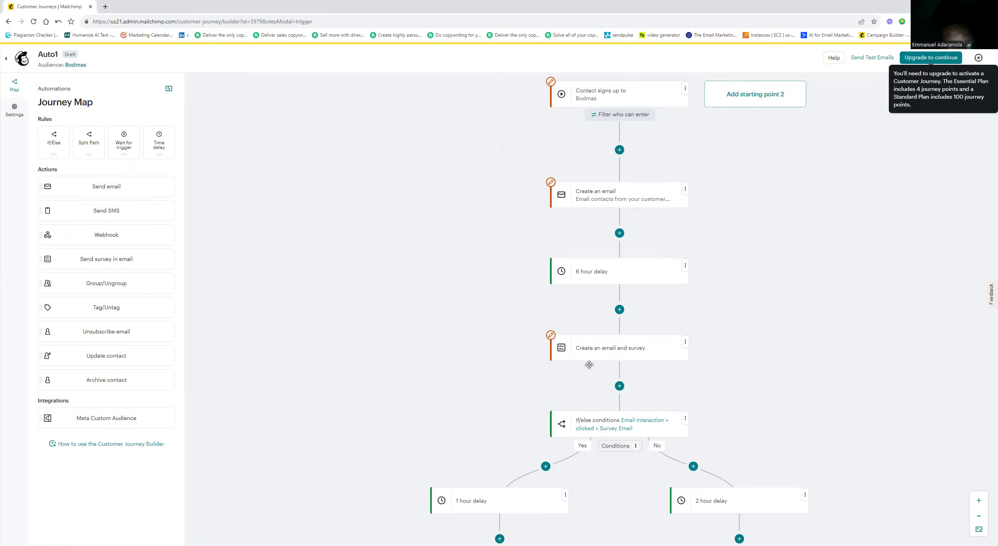
drag(92, 189, 688, 504)
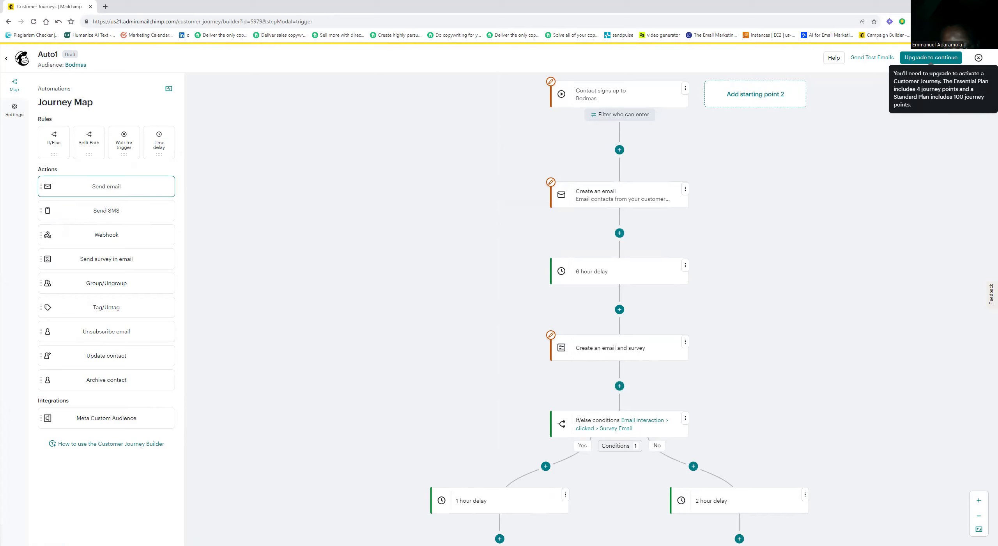
drag(782, 446, 781, 446)
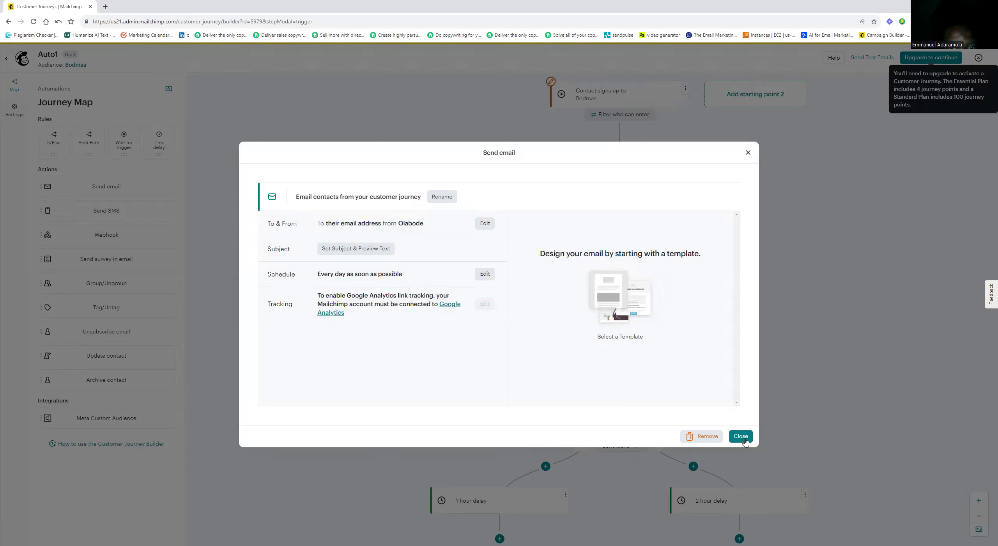
click(741, 436)
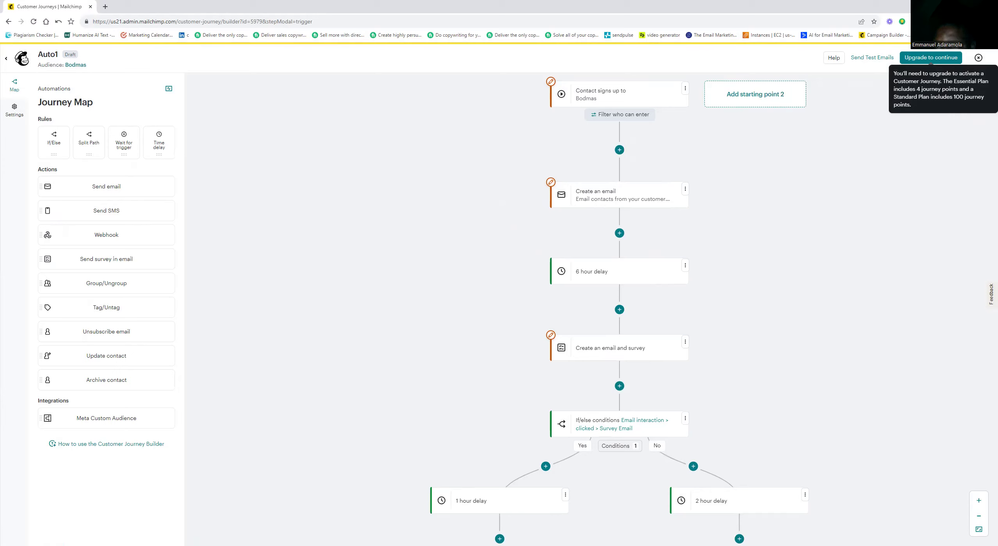
Add a Tag/Untag action after the 1 hour delay on the Yes branch.
key(alt+f)
click(938, 115)
click(752, 378)
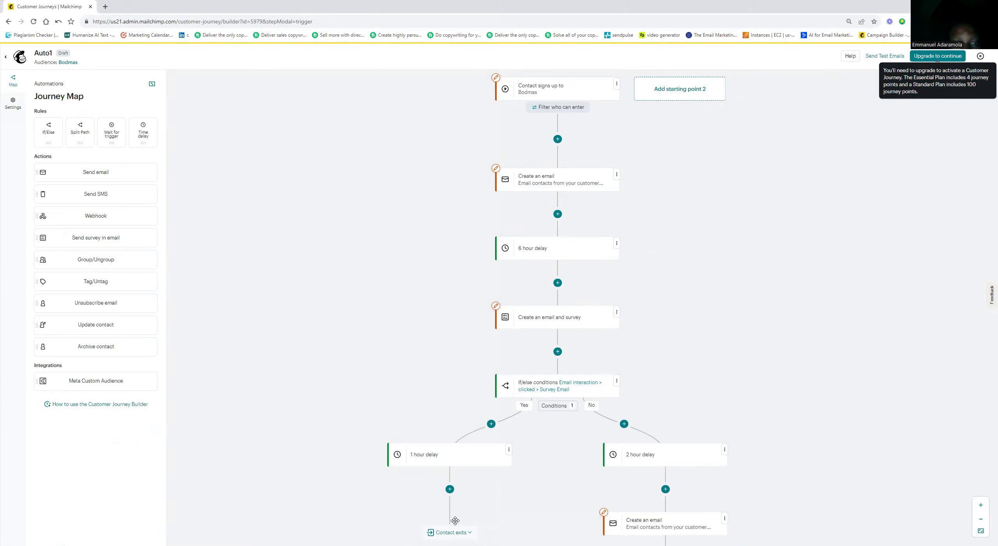
click(453, 461)
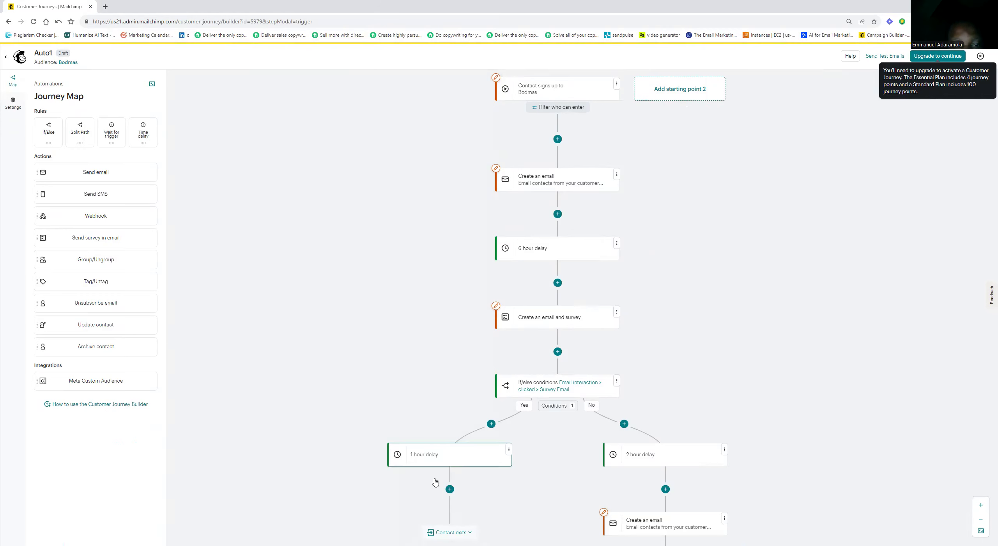
drag(103, 280, 451, 489)
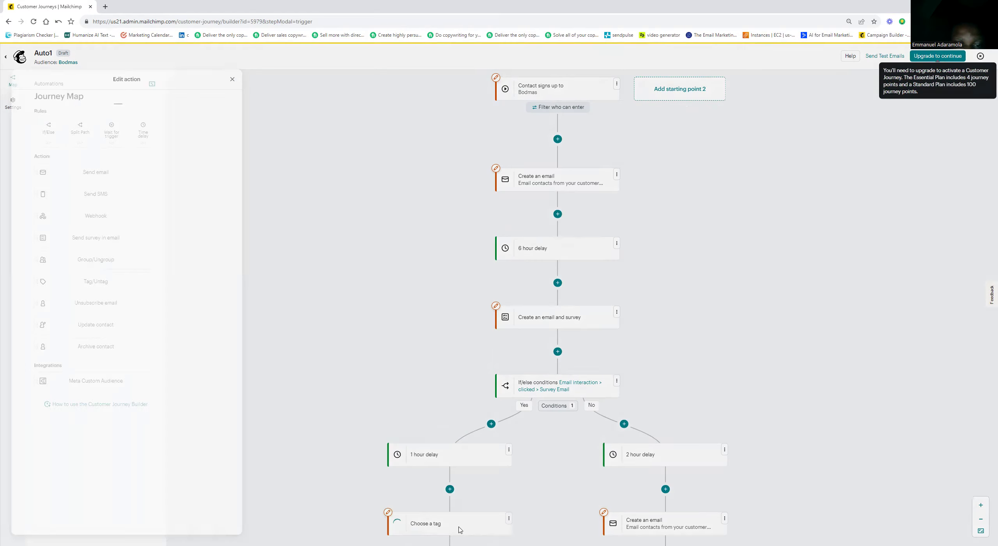
click(408, 525)
click(407, 525)
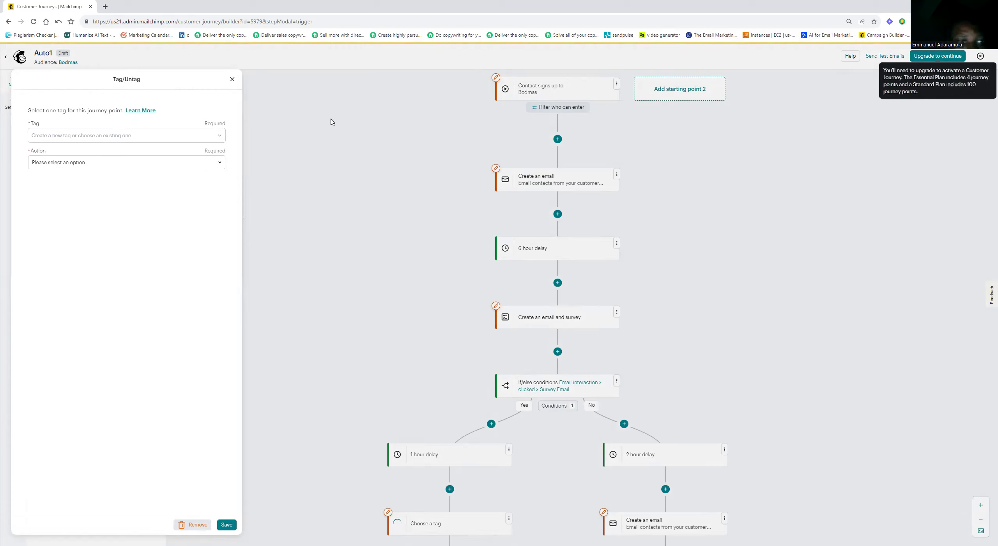
Set the Tag/Untag action to remove the existing tag "Land Page 1" and save it.
click(124, 247)
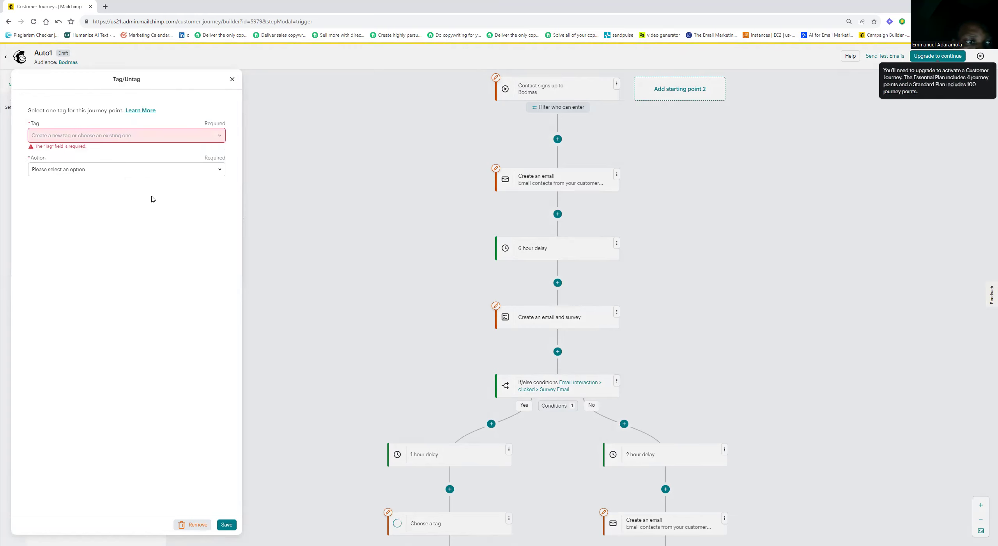
click(219, 133)
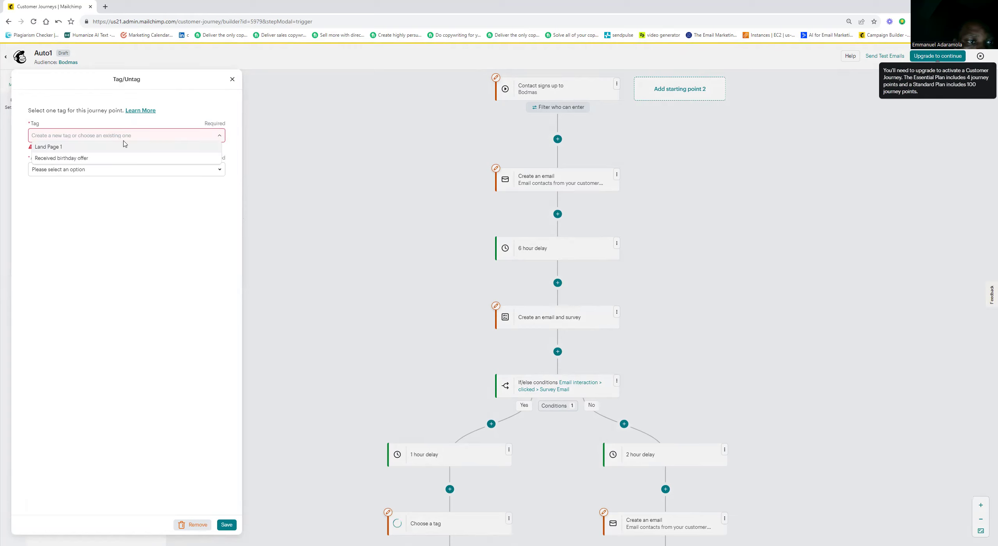
click(144, 159)
click(215, 134)
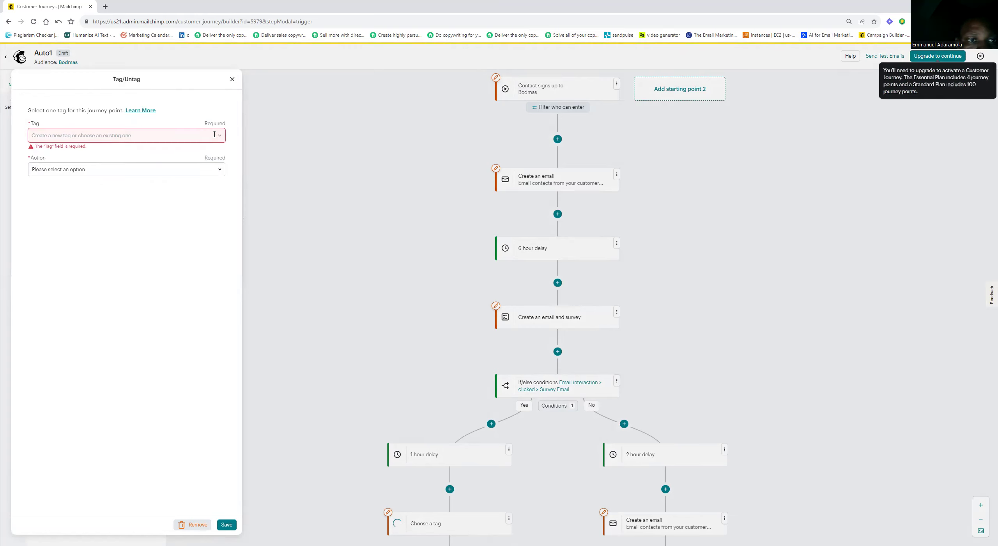
click(181, 169)
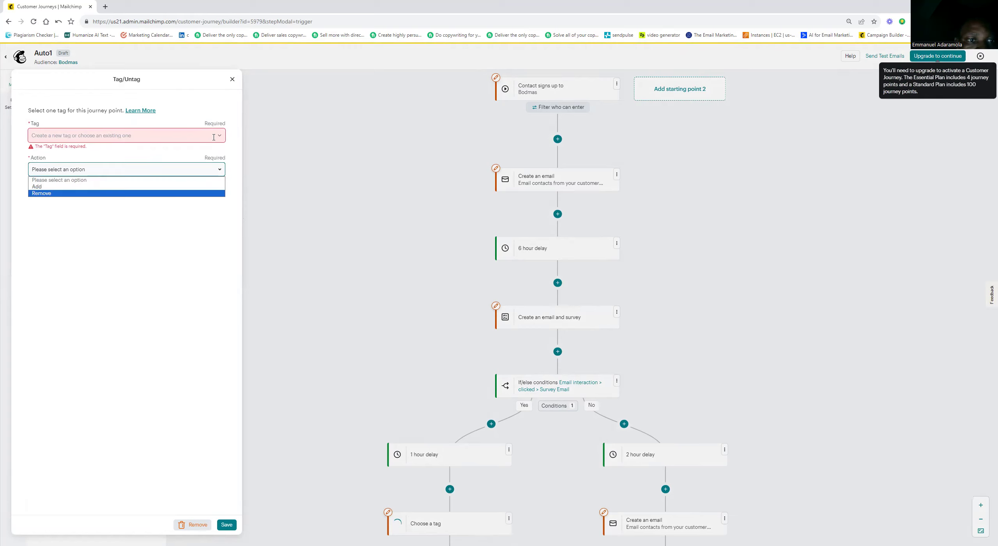
key(Return)
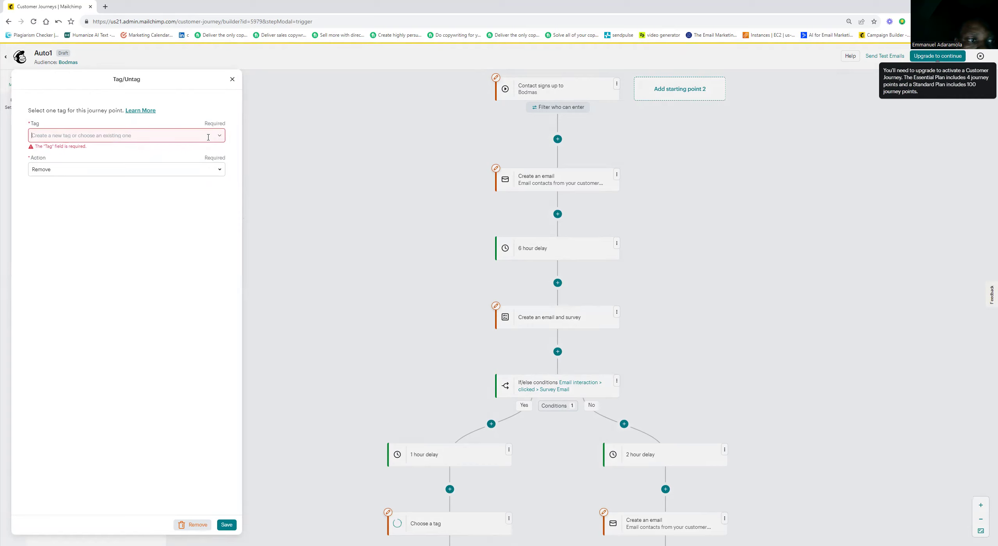
click(163, 151)
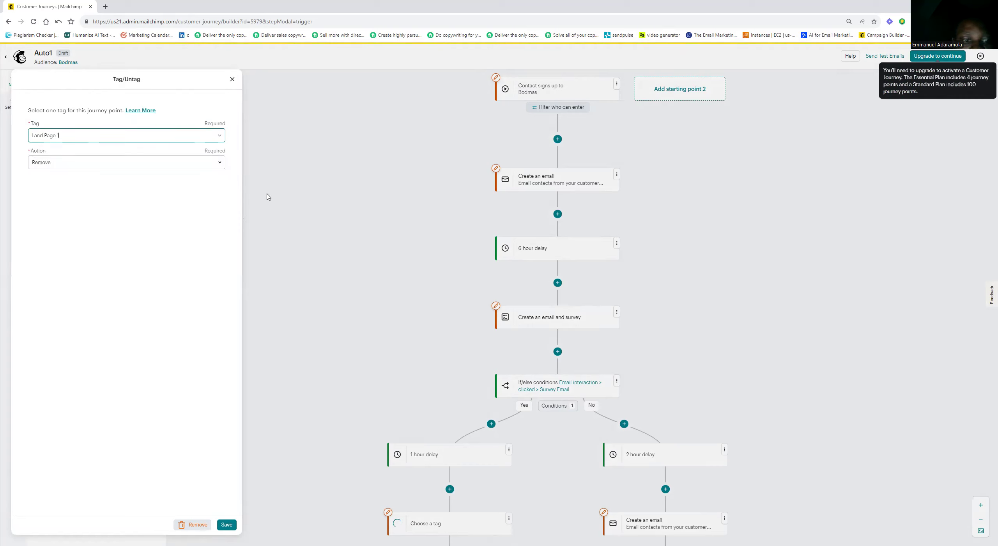
click(227, 525)
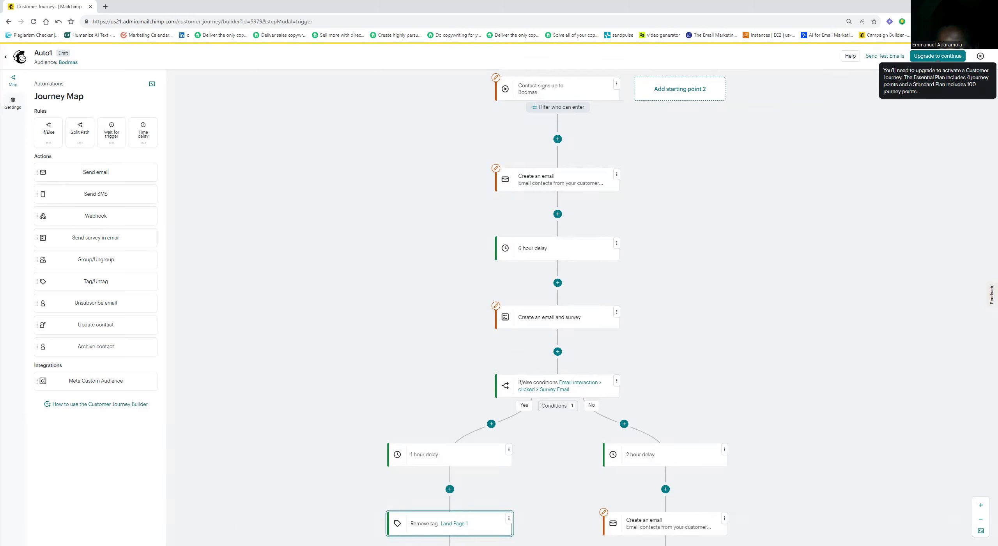
Add a second Tag/Untag action below the "Land Page 1" tag removal on the Yes branch.
drag(870, 112, 789, 180)
drag(478, 387, 486, 271)
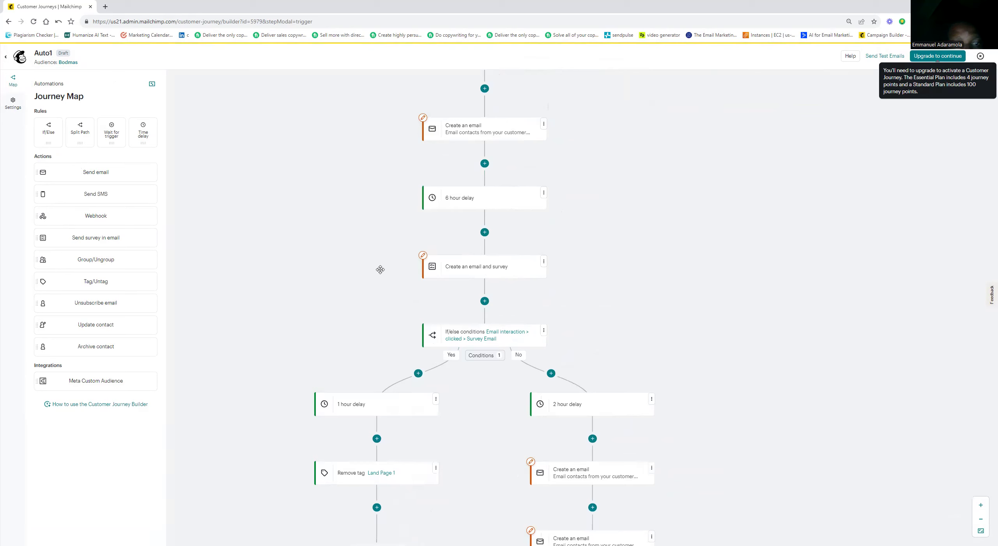
drag(311, 542, 354, 370)
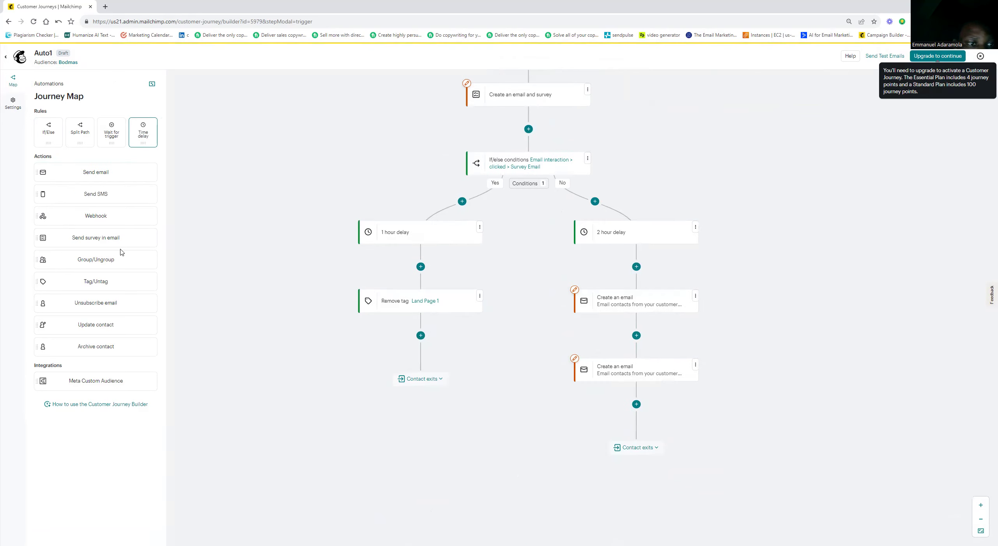
drag(95, 281, 418, 336)
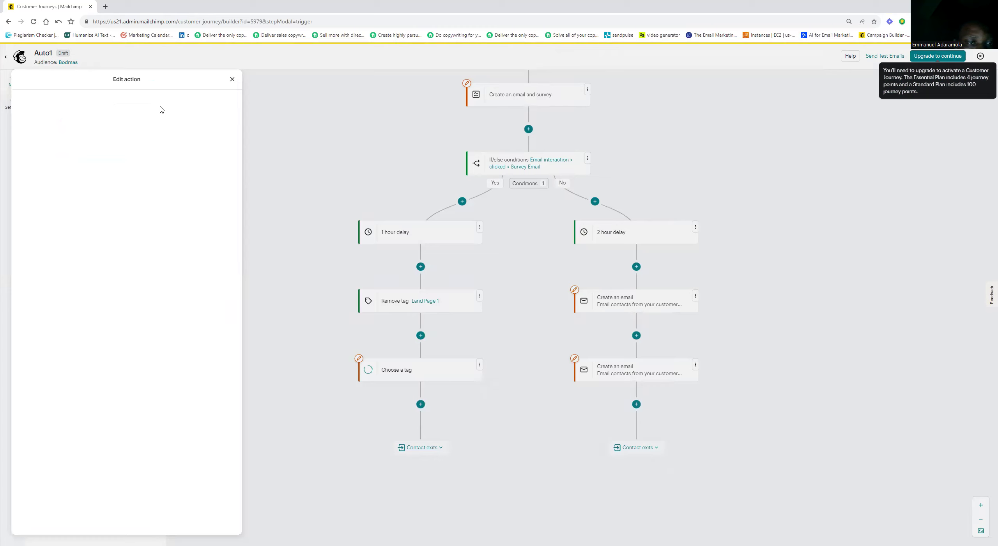
Create the new tag "Landing #" for the second Tag/Untag action, set its action to Add and save it.
click(99, 136)
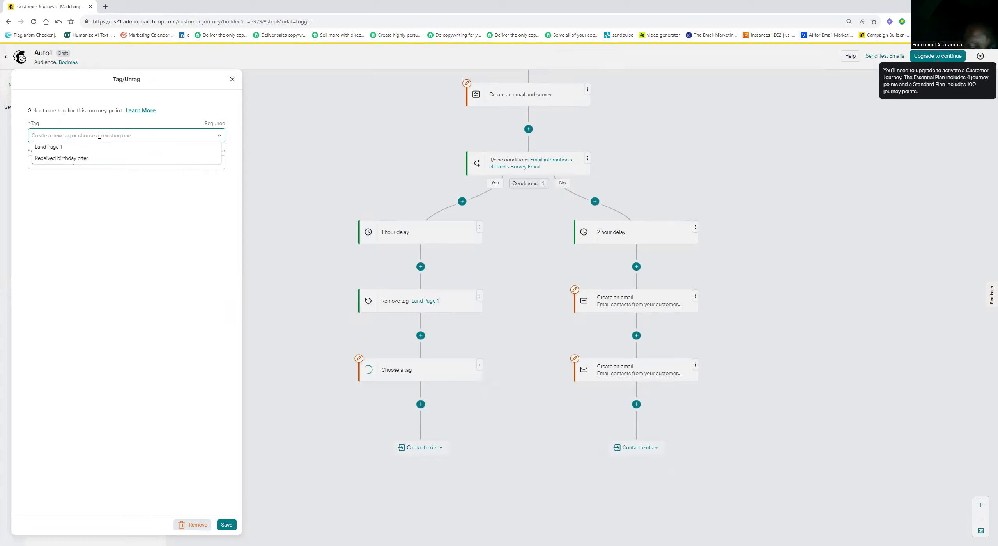
text(ty)
key(BackSpace)
key(BackSpace)
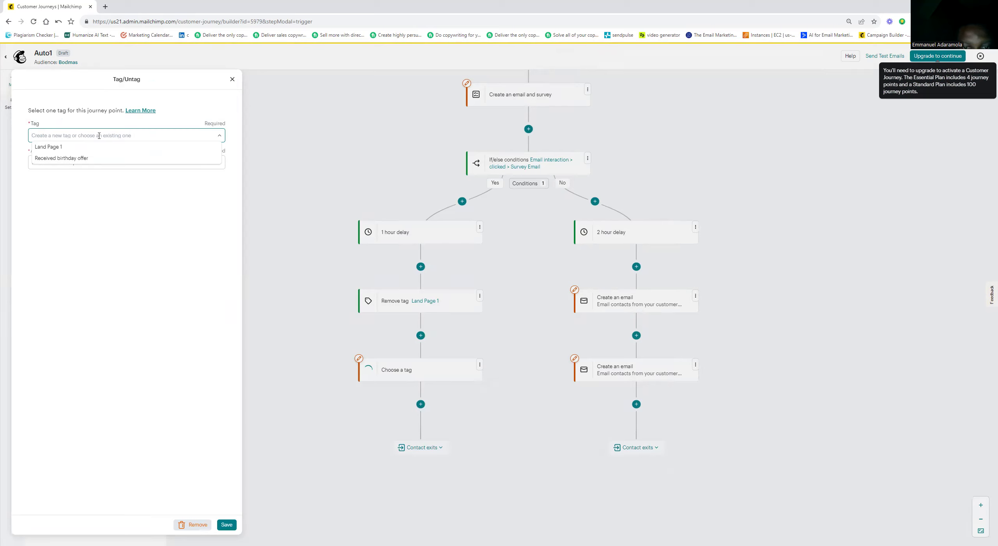
text(Landing #)
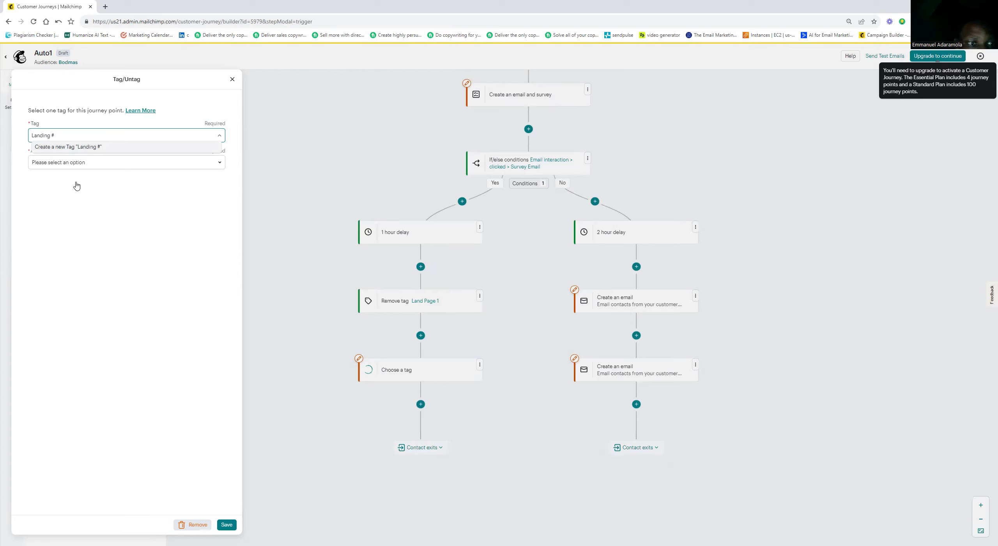
click(68, 147)
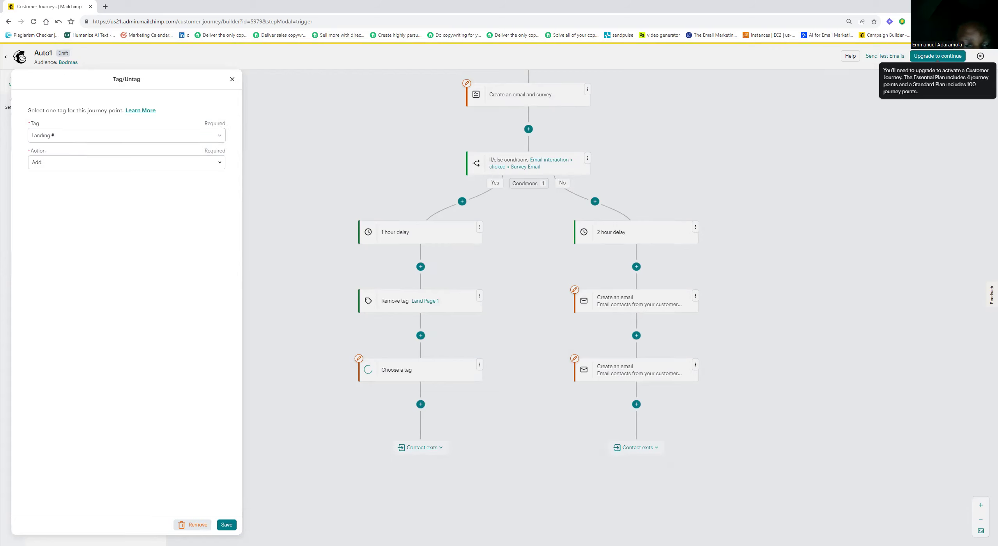
click(227, 525)
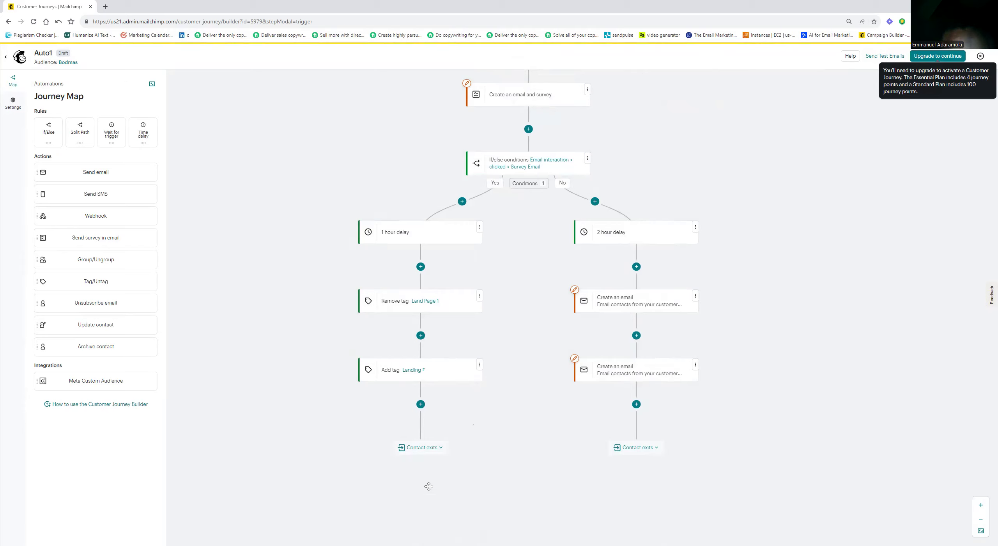
click(421, 404)
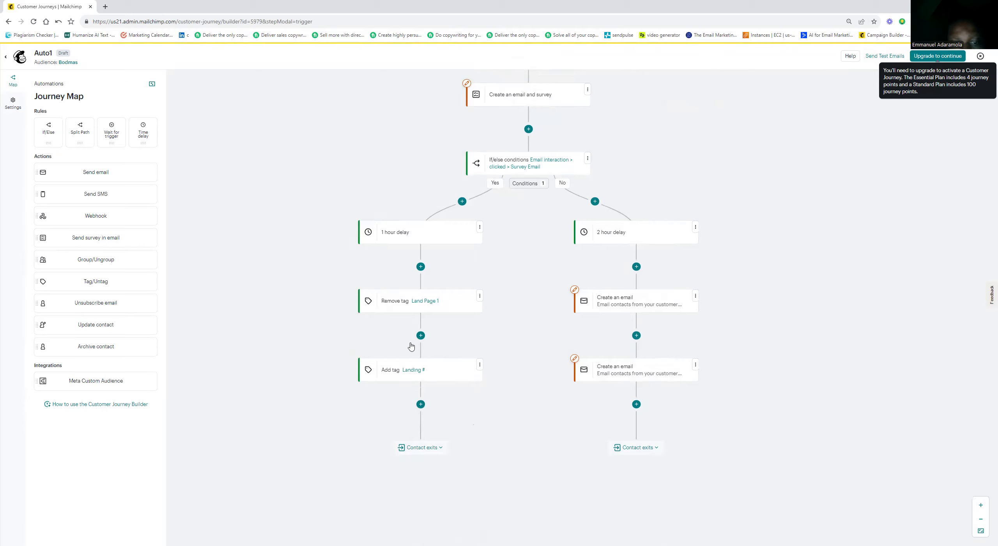
click(409, 369)
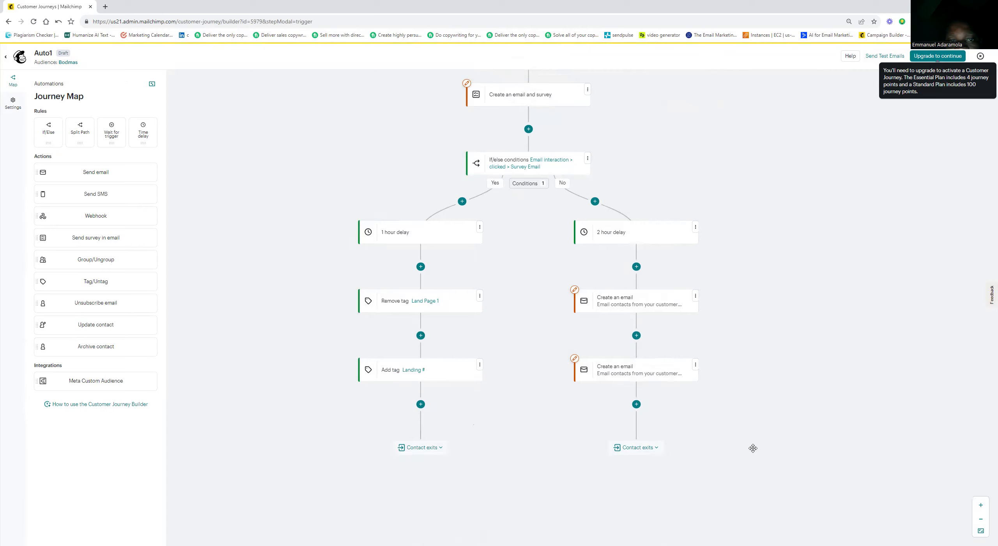
drag(735, 257, 722, 476)
drag(745, 350, 854, 7)
drag(752, 272, 626, 275)
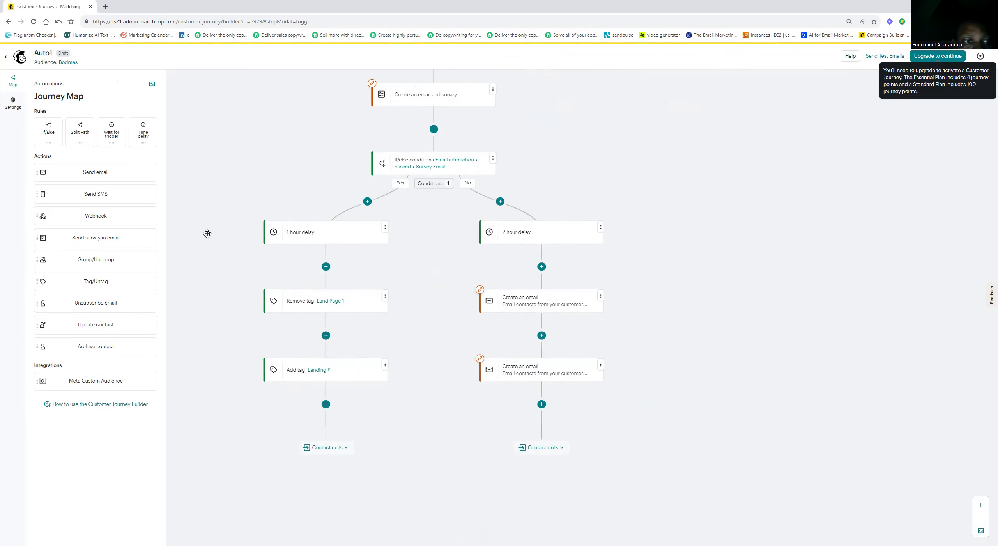
drag(207, 234, 325, 233)
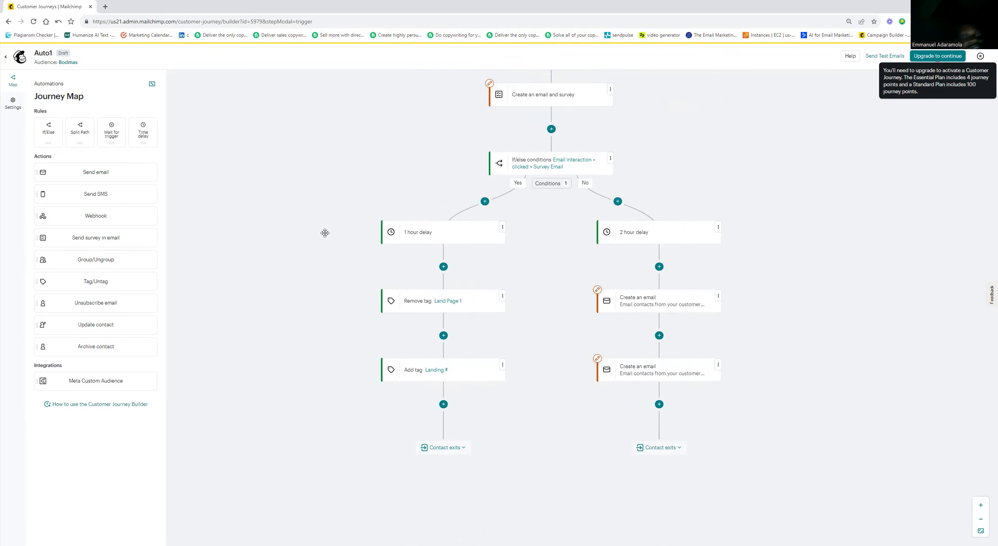
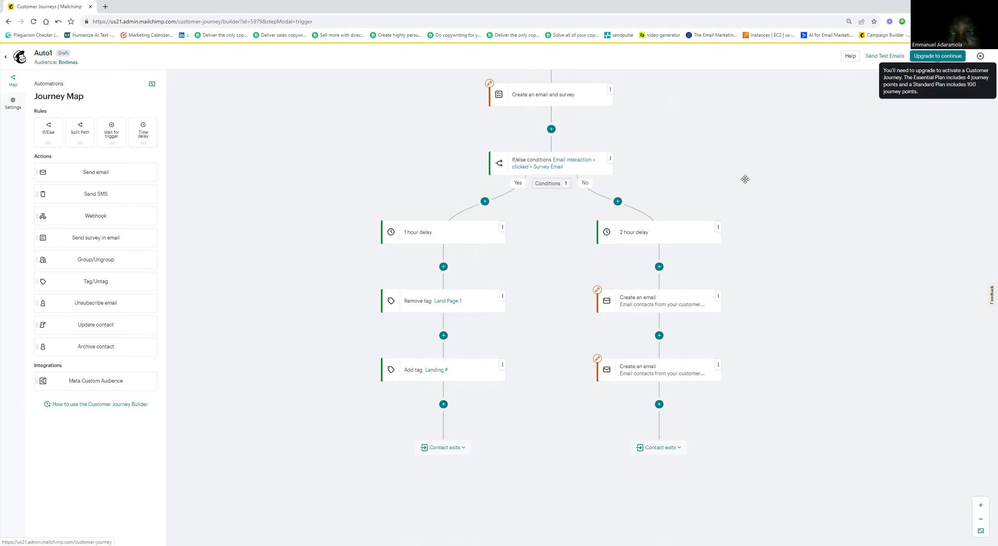
drag(909, 94, 982, 94)
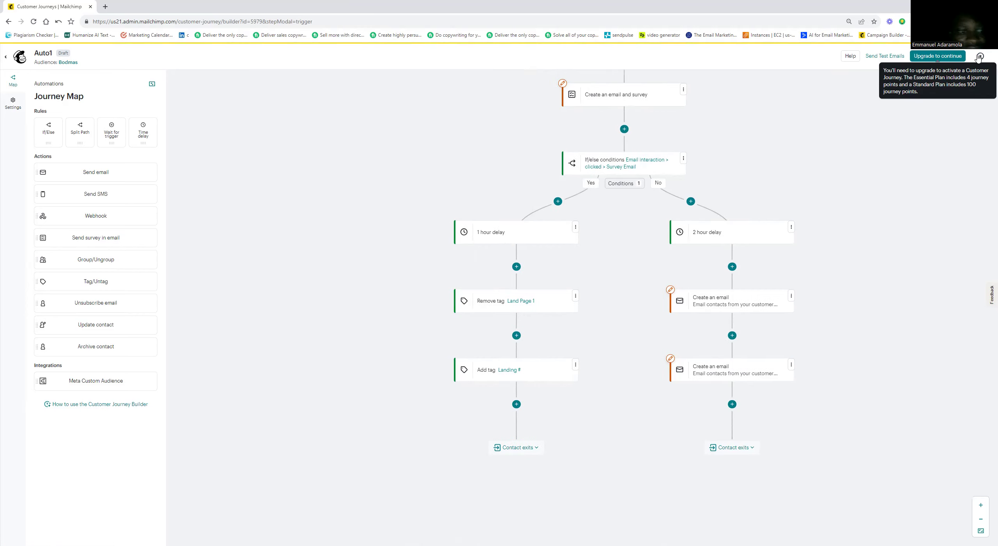
drag(825, 108, 215, 3)
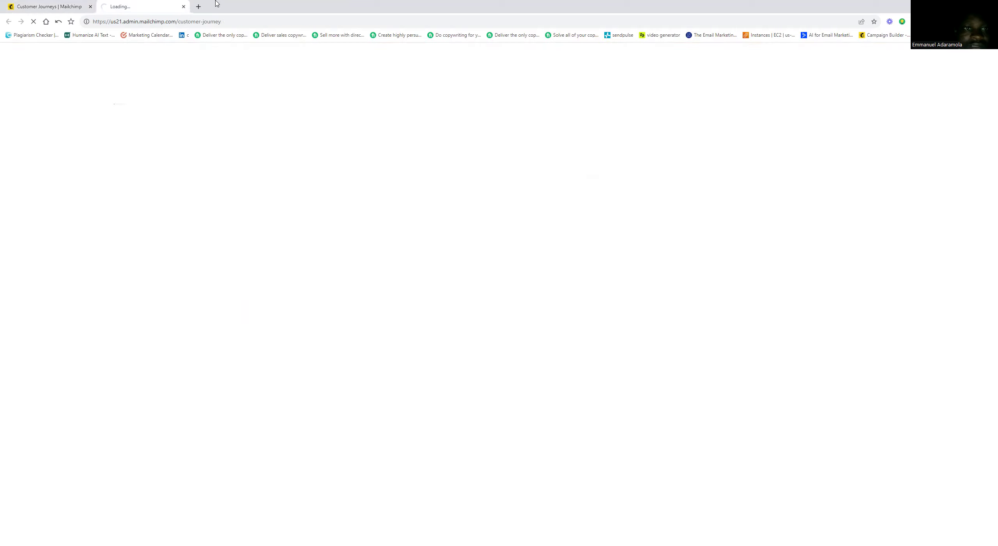
click(184, 6)
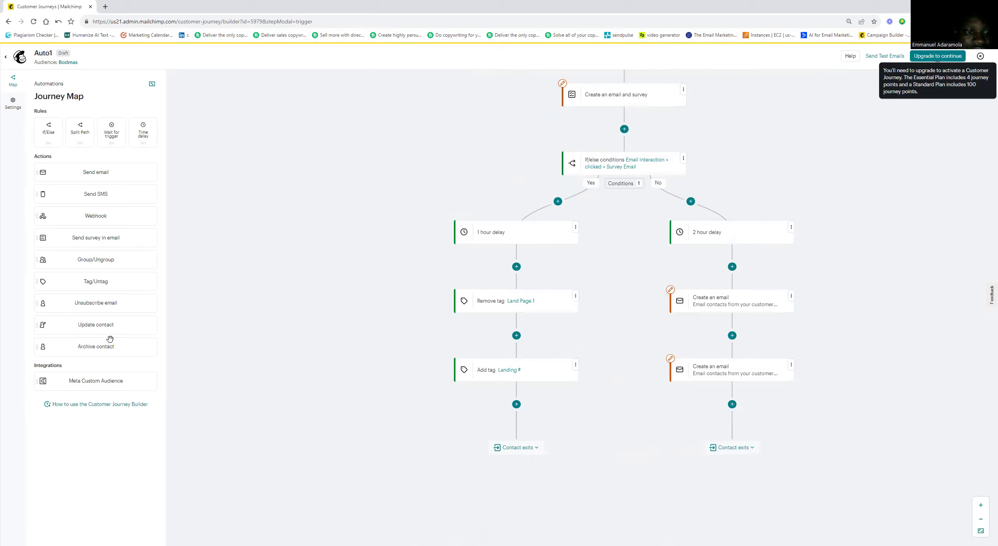
Add an Unsubscribe email action below the second email on the No branch of the Auto1 journey.
click(94, 344)
click(99, 304)
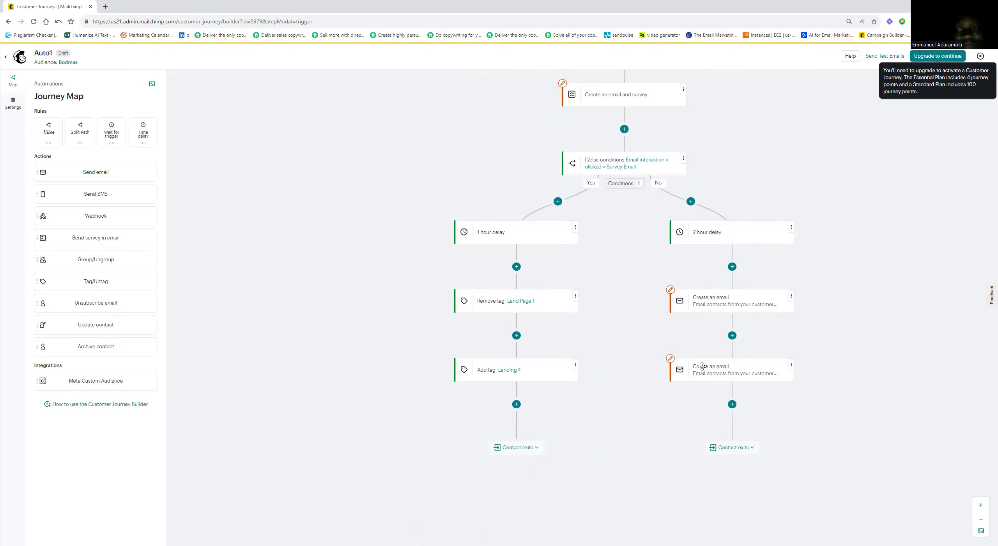
click(733, 404)
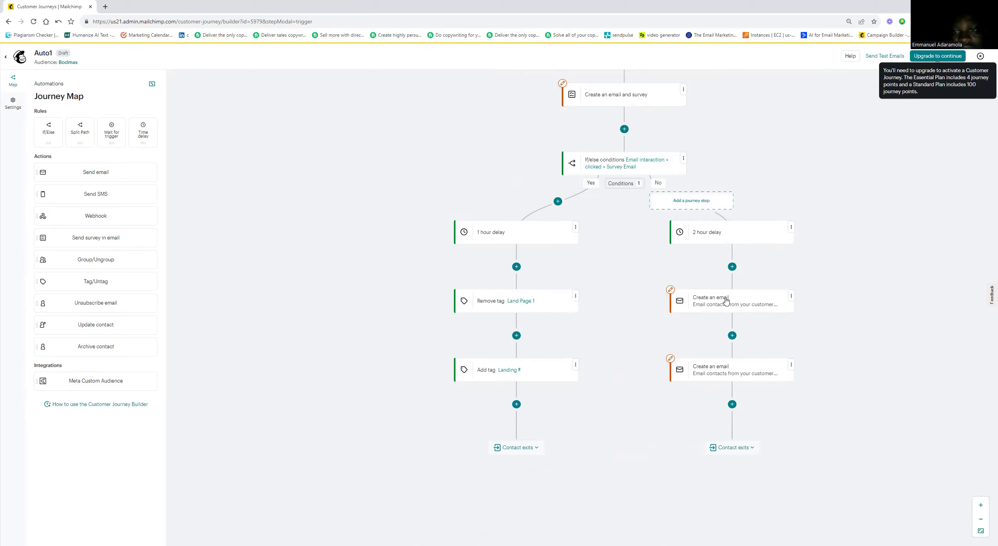
click(98, 303)
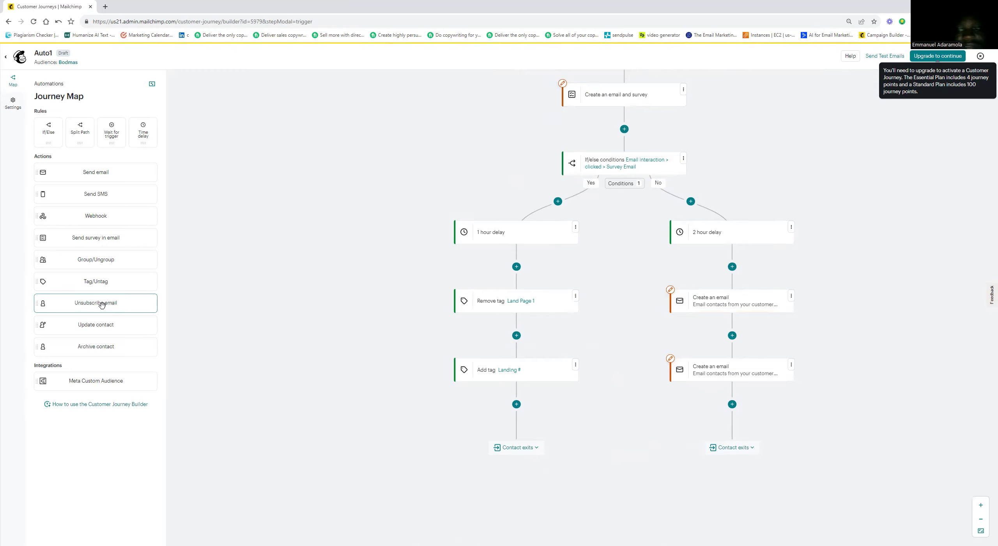
click(473, 331)
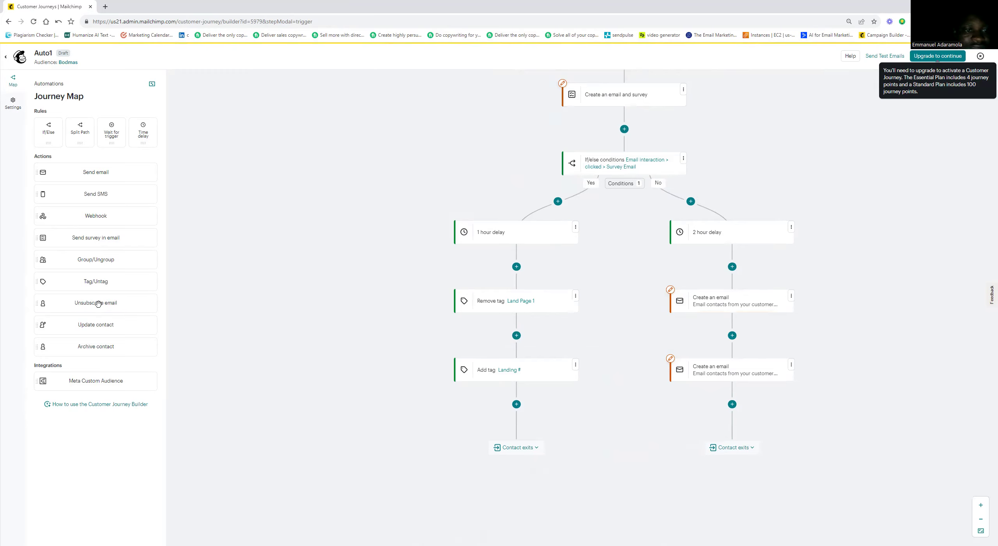
drag(99, 303, 746, 444)
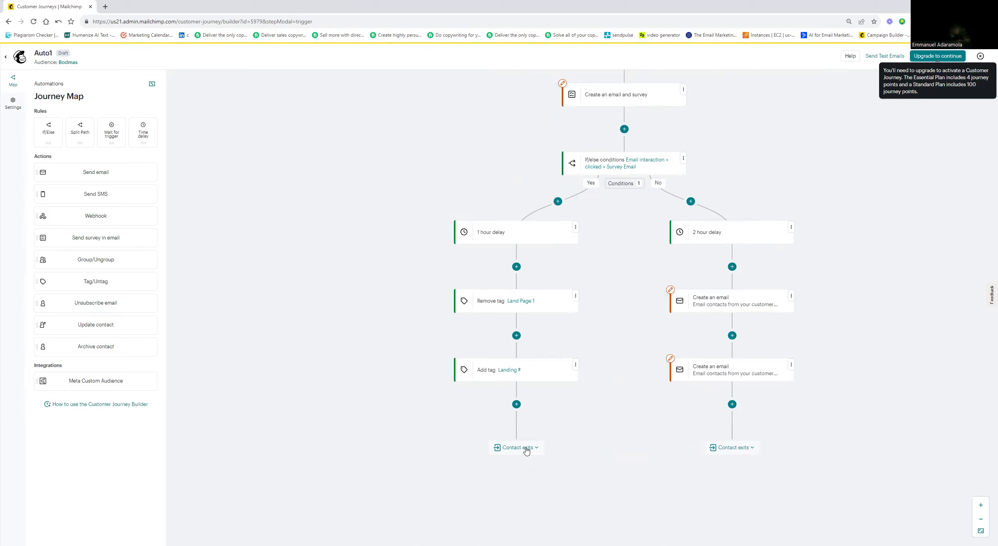
drag(103, 303, 729, 404)
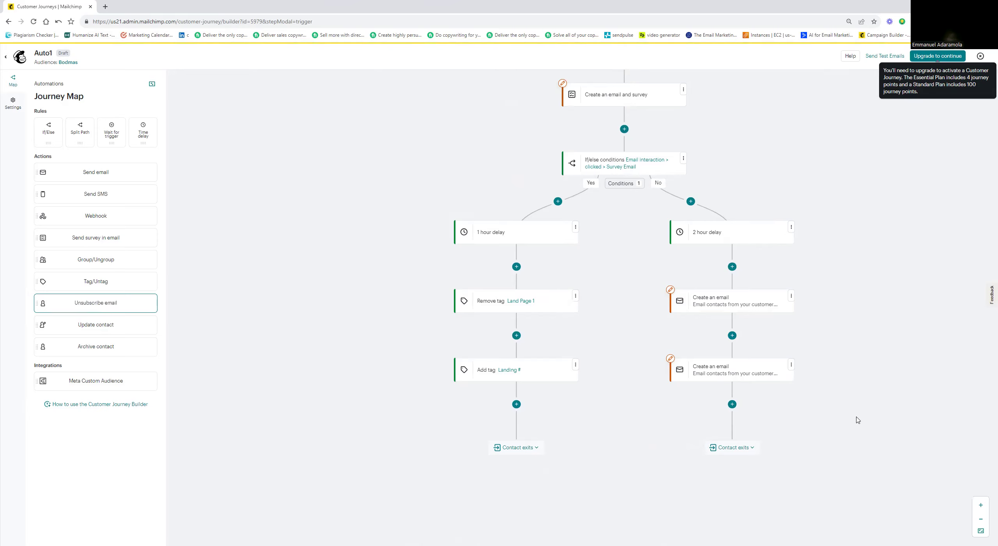
drag(858, 419, 856, 416)
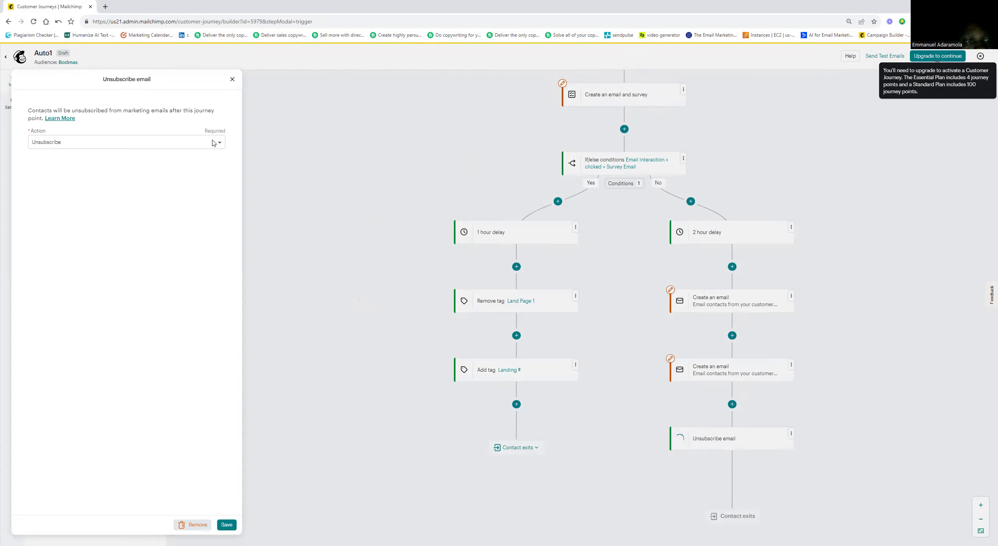
Keep Unsubscribe as the action of the Unsubscribe email point, close its settings and exit the journey builder.
click(214, 143)
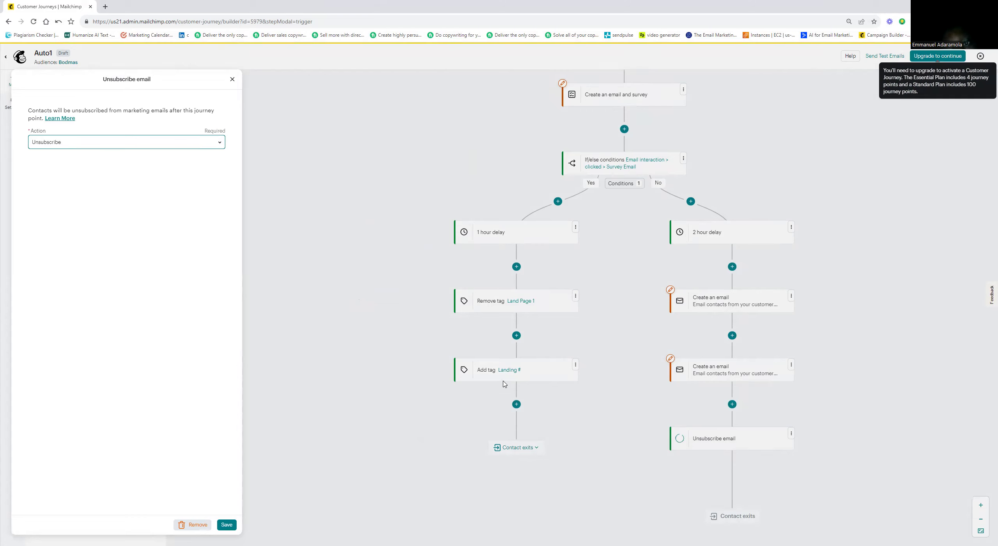
click(981, 56)
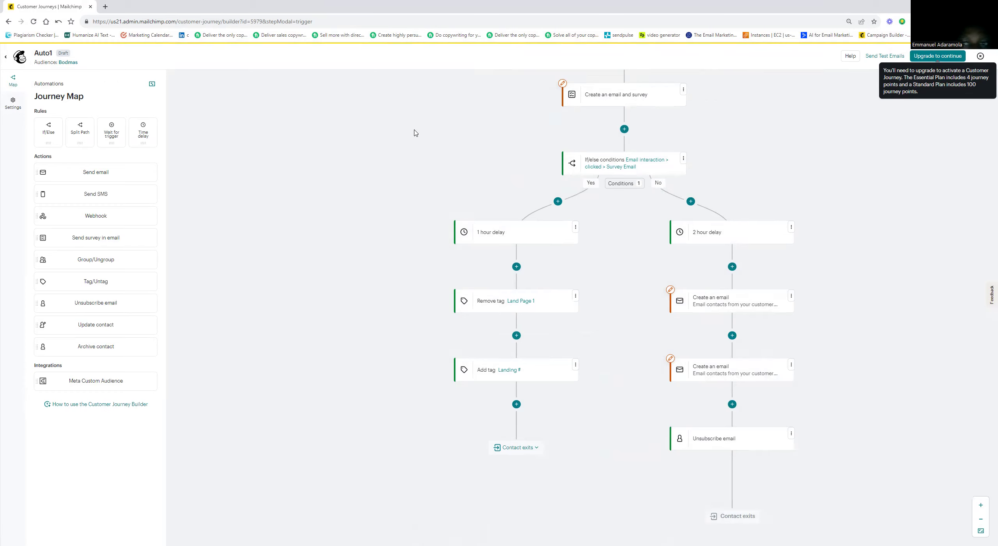
click(981, 57)
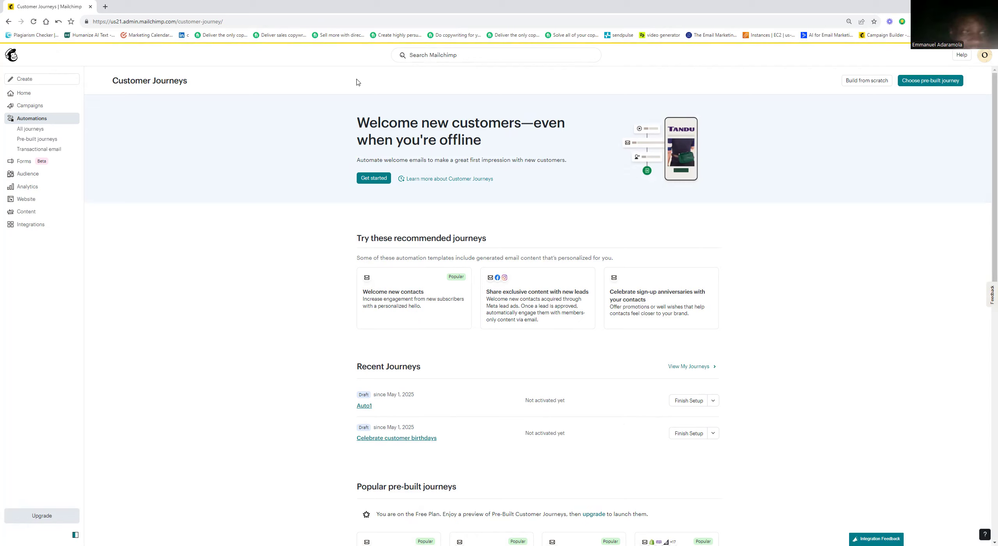
Examine the signup form and email types offered for creating new content, and return to the Customer Journeys overview.
click(64, 80)
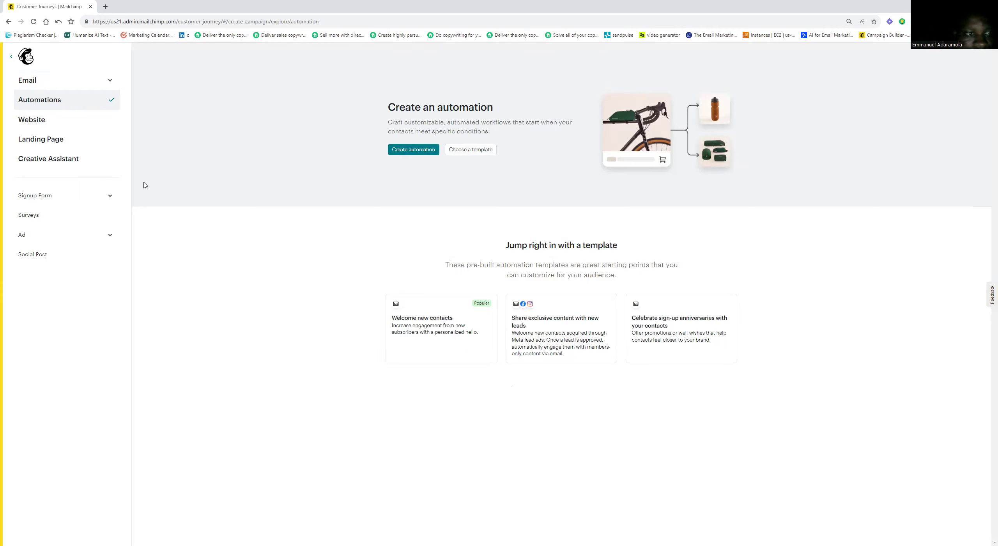
click(105, 196)
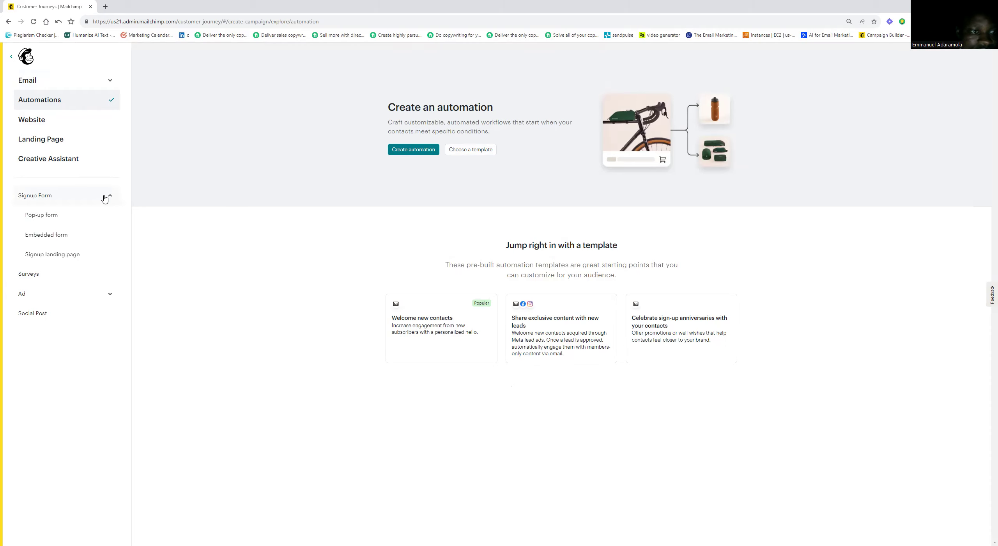
click(47, 81)
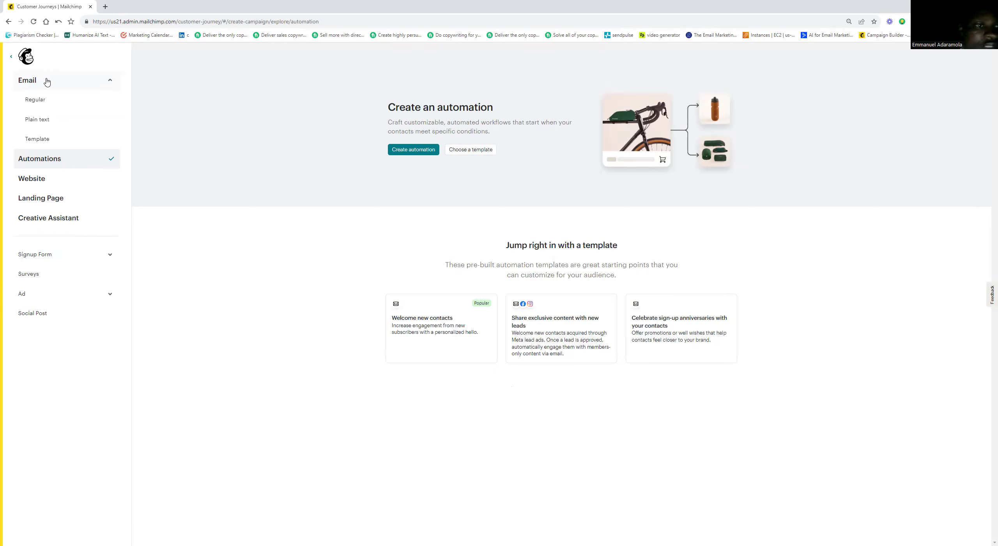
click(43, 100)
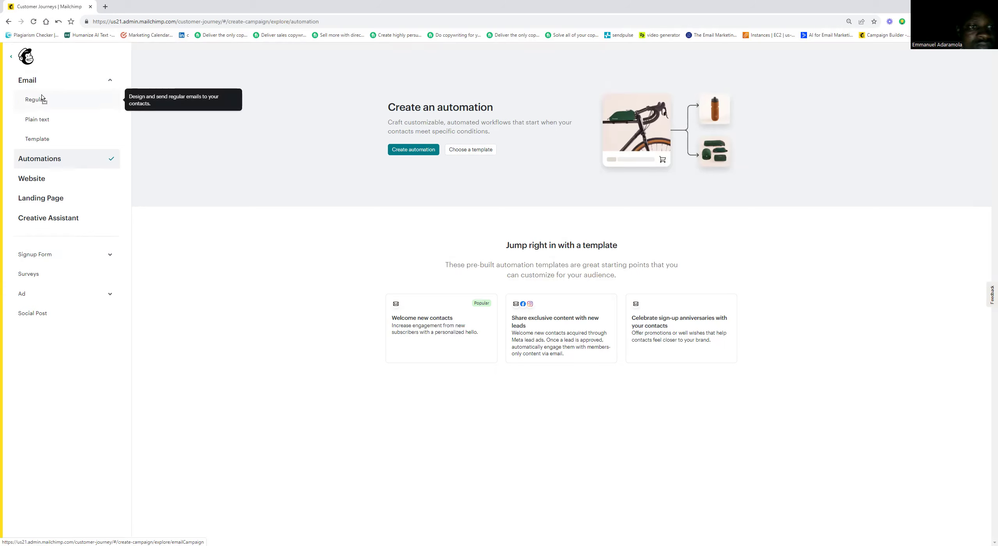
click(12, 58)
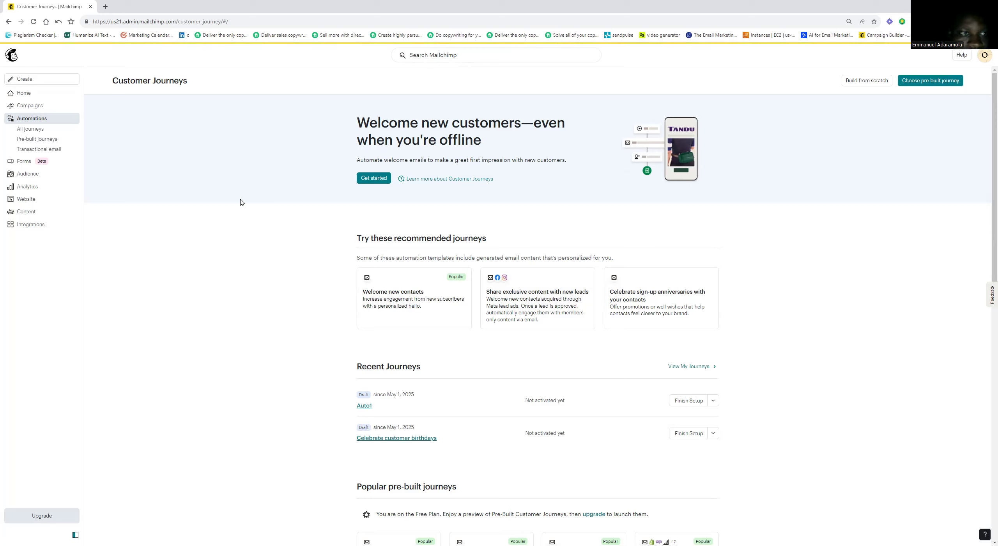
Open the list of all campaigns from the Customer Journeys overview.
click(47, 132)
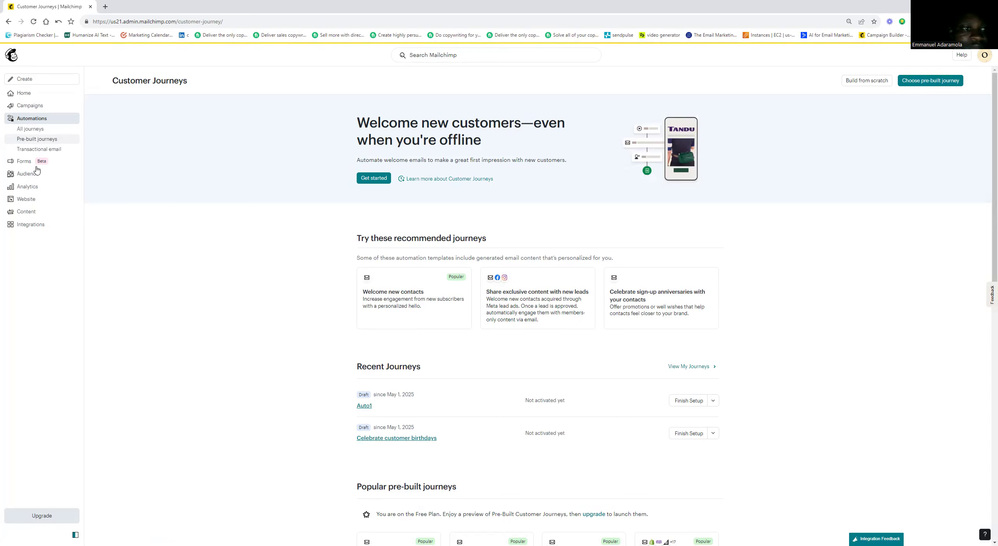
click(35, 109)
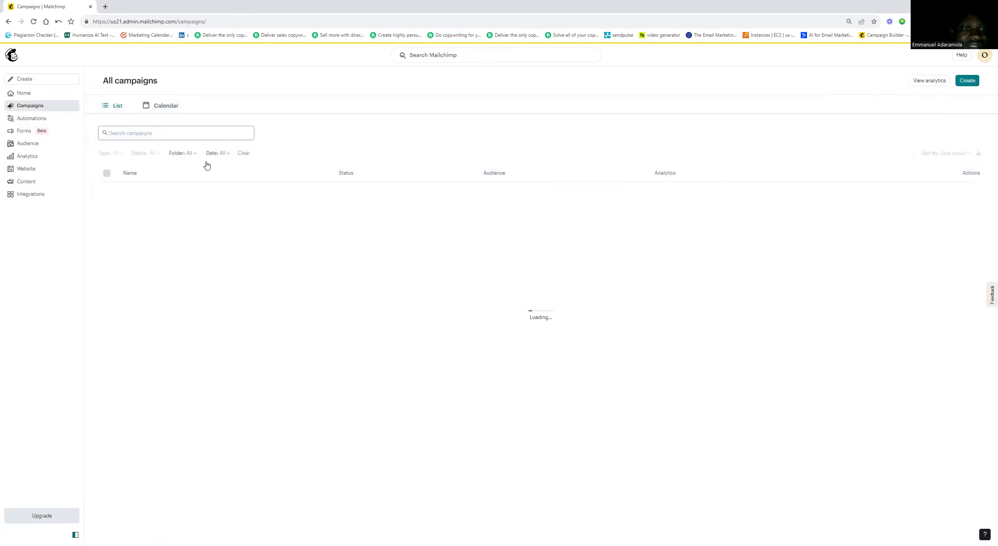